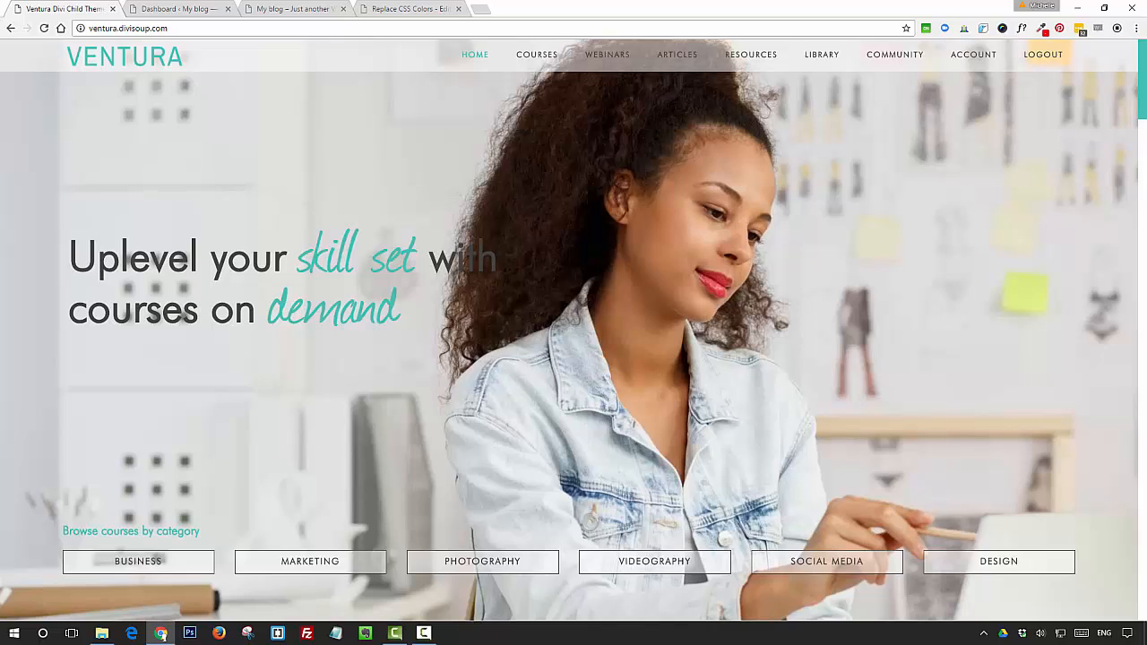
- Open the upload form for adding a new theme in the site's WordPress admin
{"action": "key", "text": "ctrl+Tab"}
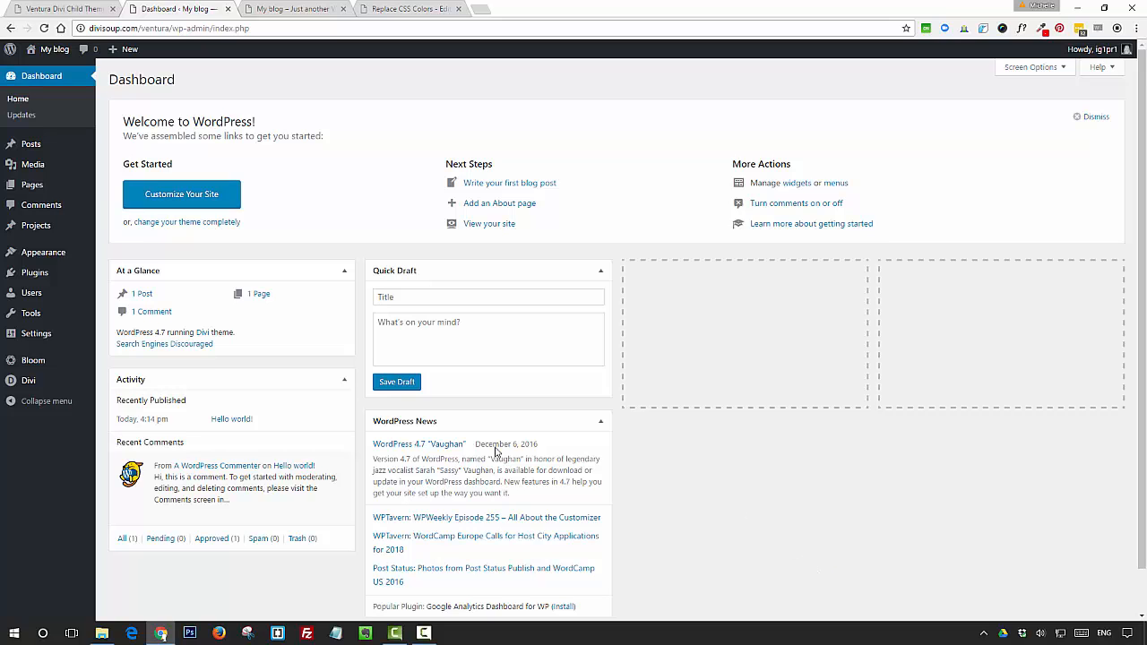
{"action": "mouse_move", "coordinate": [63, 259]}
{"action": "left_click", "coordinate": [115, 254]}
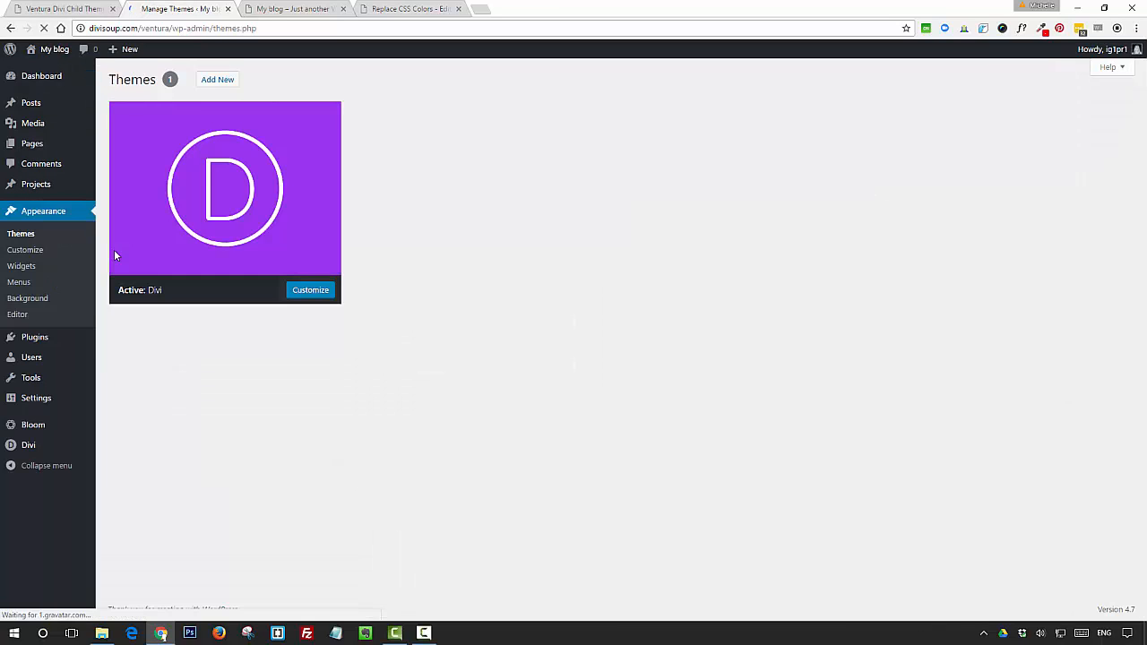
{"action": "left_click", "coordinate": [234, 177]}
{"action": "left_click", "coordinate": [217, 80]}
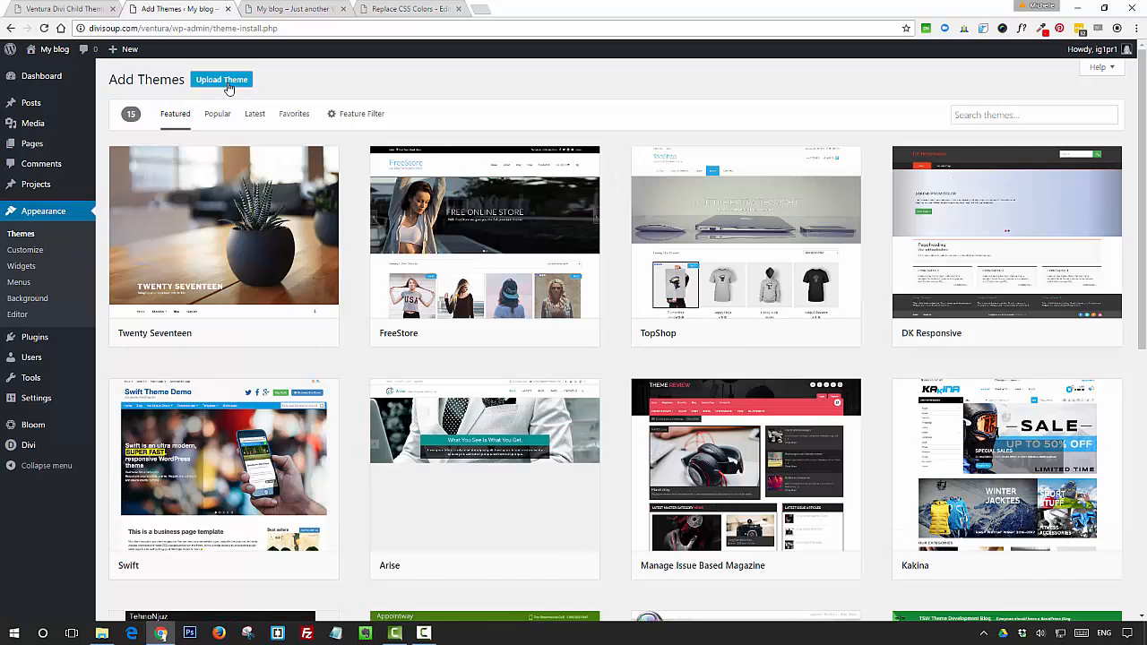
{"action": "left_click", "coordinate": [224, 80]}
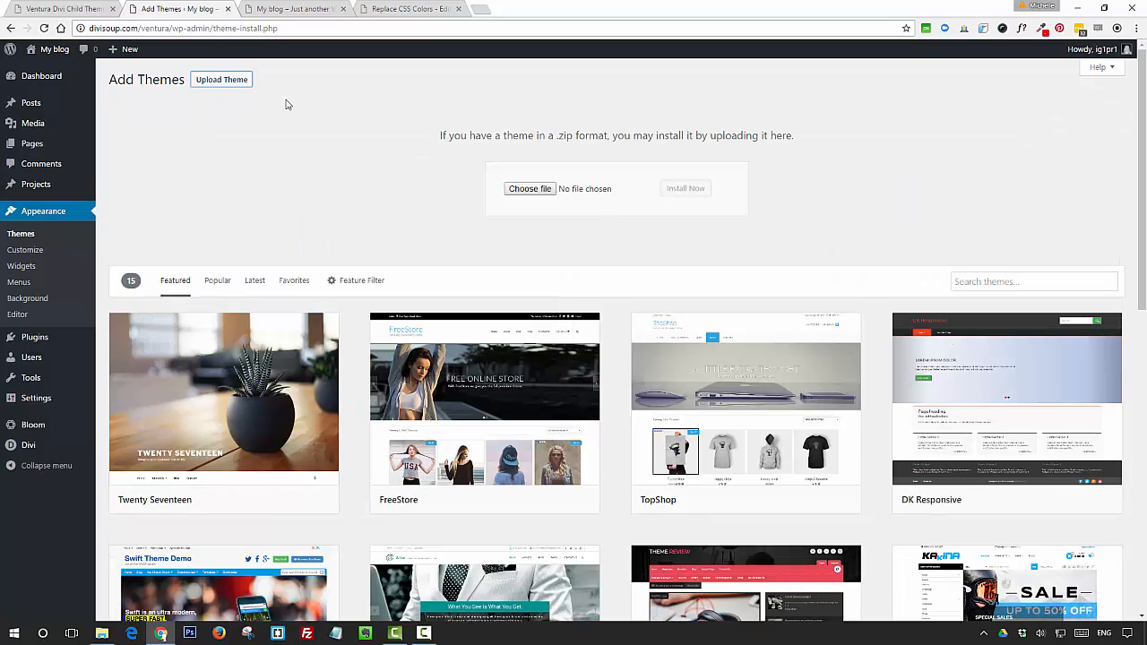
- Upload Ventura.zip from the Final Files folder, install it and activate the Ventura theme
{"action": "left_click", "coordinate": [528, 190]}
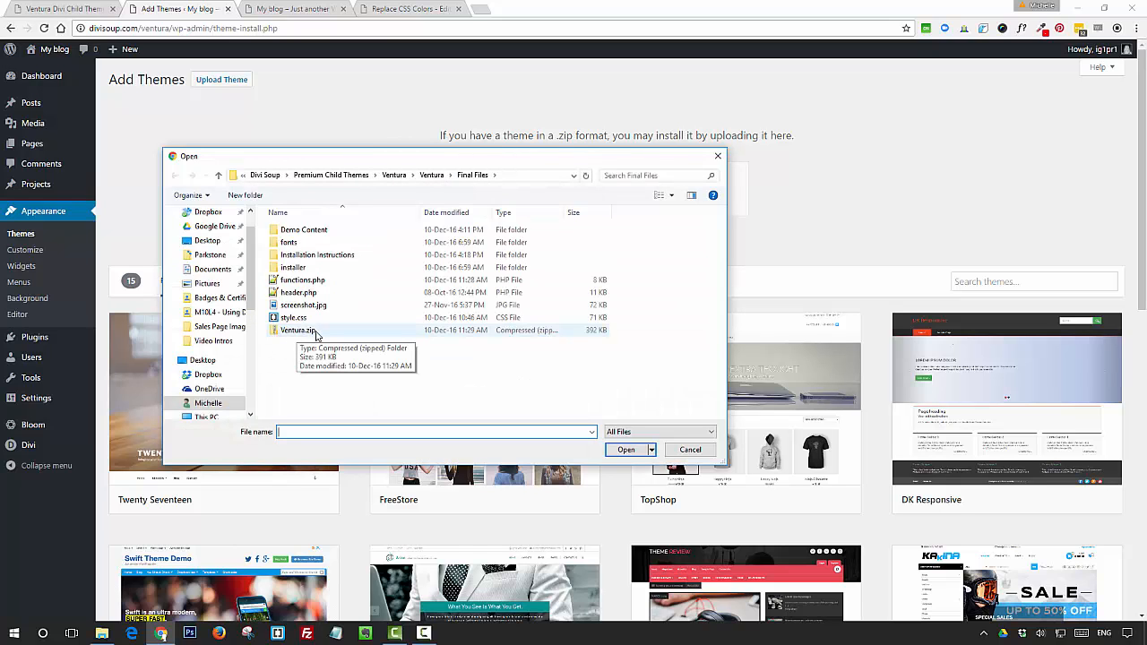
{"action": "left_click", "coordinate": [315, 334]}
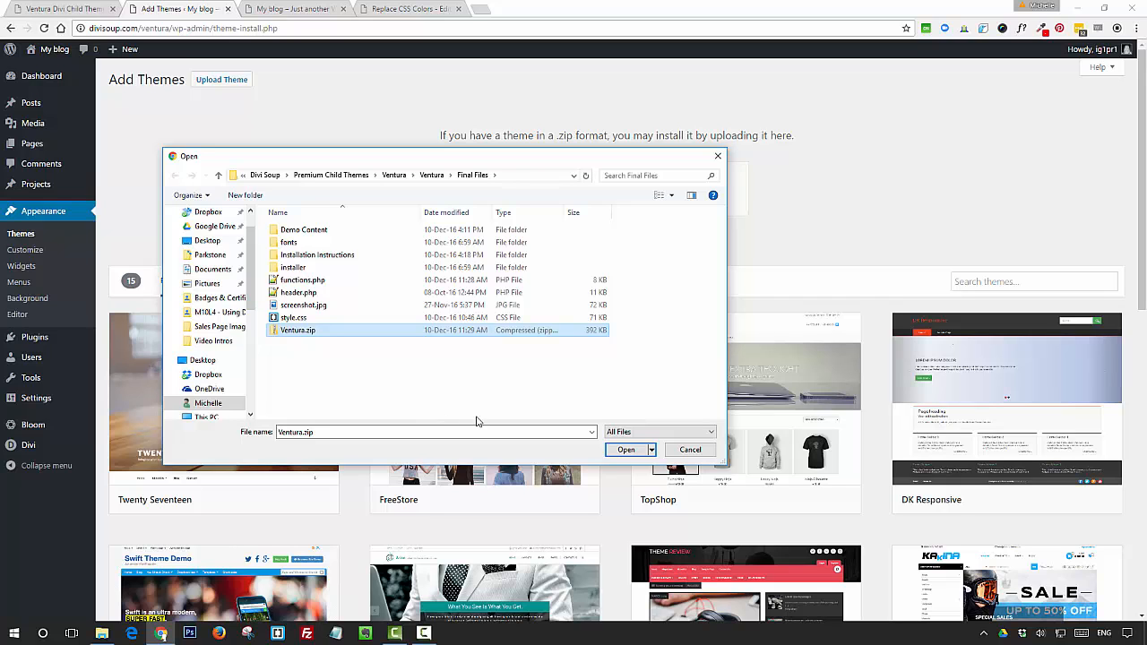
{"action": "left_click", "coordinate": [616, 450]}
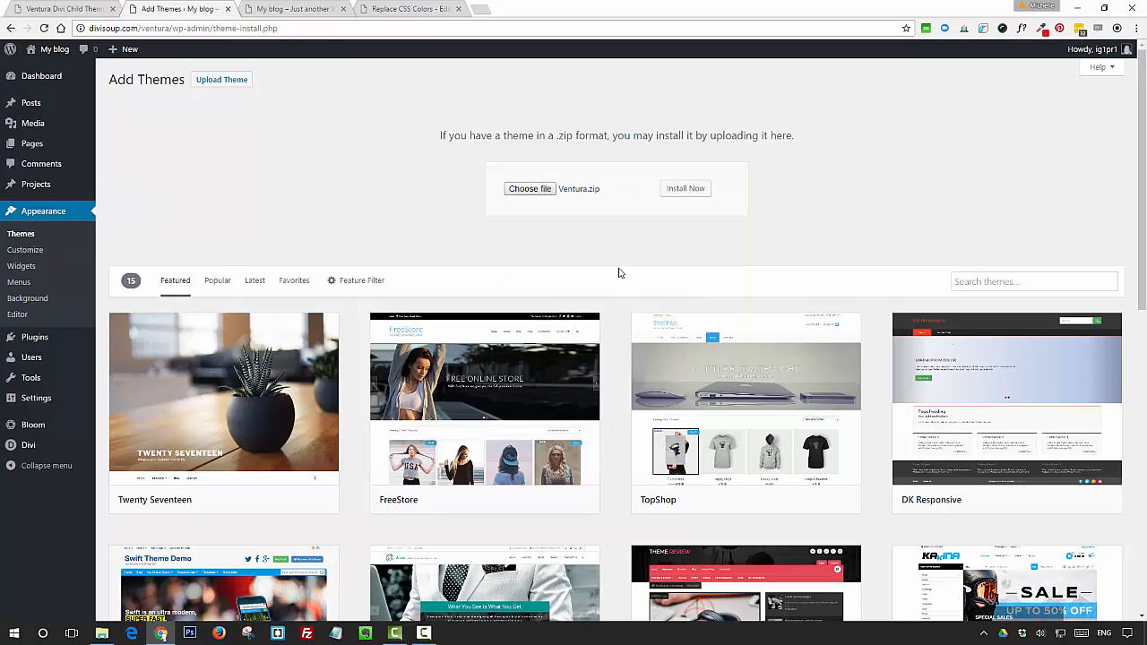
{"action": "left_click", "coordinate": [684, 189]}
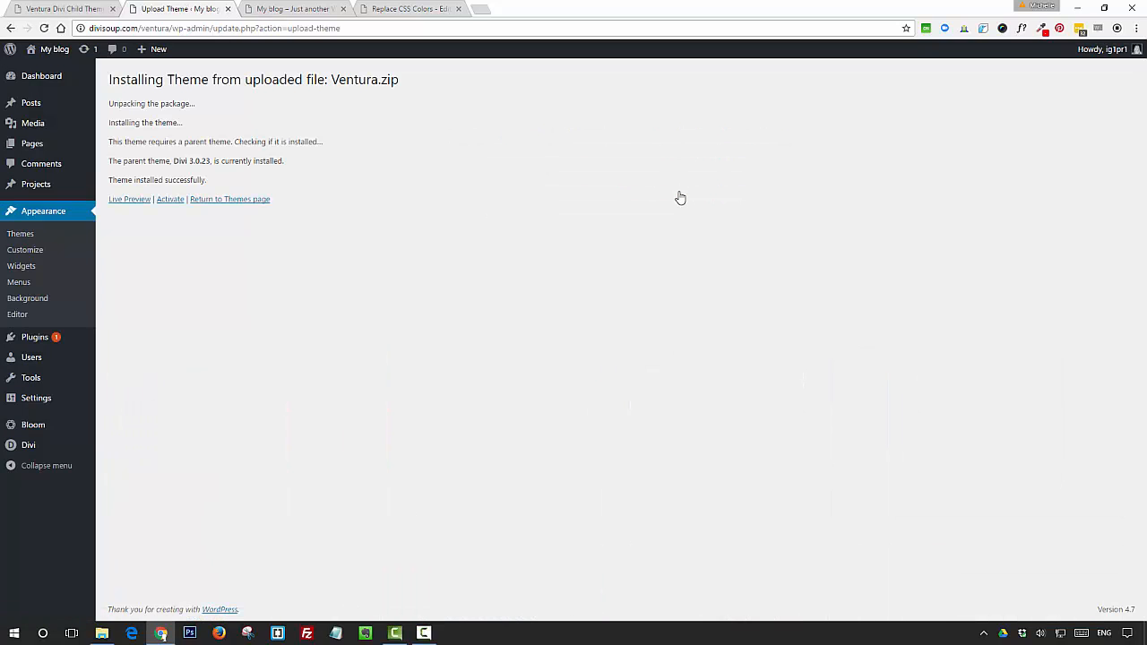
{"action": "left_click", "coordinate": [164, 203]}
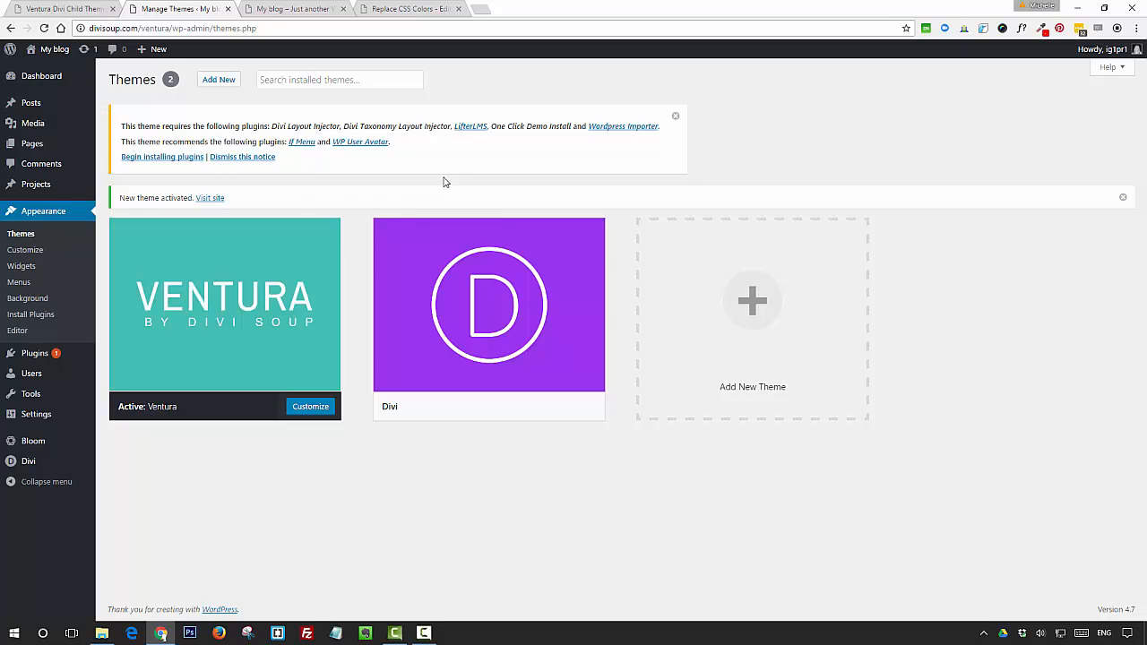
- Bulk-install all the required and recommended plugins requested by the Ventura theme
{"action": "left_click", "coordinate": [180, 165]}
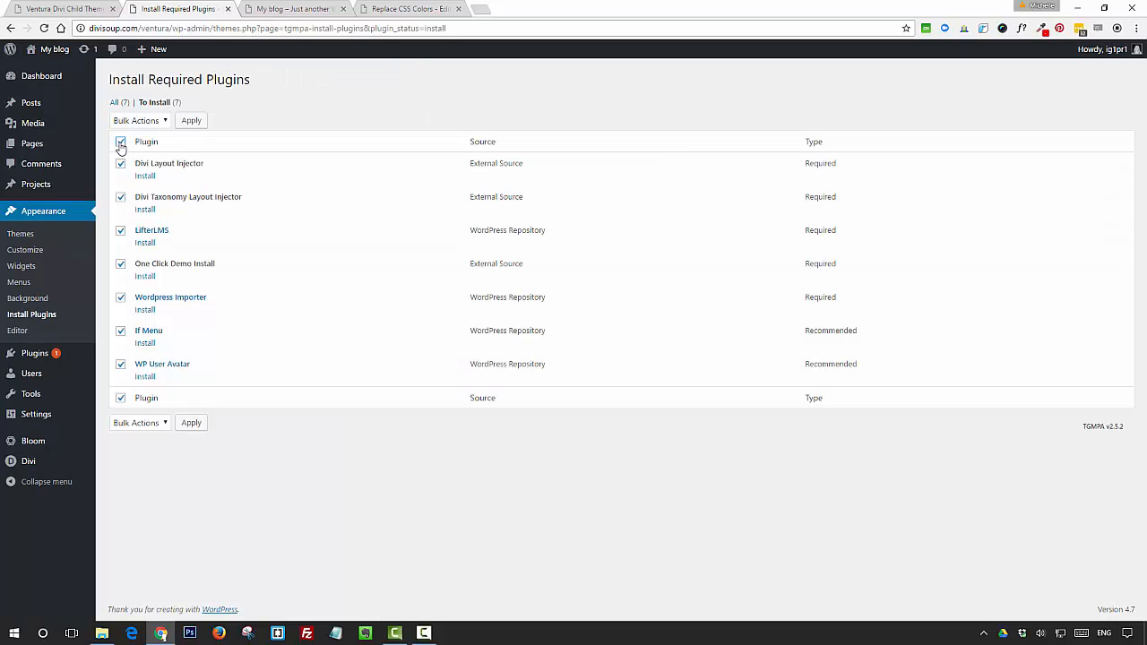
{"action": "left_click", "coordinate": [134, 120]}
{"action": "left_click", "coordinate": [125, 147]}
{"action": "left_click", "coordinate": [130, 120]}
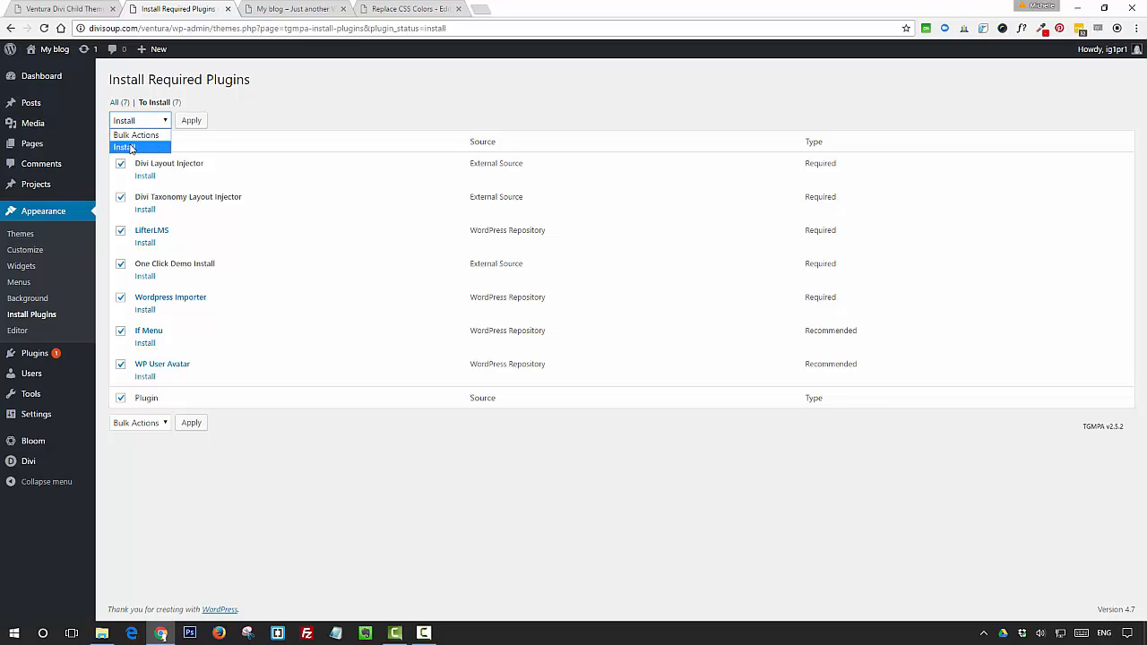
{"action": "left_click", "coordinate": [131, 149]}
{"action": "left_click", "coordinate": [189, 123]}
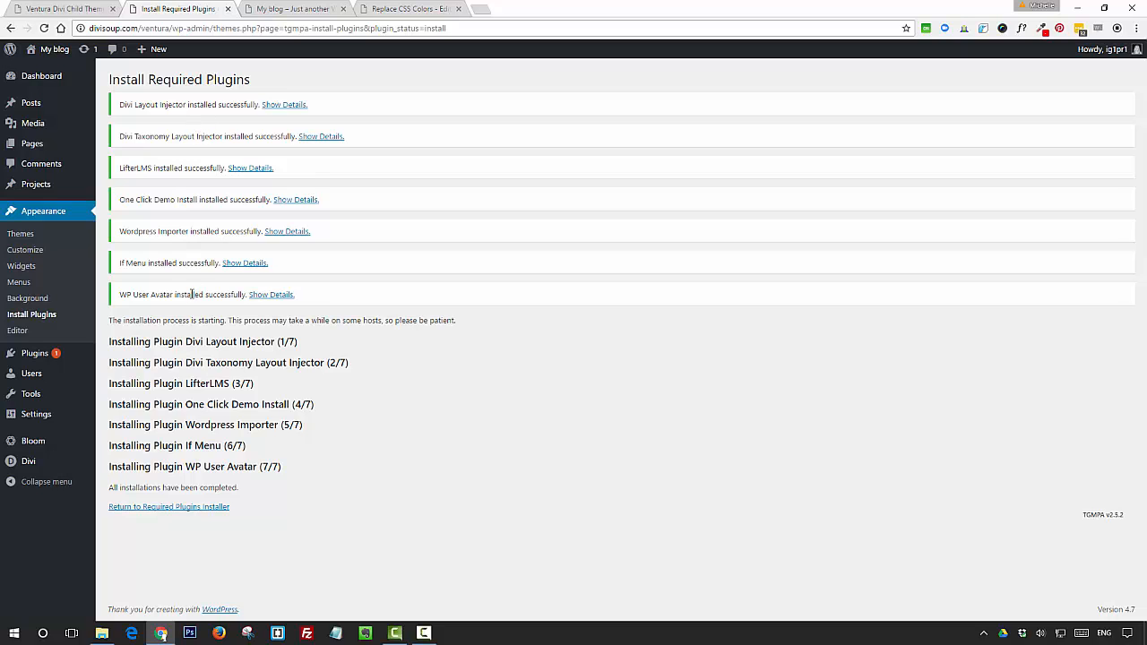
- Return to the required plugins installer and try to bulk-activate all the listed plugins
{"action": "left_click", "coordinate": [192, 508]}
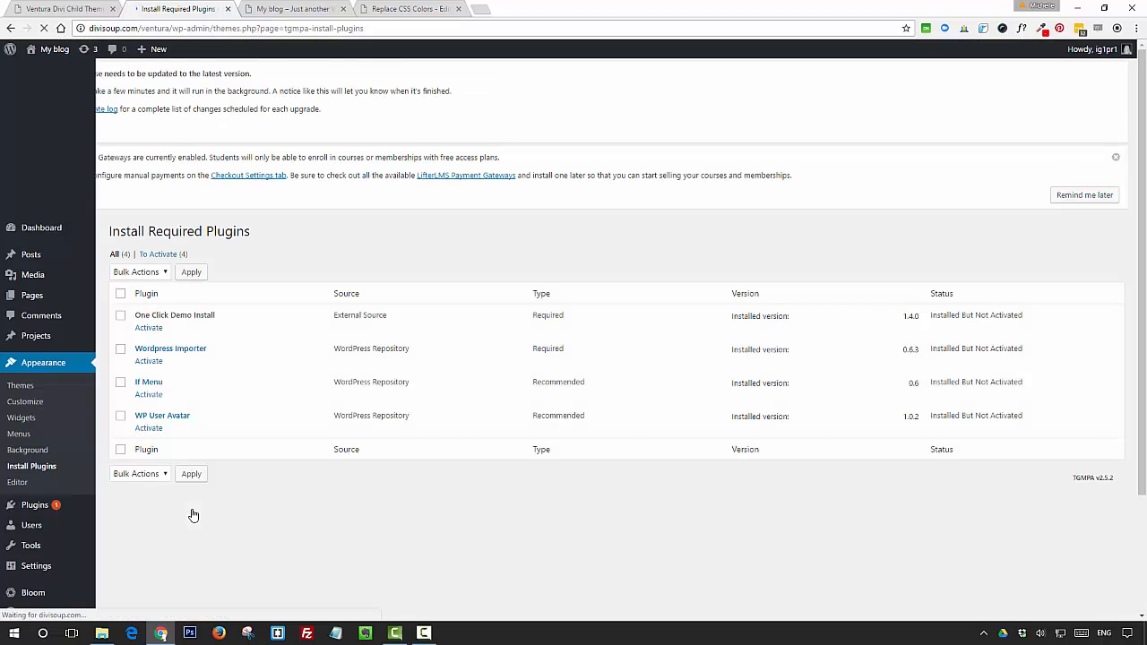
{"action": "left_click", "coordinate": [120, 309]}
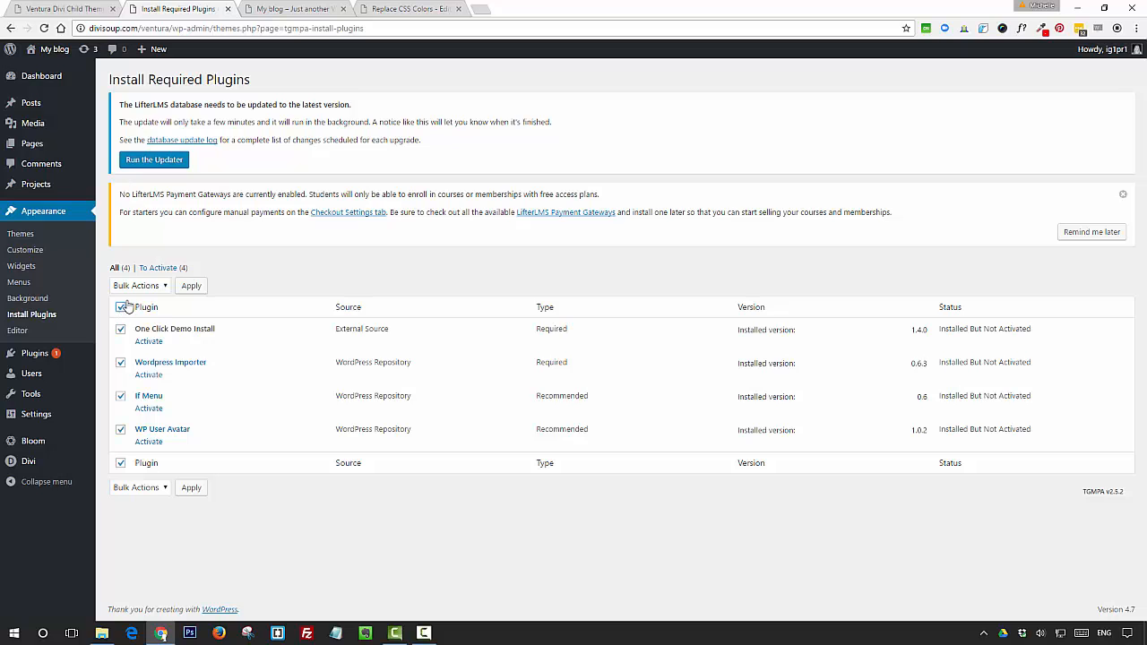
{"action": "left_click", "coordinate": [142, 286]}
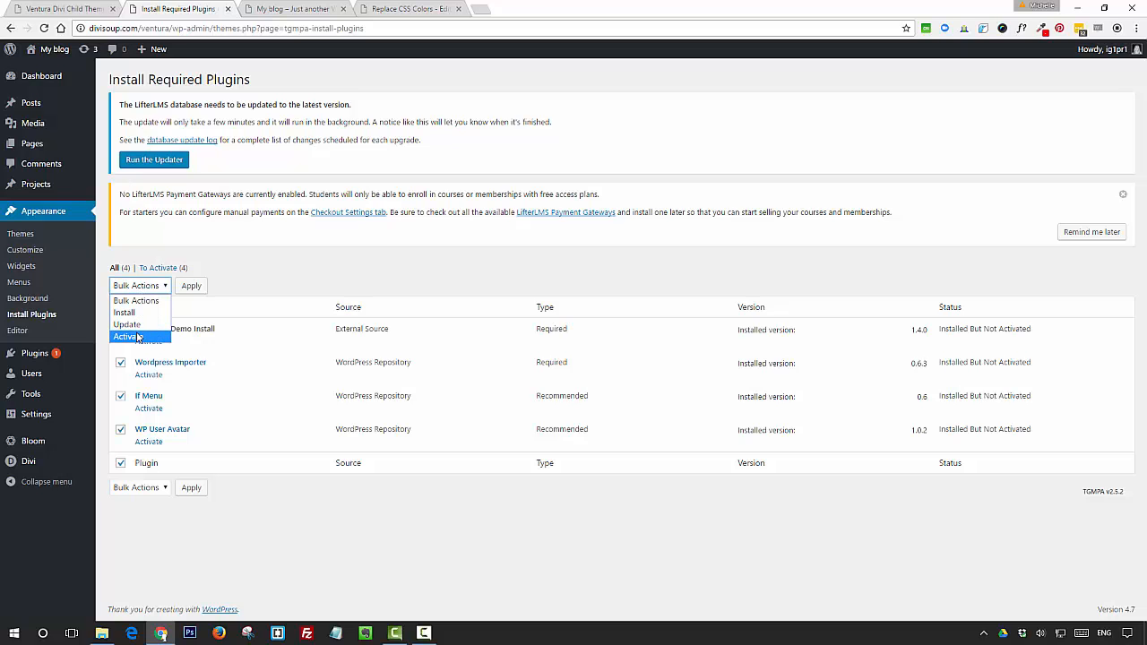
{"action": "left_click", "coordinate": [137, 337]}
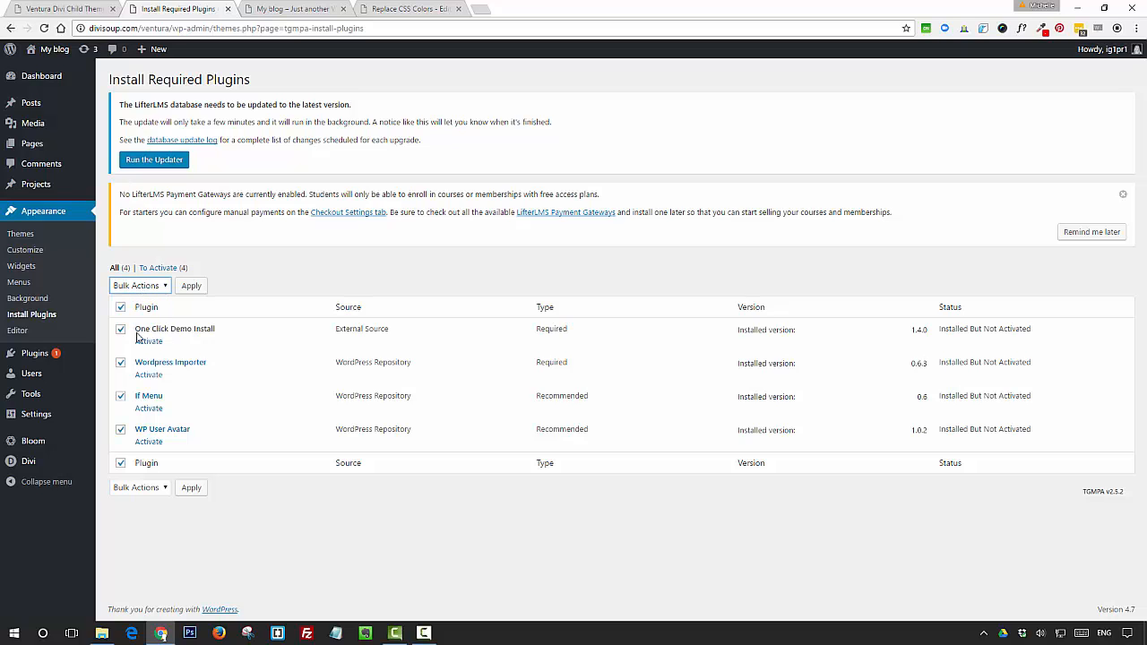
{"action": "left_click", "coordinate": [190, 287]}
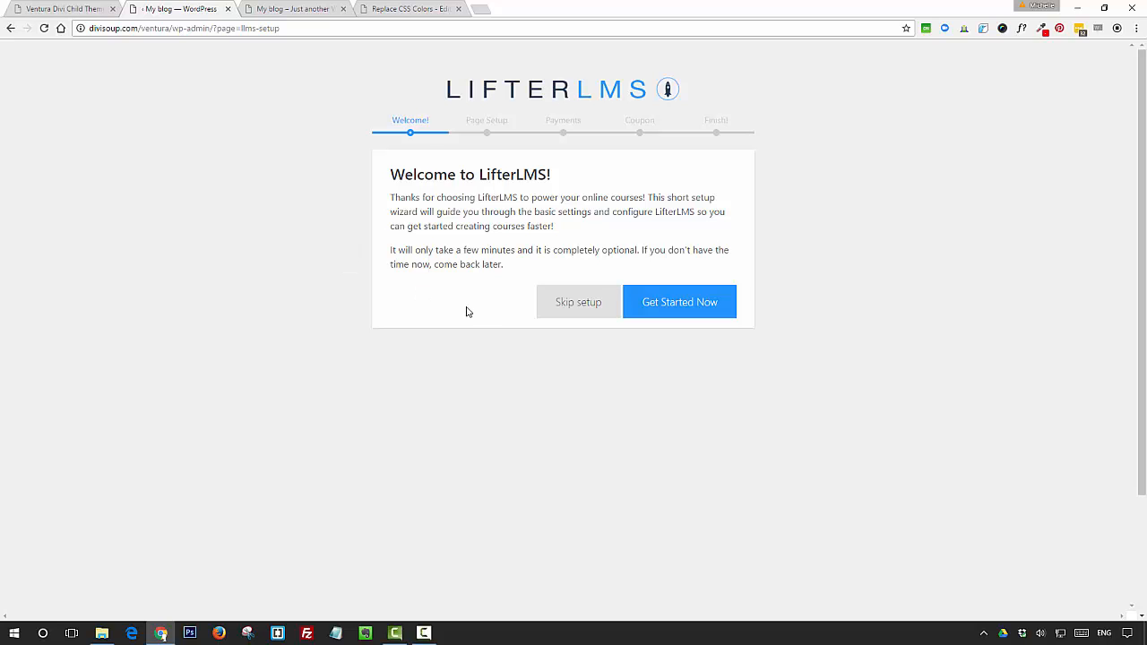
- Skip the LifterLMS setup wizard and bulk-activate One Click Demo Install, Wordpress Importer, If Menu and WP User Avatar
{"action": "left_click", "coordinate": [569, 303]}
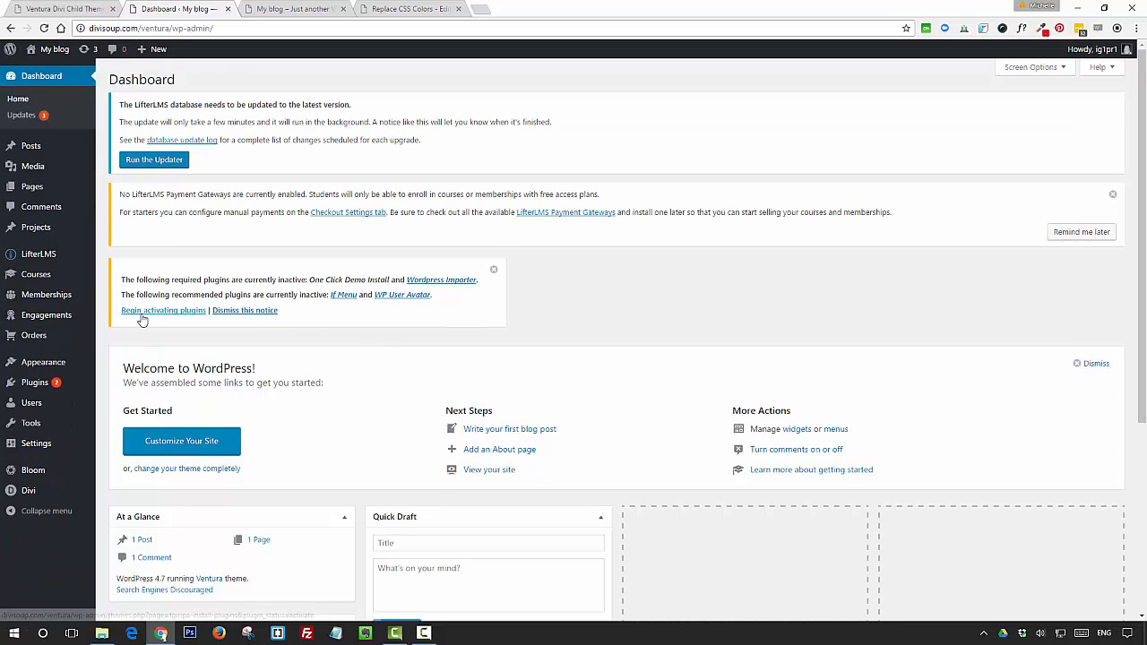
{"action": "left_click", "coordinate": [141, 311]}
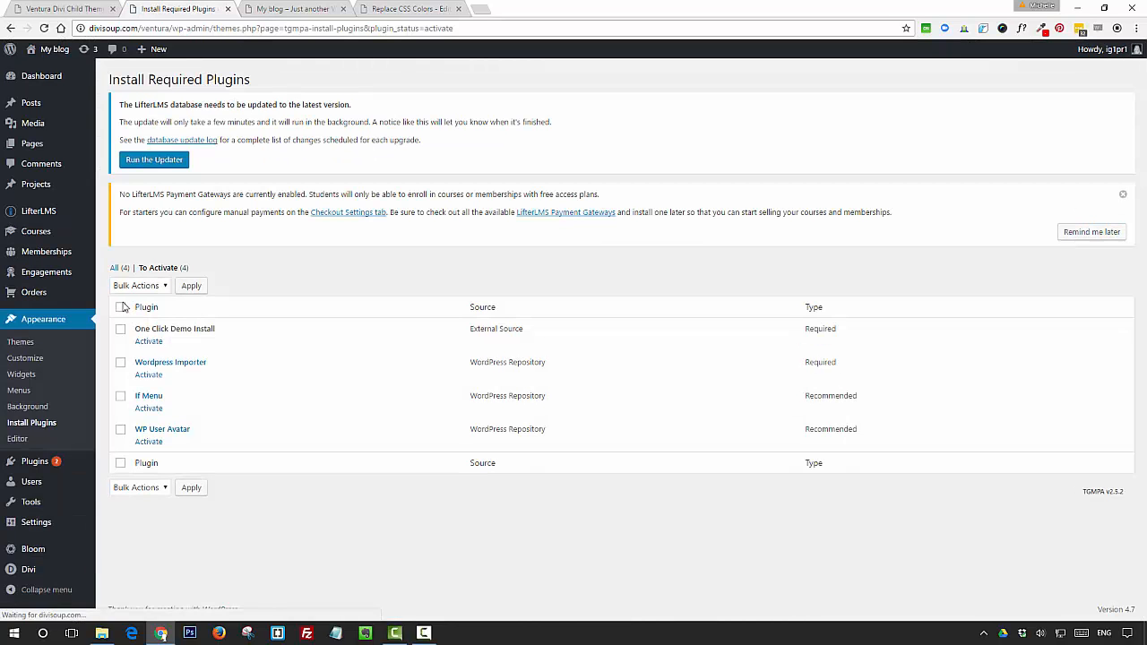
{"action": "left_click", "coordinate": [122, 307]}
{"action": "left_click", "coordinate": [134, 285]}
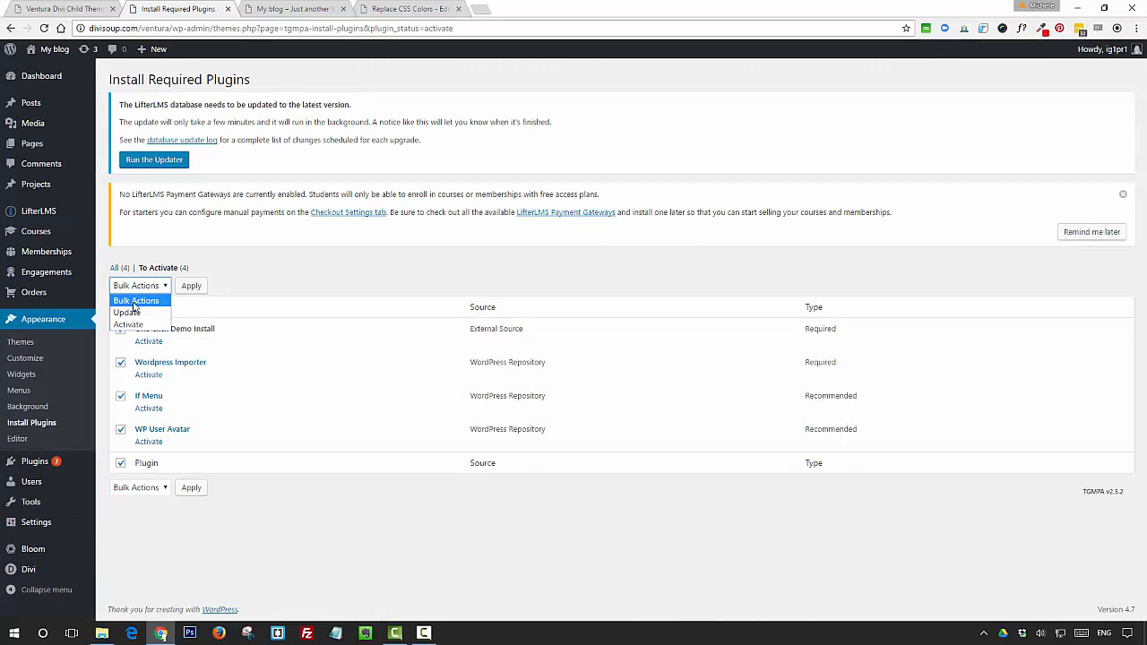
{"action": "left_click", "coordinate": [130, 324]}
{"action": "left_click", "coordinate": [192, 287]}
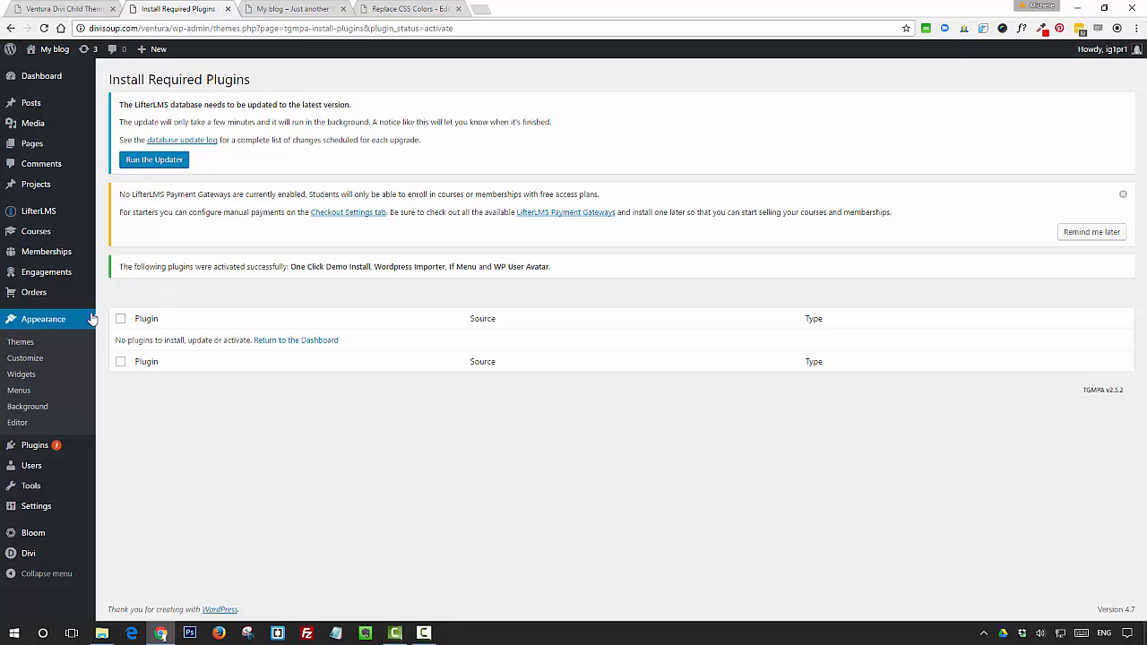
- Import the Ventura theme's demo data into the site
{"action": "left_click", "coordinate": [38, 323]}
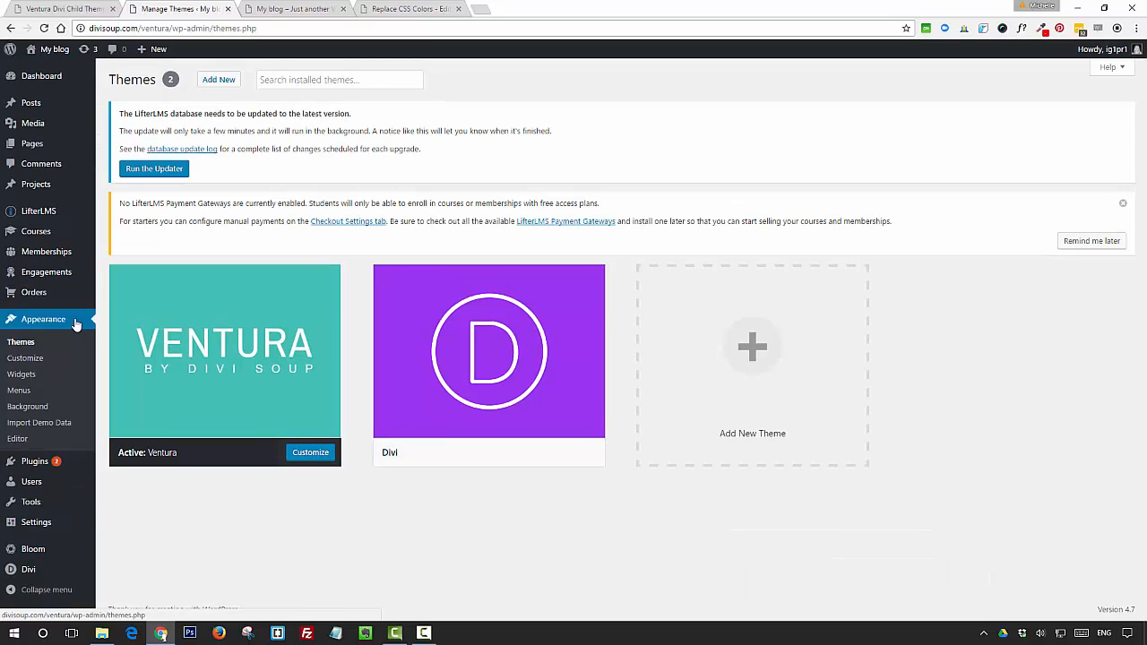
{"action": "left_click", "coordinate": [48, 426]}
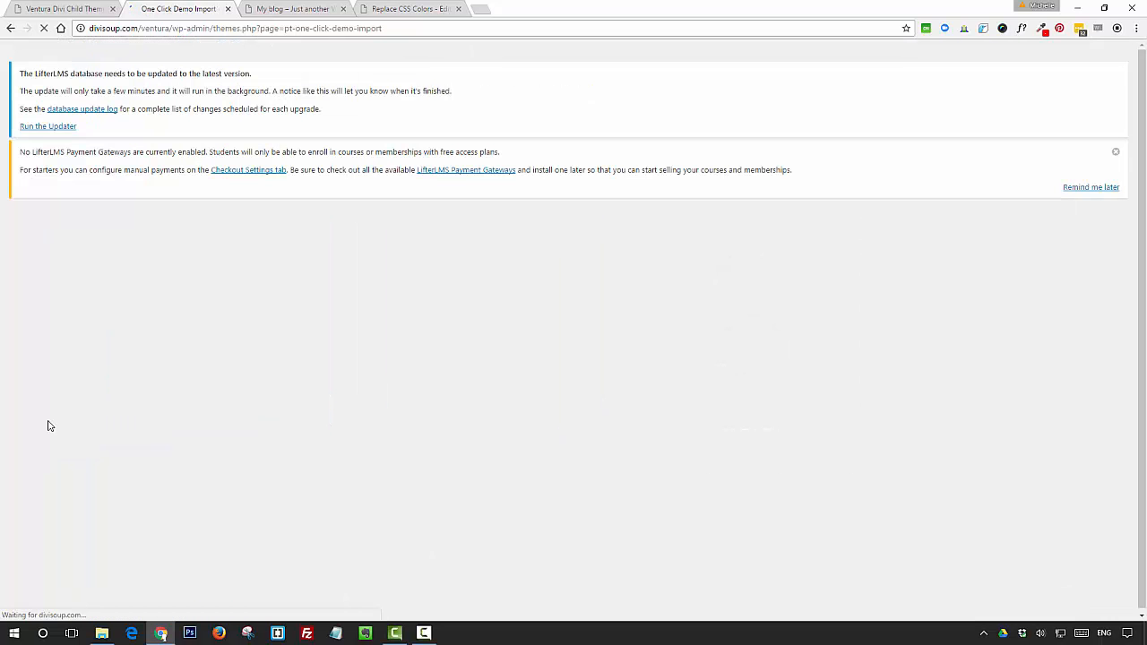
{"action": "scroll", "coordinate": [190, 448], "scroll_direction": "down", "scroll_amount": 1}
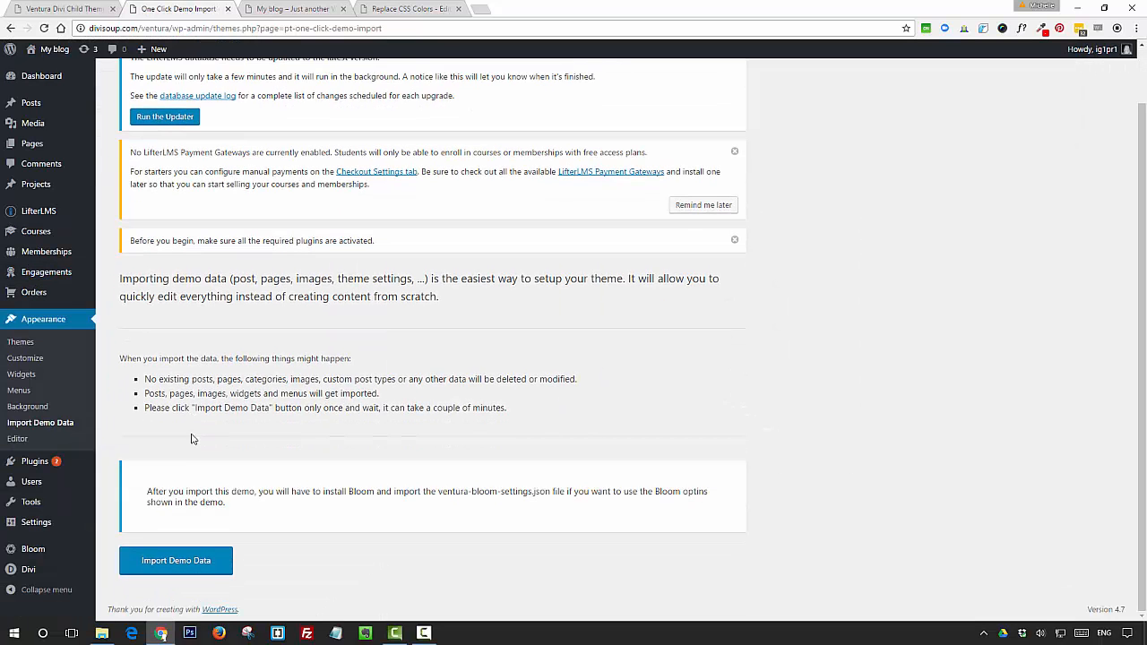
{"action": "left_click", "coordinate": [206, 571]}
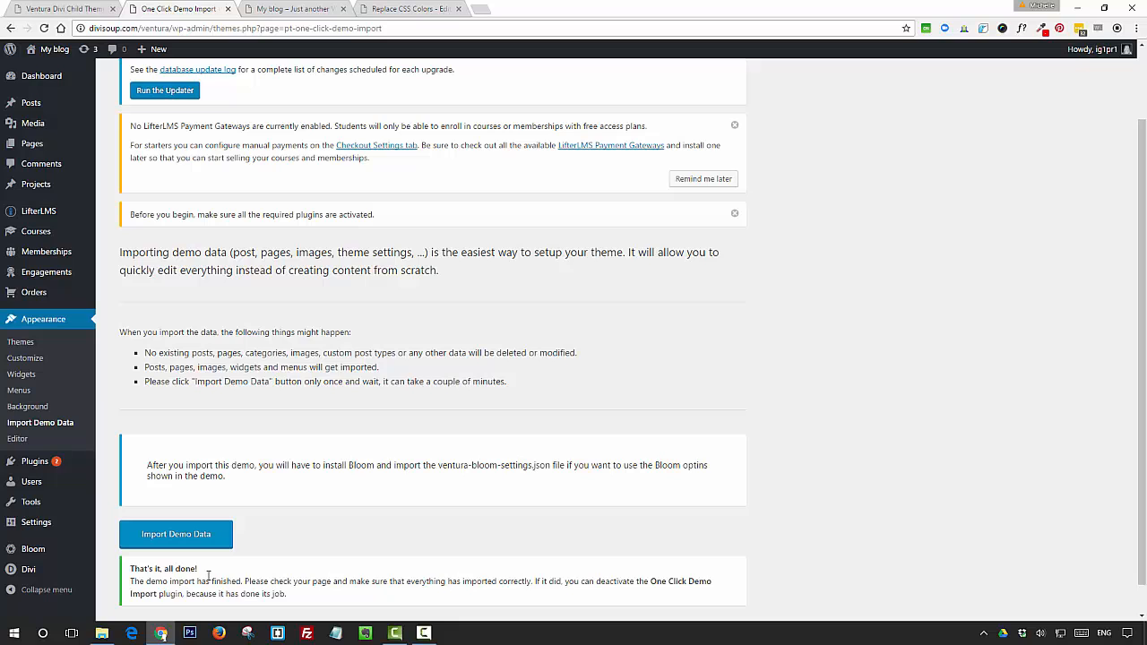
- Reload the site's front end and examine the imported home page from its hero area down to the library section
{"action": "left_click", "coordinate": [280, 9]}
{"action": "right_click", "coordinate": [401, 143]}
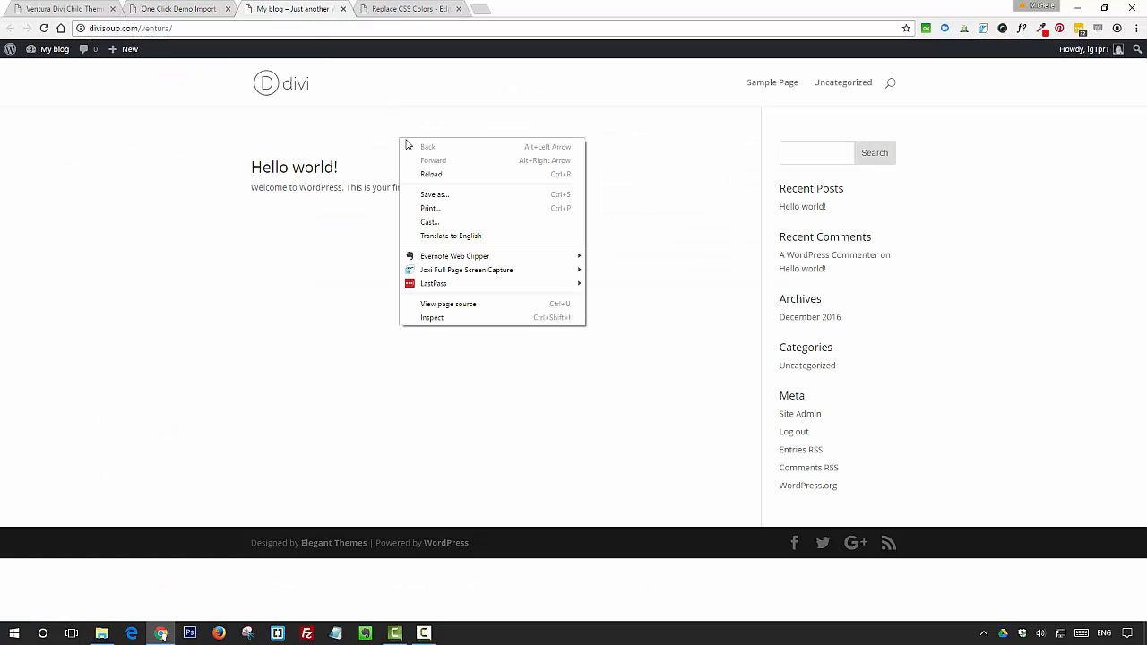
{"action": "left_click", "coordinate": [422, 172]}
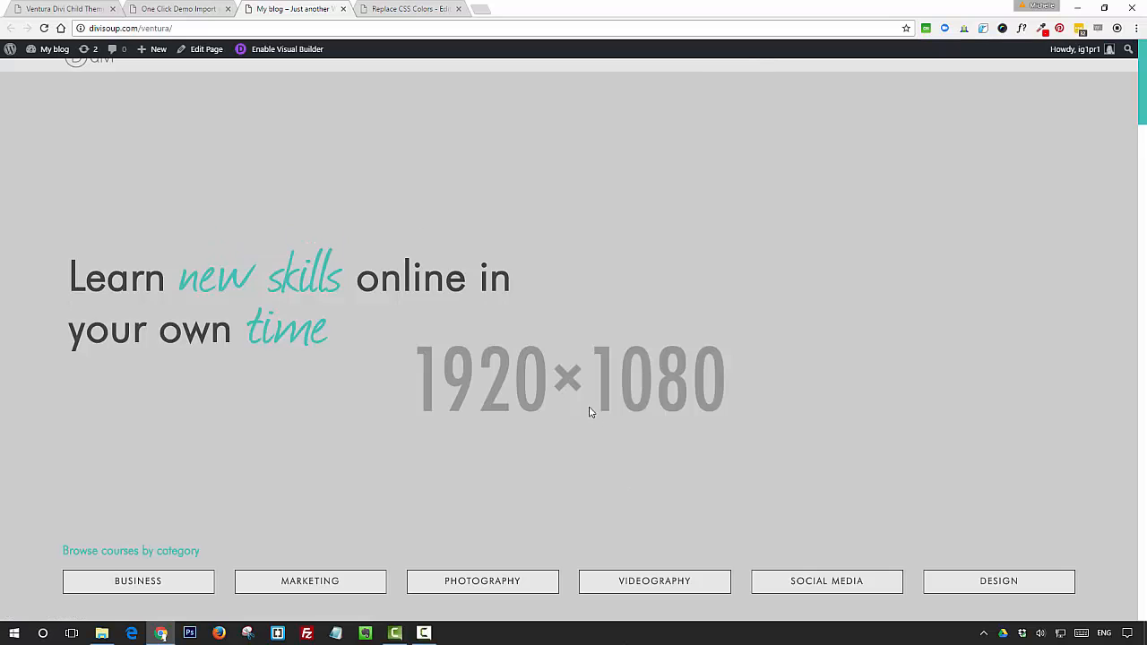
{"action": "scroll", "coordinate": [590, 411], "scroll_direction": "down", "scroll_amount": 5}
{"action": "scroll", "coordinate": [589, 412], "scroll_direction": "down", "scroll_amount": 17}
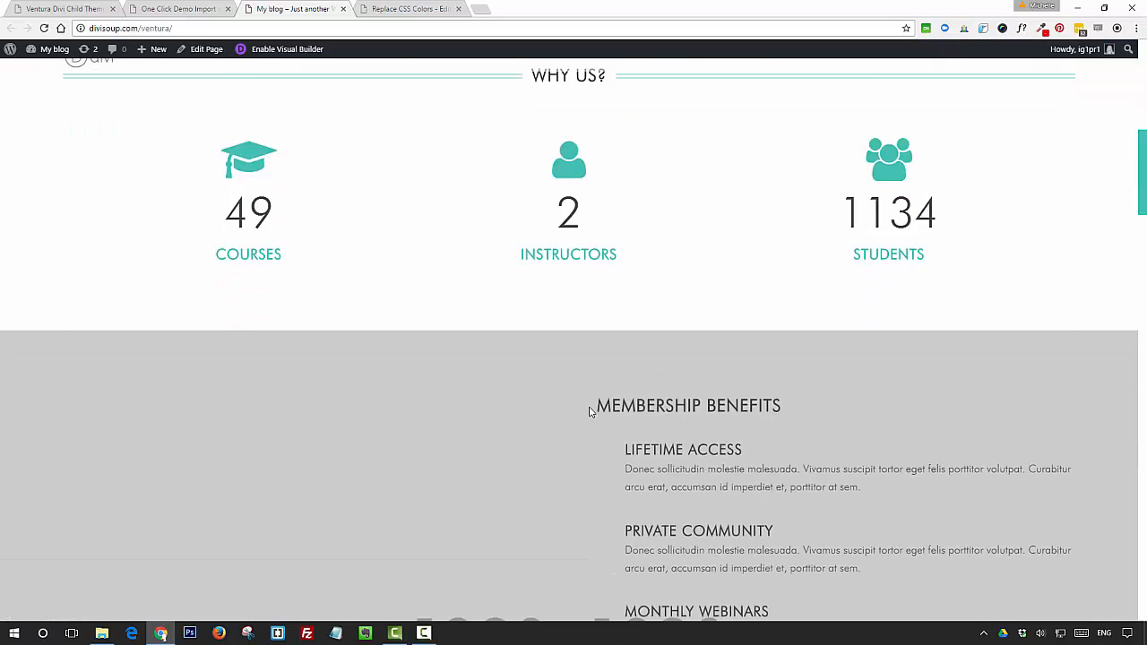
{"action": "scroll", "coordinate": [590, 413], "scroll_direction": "up", "scroll_amount": 7}
{"action": "scroll", "coordinate": [590, 413], "scroll_direction": "down", "scroll_amount": 5}
{"action": "scroll", "coordinate": [591, 413], "scroll_direction": "down", "scroll_amount": 2}
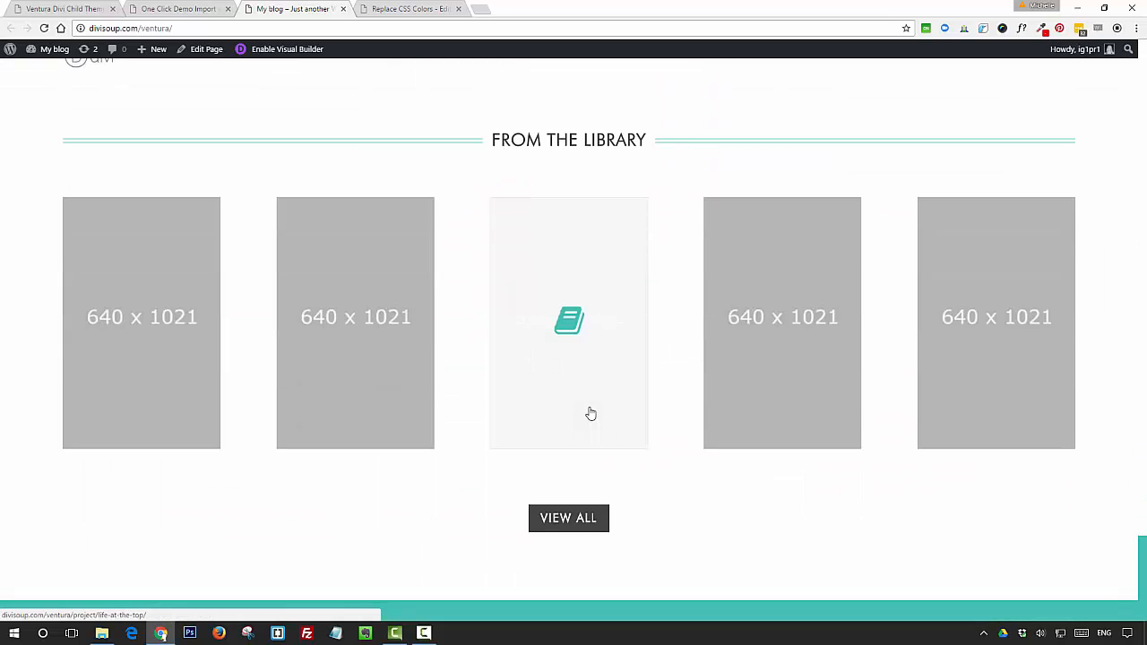
{"action": "scroll", "coordinate": [589, 412], "scroll_direction": "up", "scroll_amount": 2}
{"action": "scroll", "coordinate": [589, 412], "scroll_direction": "down", "scroll_amount": 8}
{"action": "scroll", "coordinate": [590, 412], "scroll_direction": "up", "scroll_amount": 15}
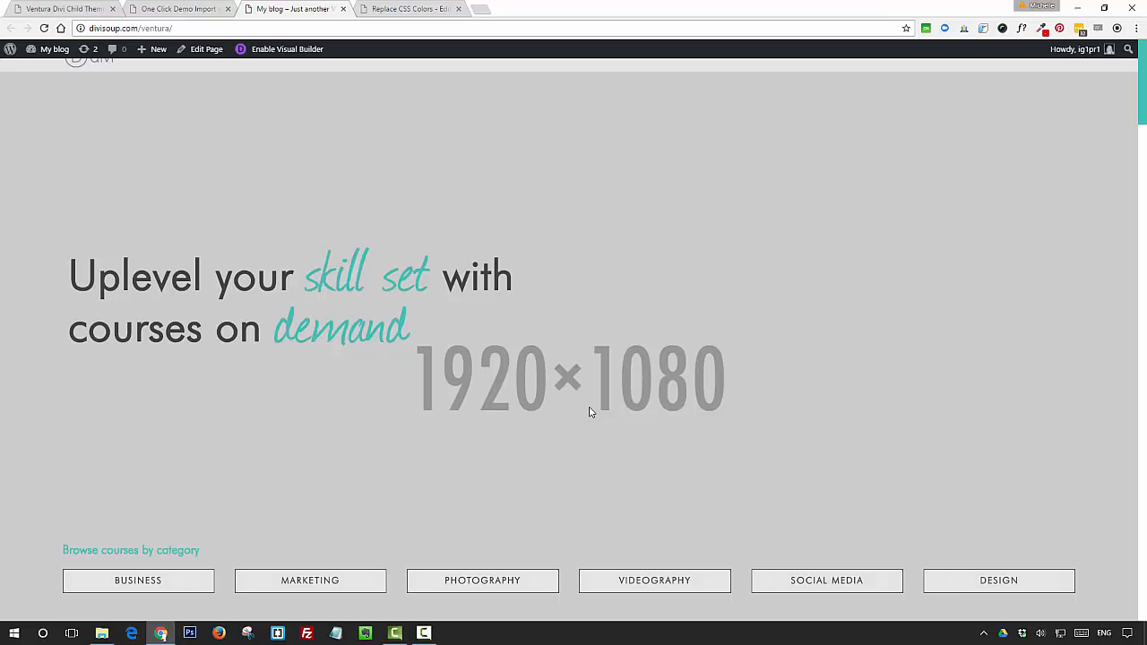
- Open the Divi Layout Injector settings and set the 404 layout to the page named 404
{"action": "left_click", "coordinate": [149, 11]}
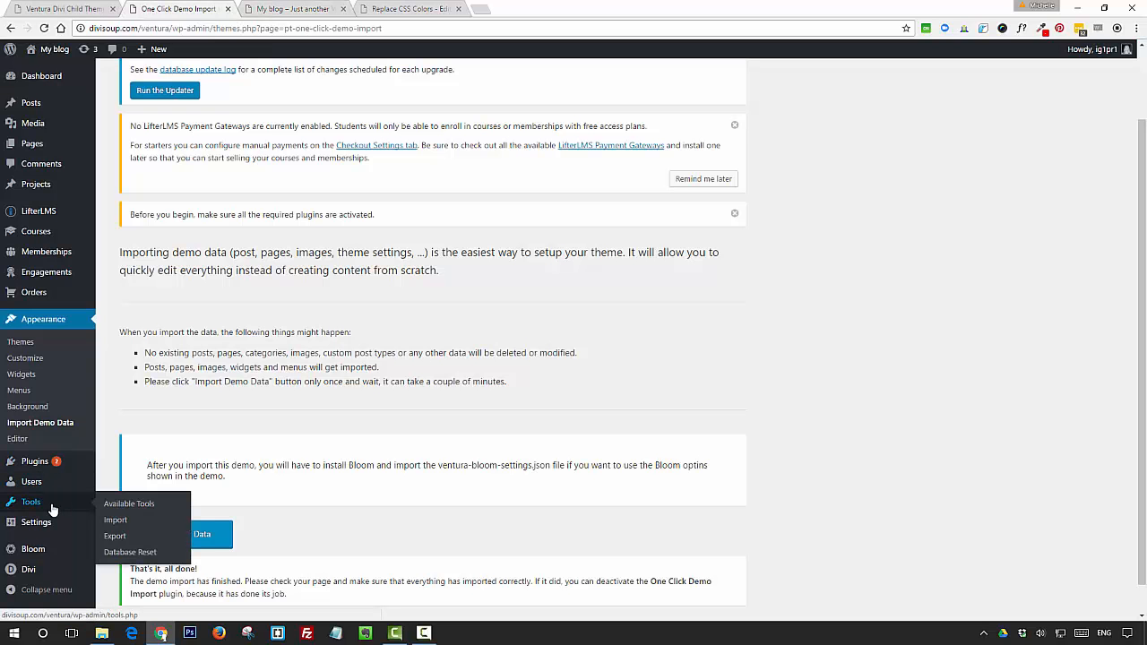
{"action": "mouse_move", "coordinate": [45, 525]}
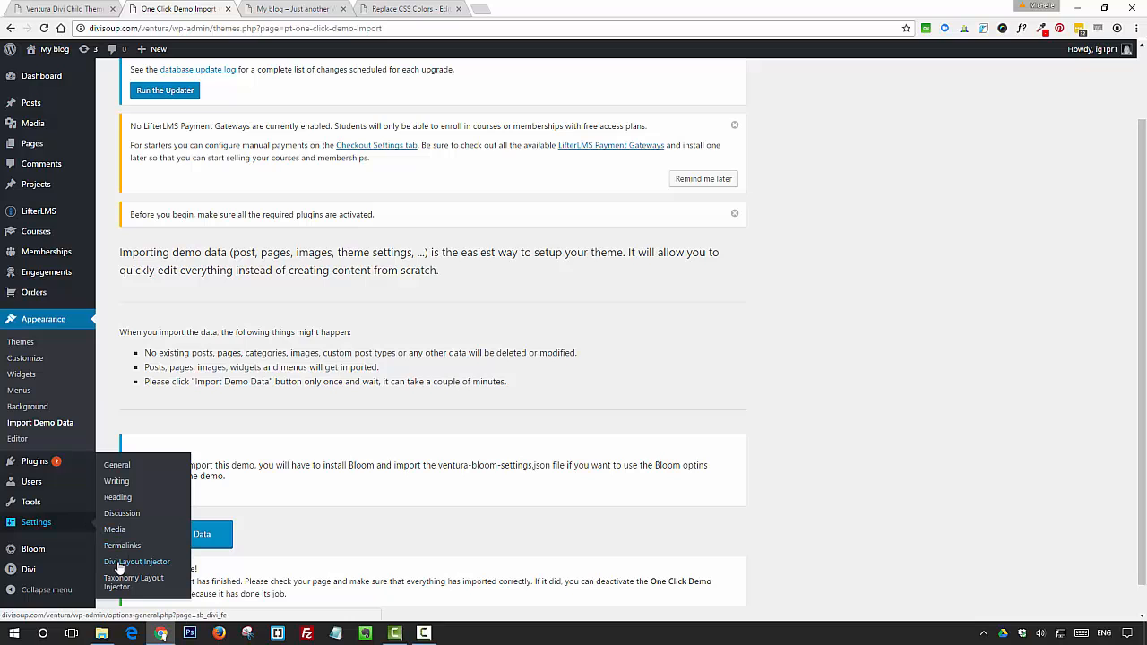
{"action": "left_click", "coordinate": [147, 565]}
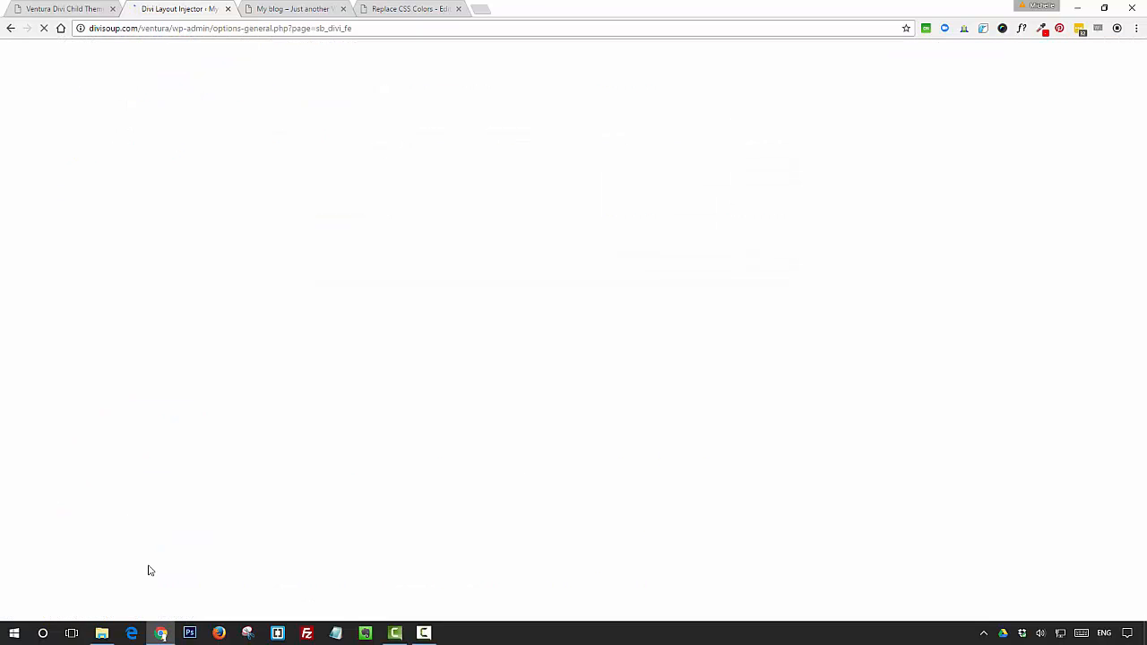
{"action": "scroll", "coordinate": [304, 309], "scroll_direction": "down", "scroll_amount": 2}
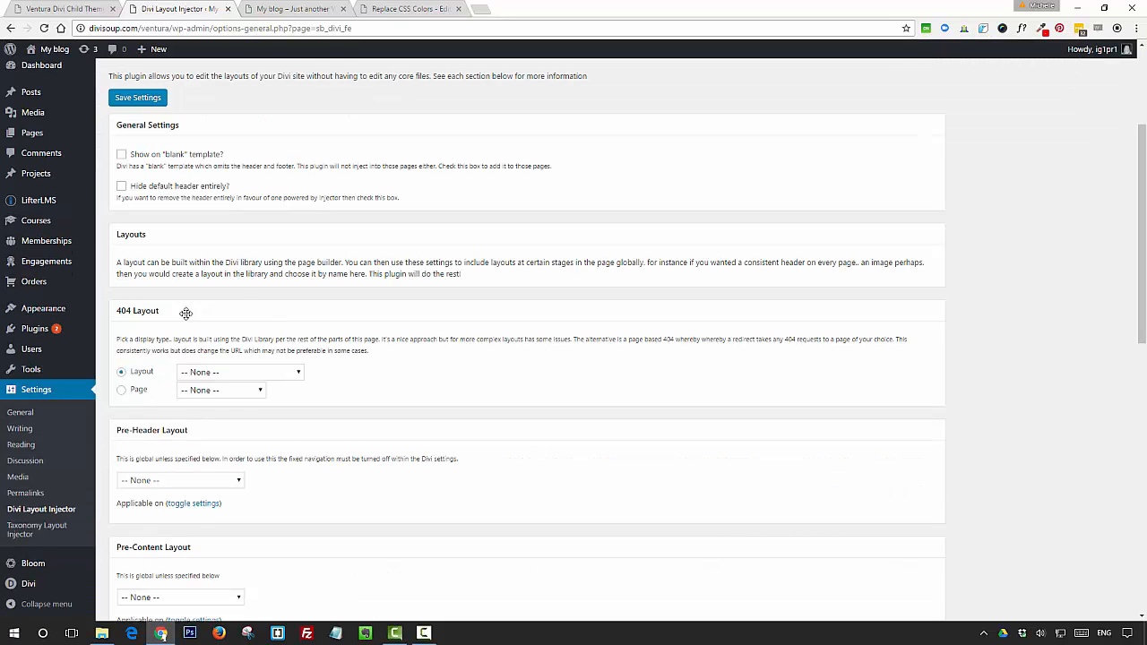
{"action": "left_click", "coordinate": [123, 393]}
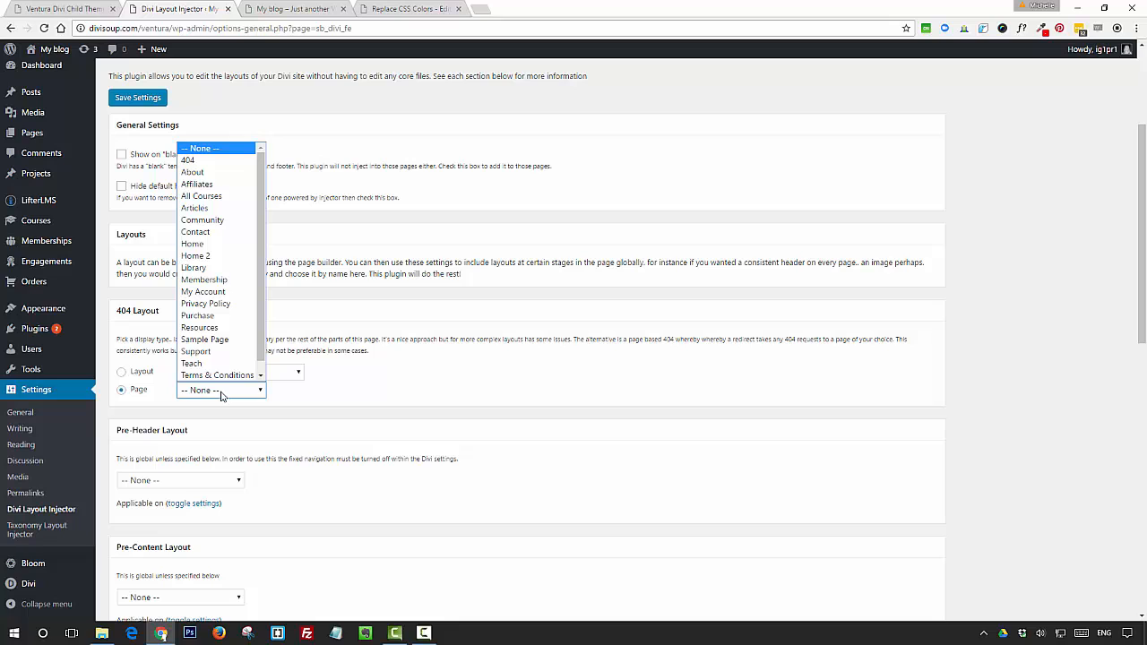
{"action": "left_click", "coordinate": [187, 161]}
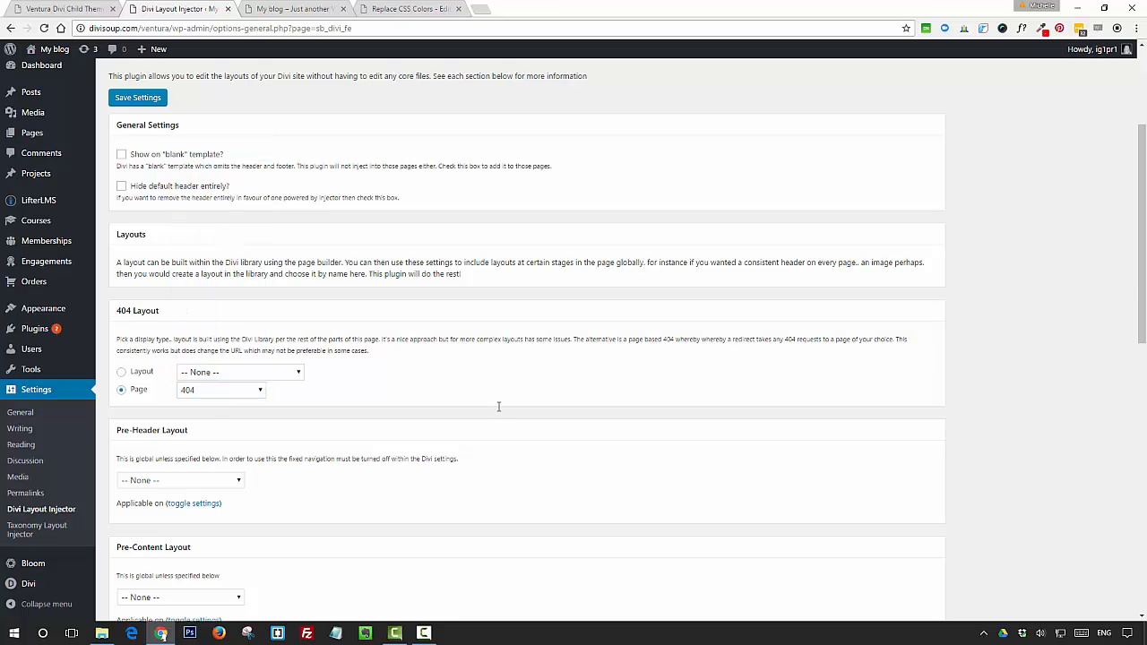
- Set the Pre-Footer Layout to Global Footer Layout and save the Divi Layout Injector settings
{"action": "scroll", "coordinate": [499, 411], "scroll_direction": "down", "scroll_amount": 1}
{"action": "scroll", "coordinate": [499, 411], "scroll_direction": "down", "scroll_amount": 4}
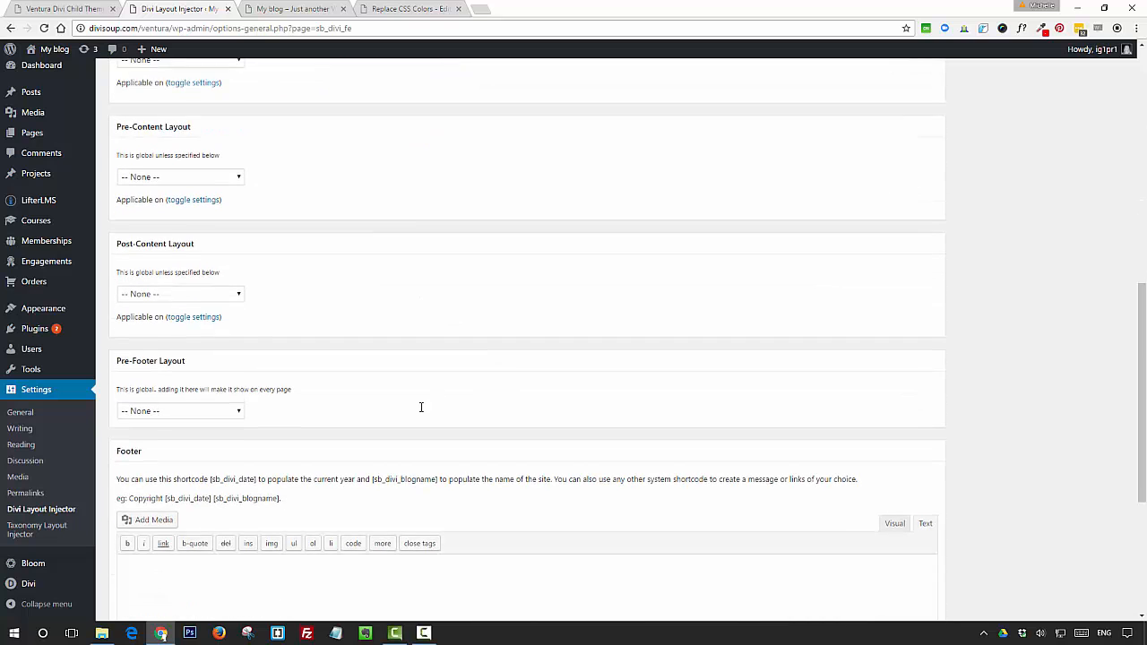
{"action": "scroll", "coordinate": [420, 404], "scroll_direction": "down", "scroll_amount": 2}
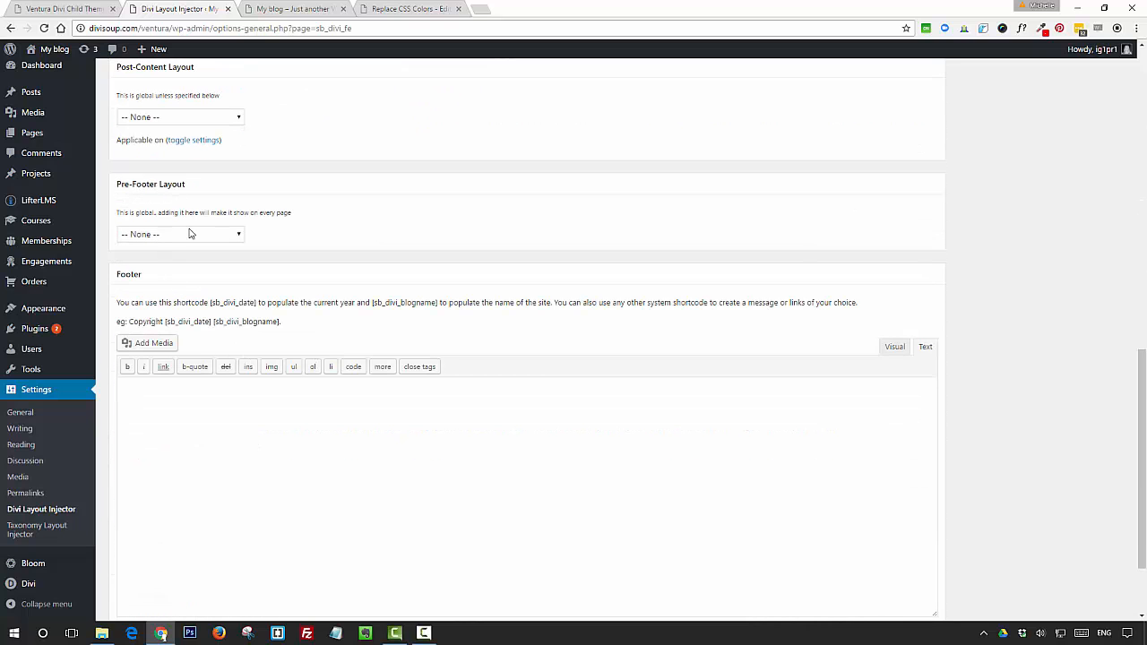
{"action": "left_click", "coordinate": [187, 234]}
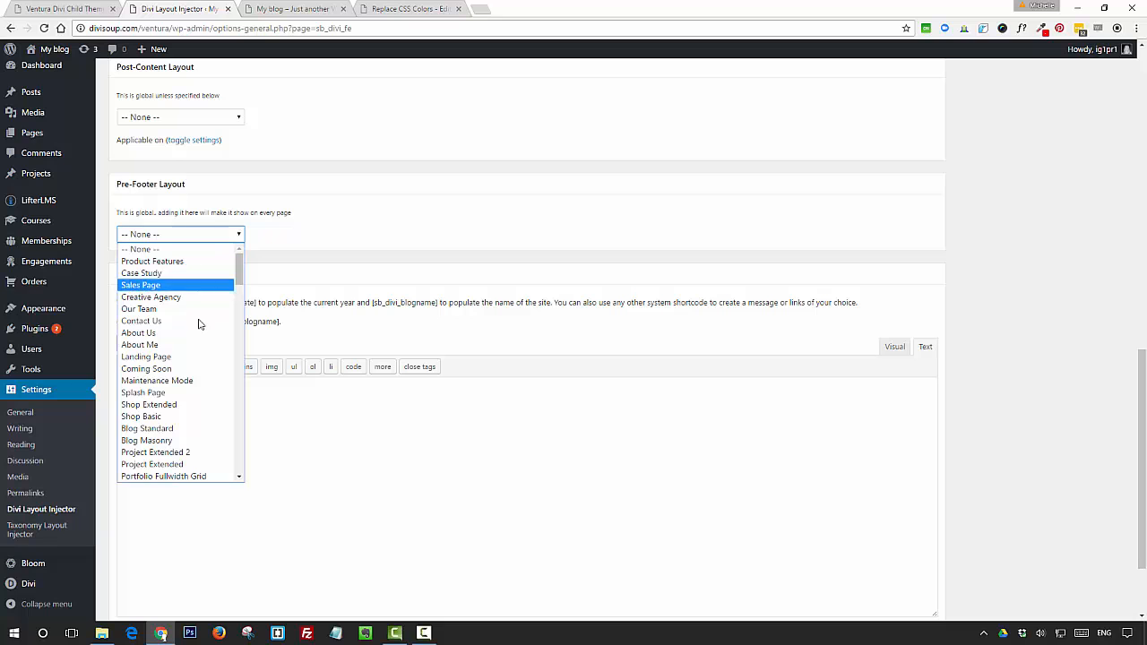
{"action": "scroll", "coordinate": [198, 322], "scroll_direction": "down", "scroll_amount": 1}
{"action": "scroll", "coordinate": [200, 329], "scroll_direction": "up", "scroll_amount": 1}
{"action": "scroll", "coordinate": [200, 329], "scroll_direction": "down", "scroll_amount": 3}
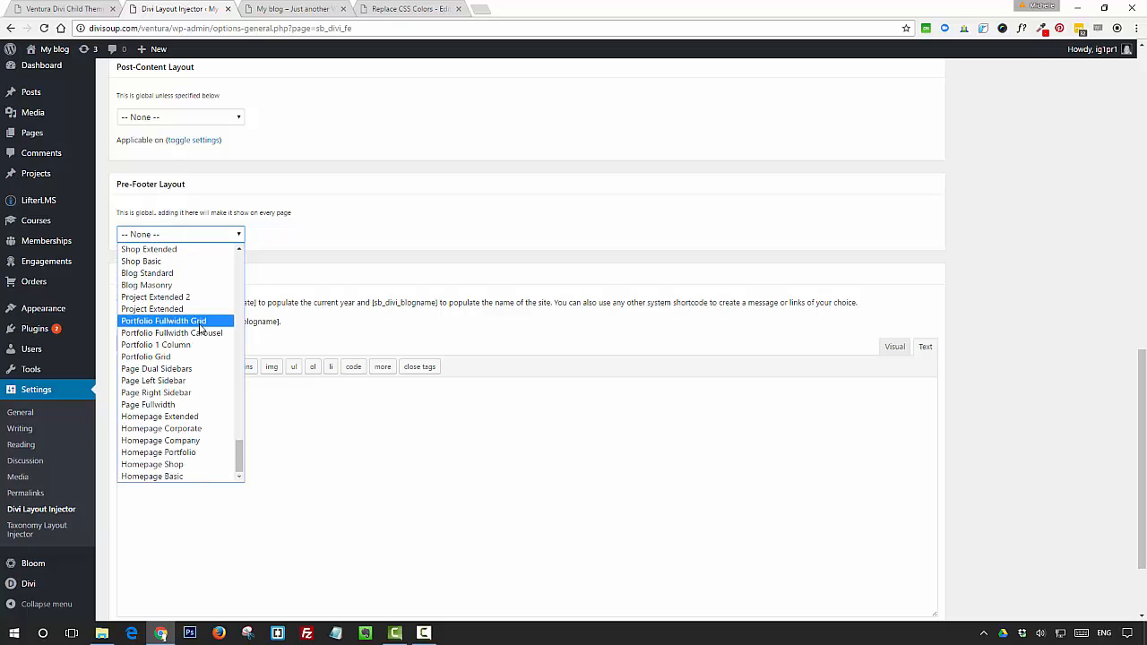
{"action": "scroll", "coordinate": [201, 328], "scroll_direction": "down", "scroll_amount": 1}
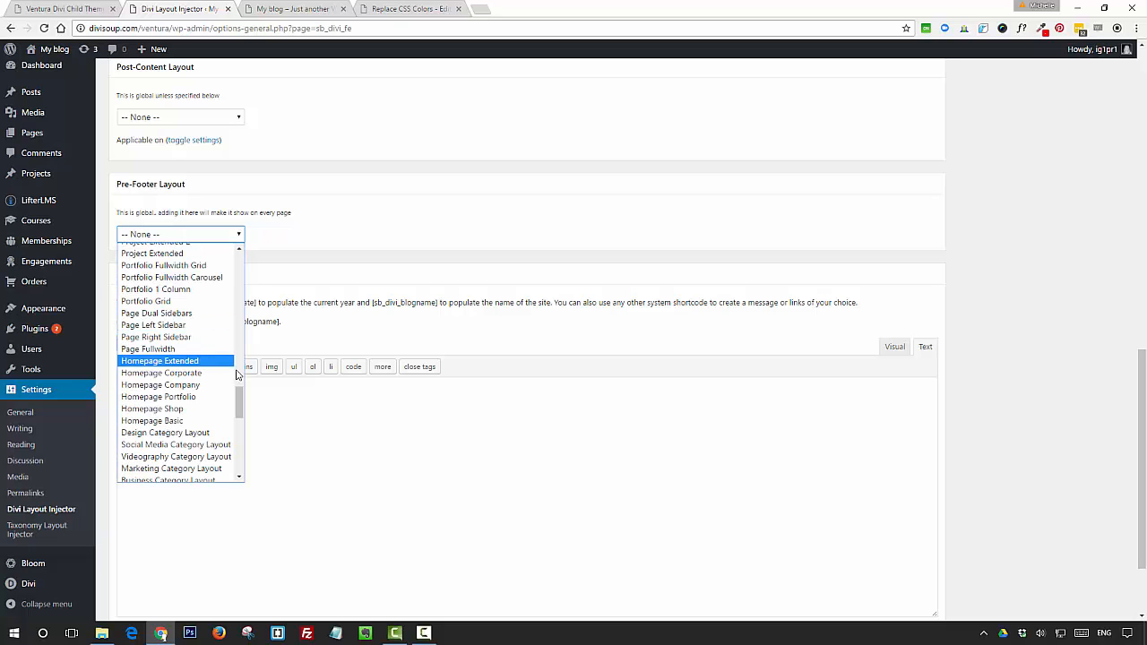
{"action": "scroll", "coordinate": [235, 416], "scroll_direction": "down", "scroll_amount": 1}
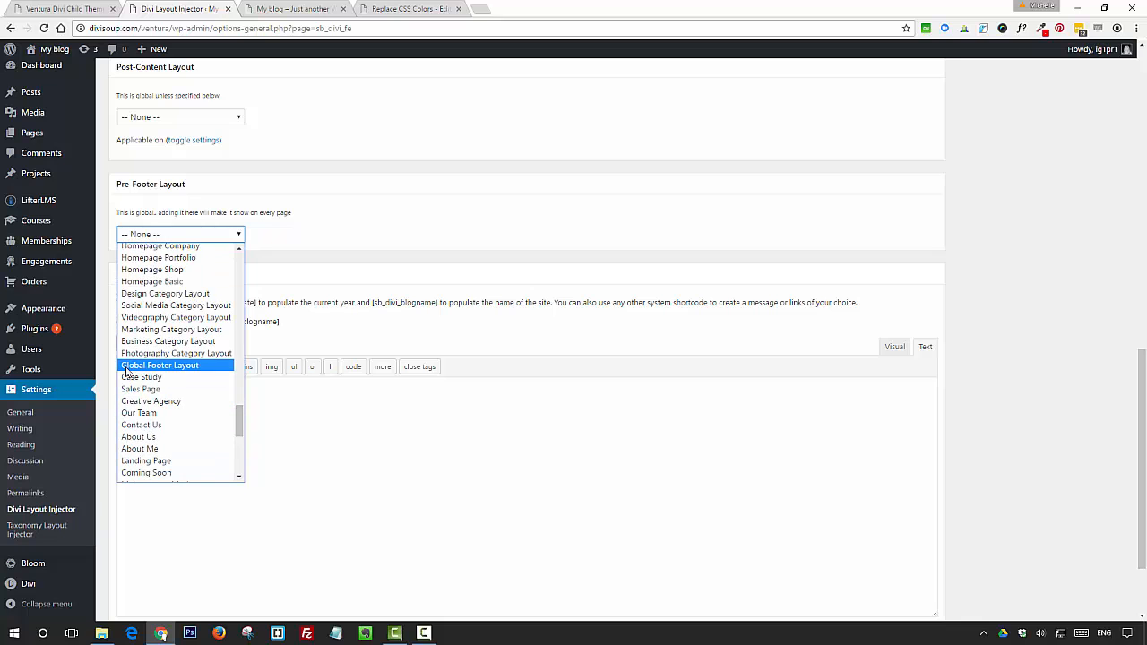
{"action": "left_click", "coordinate": [194, 368]}
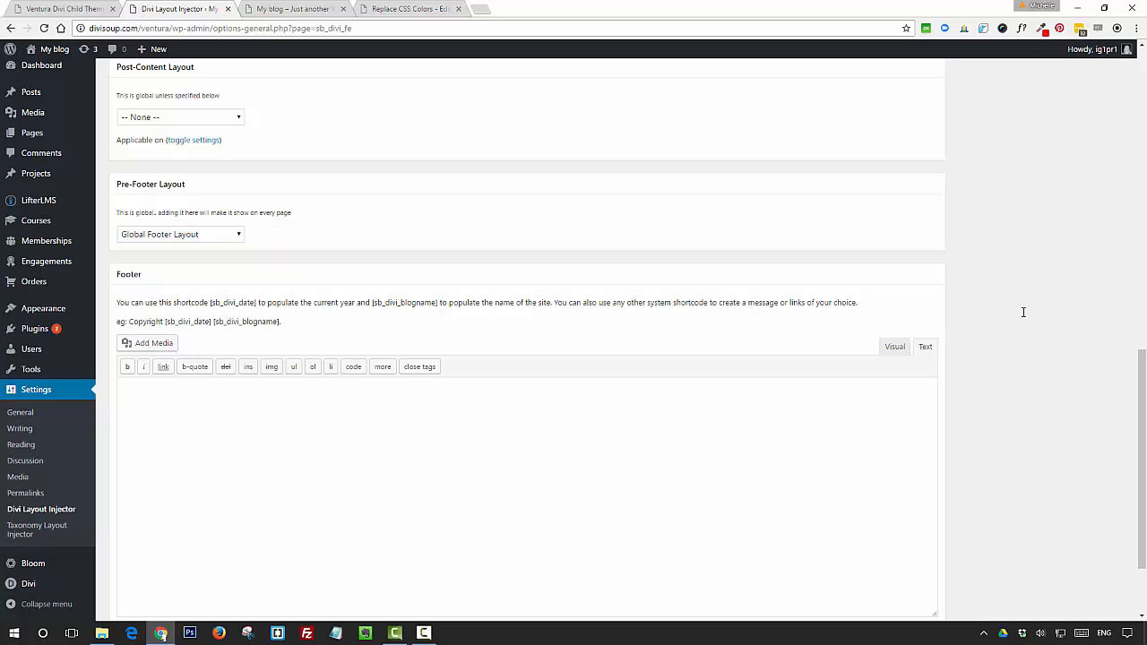
{"action": "scroll", "coordinate": [1023, 314], "scroll_direction": "up", "scroll_amount": 1}
{"action": "scroll", "coordinate": [1024, 317], "scroll_direction": "up", "scroll_amount": 15}
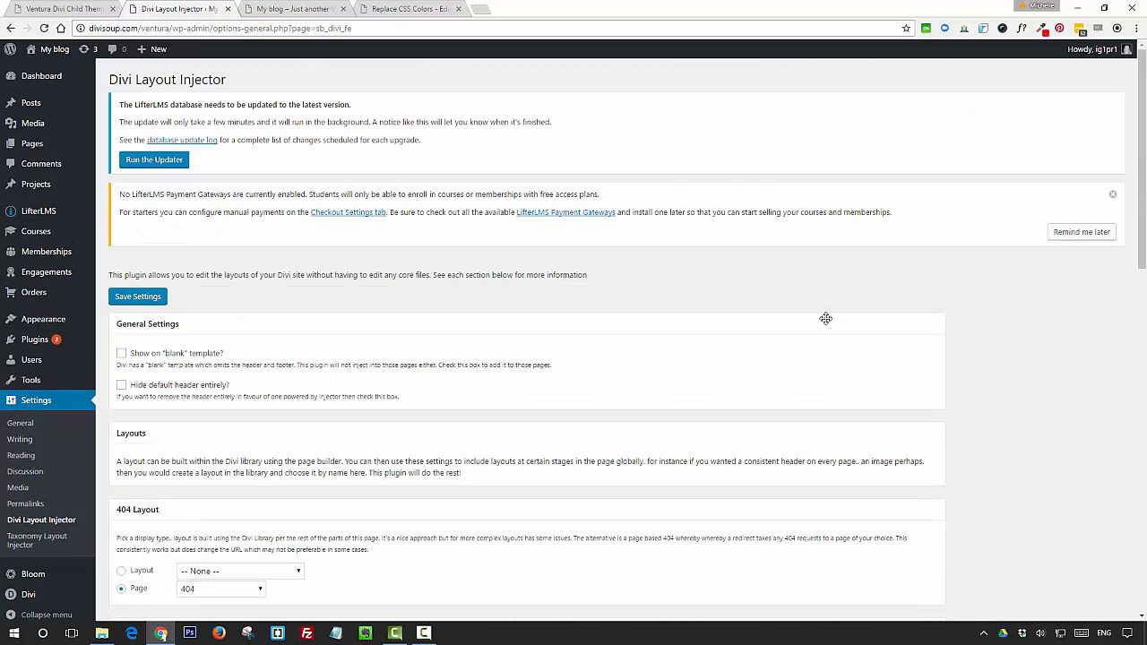
{"action": "left_click", "coordinate": [164, 305]}
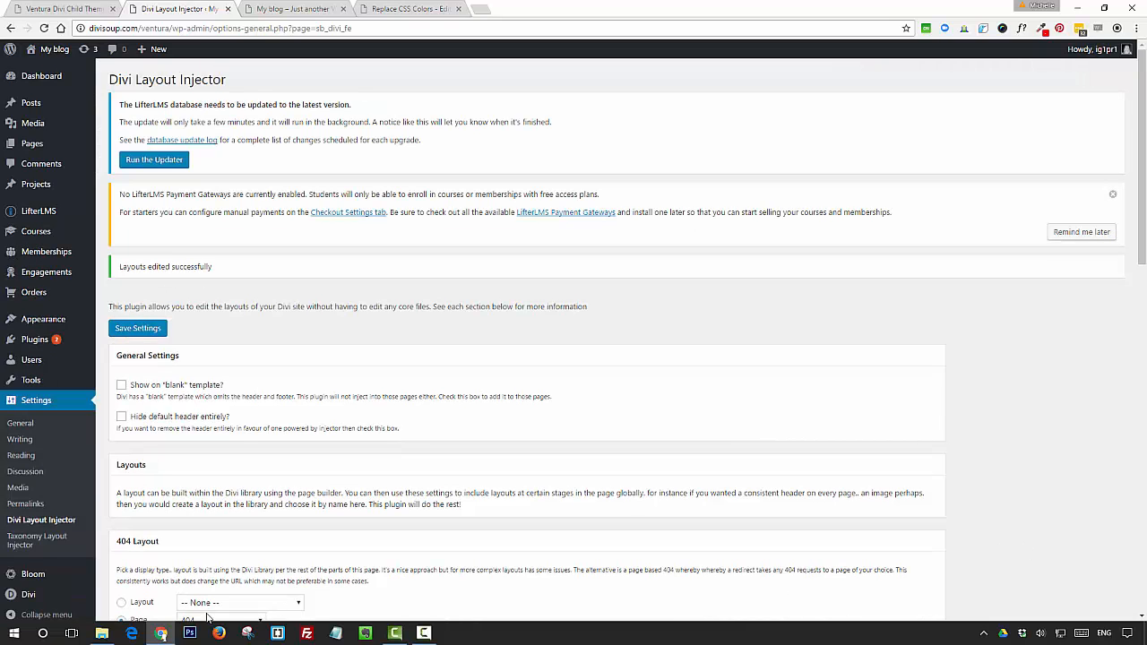
- In the Taxonomy Layout Injector settings, show the Course Categories term overrides and assign Business Category Layout to the Business category
{"action": "left_click", "coordinate": [41, 539]}
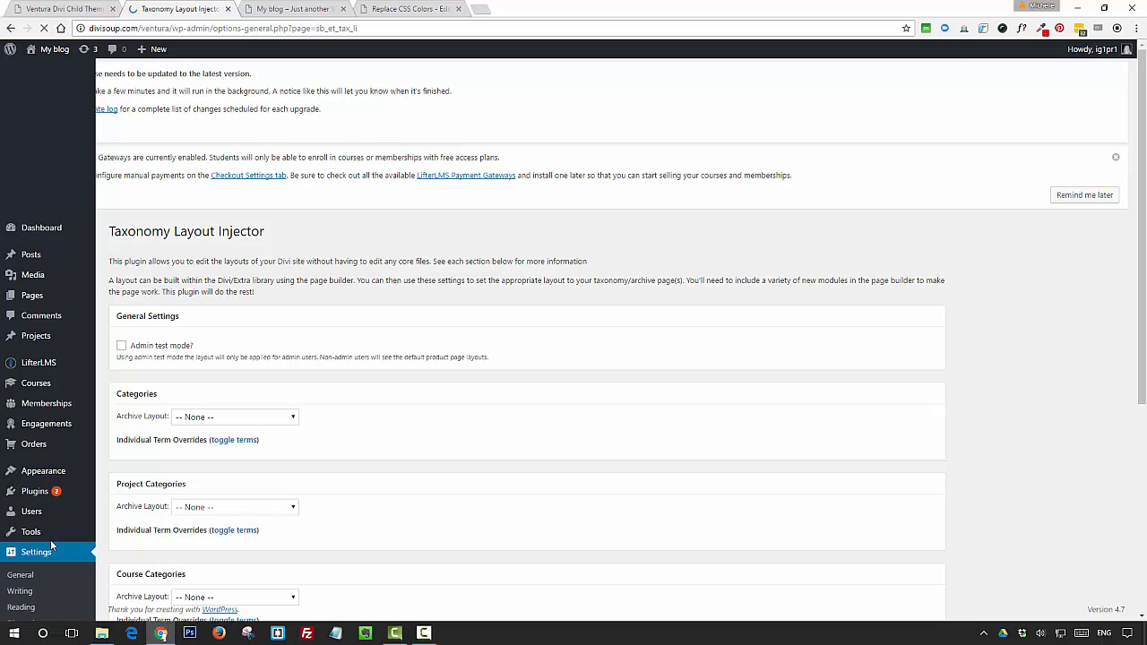
{"action": "scroll", "coordinate": [167, 447], "scroll_direction": "down", "scroll_amount": 2}
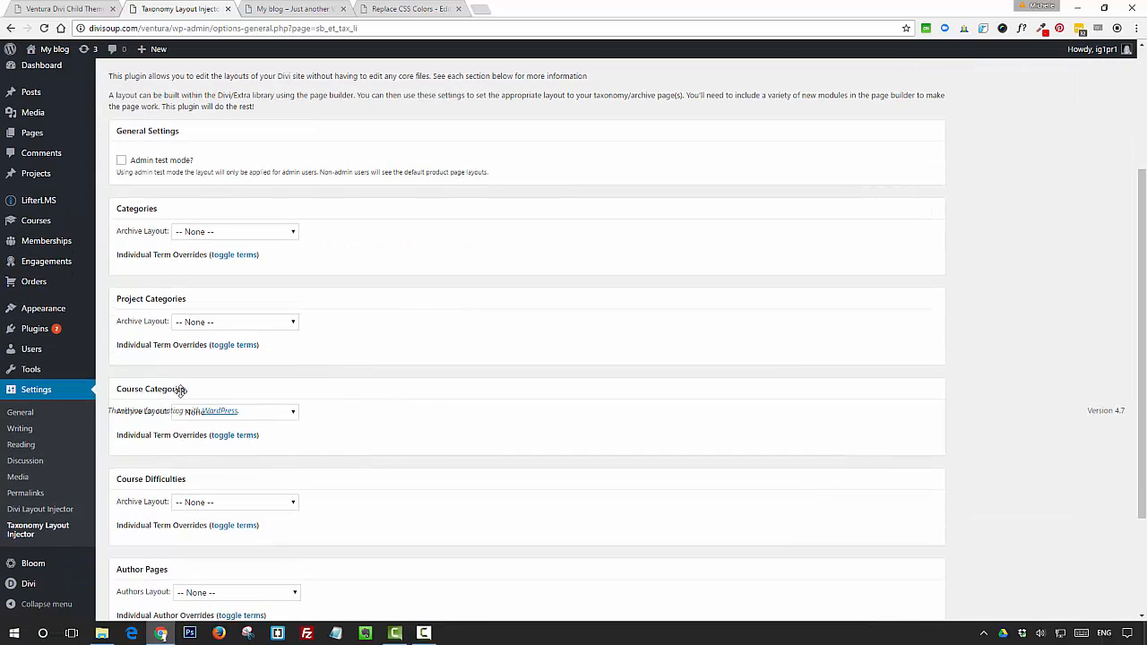
{"action": "left_click", "coordinate": [230, 444]}
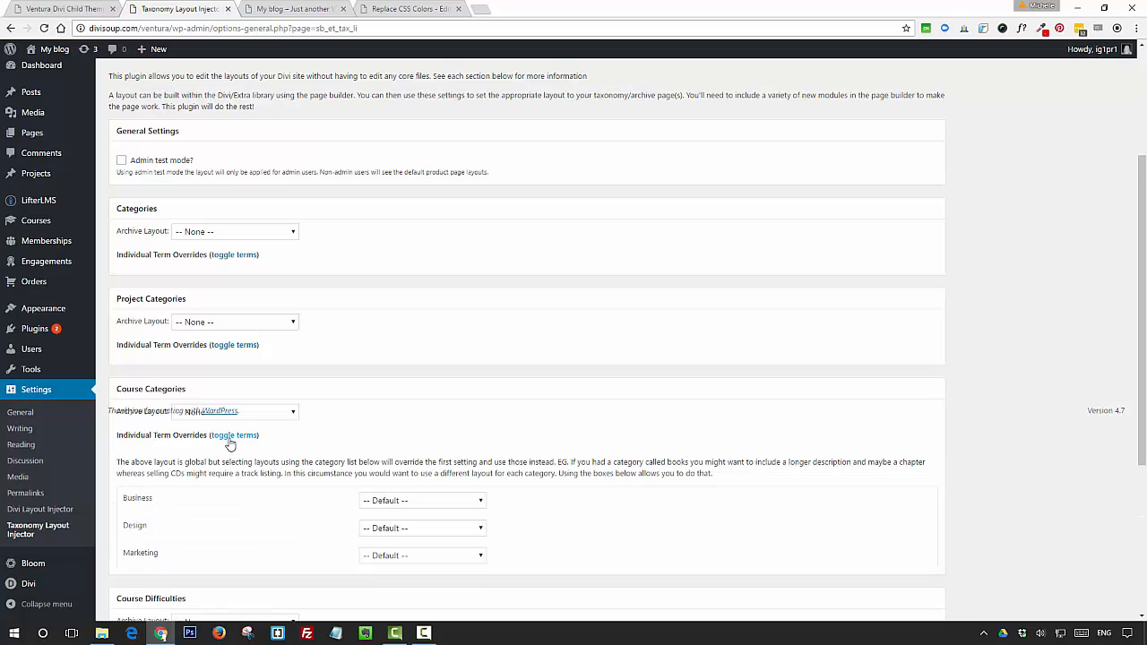
{"action": "scroll", "coordinate": [476, 410], "scroll_direction": "down", "scroll_amount": 1}
{"action": "scroll", "coordinate": [476, 410], "scroll_direction": "down", "scroll_amount": 2}
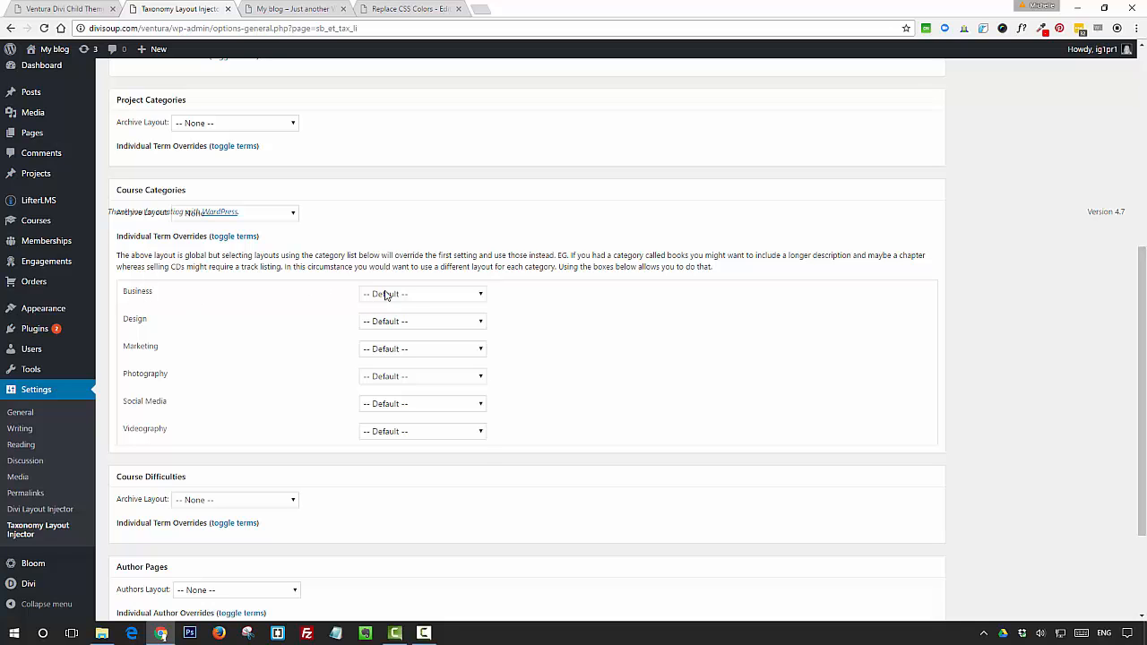
{"action": "left_click", "coordinate": [413, 296]}
{"action": "left_click_drag", "start_coordinate": [481, 329], "coordinate": [487, 484]}
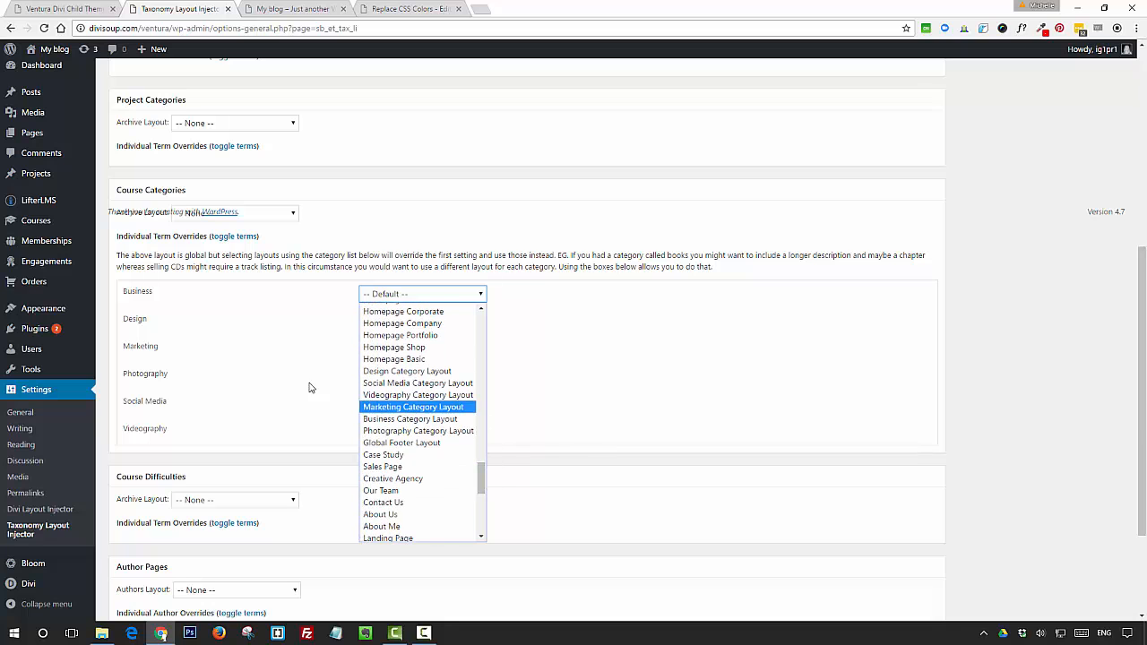
{"action": "left_click", "coordinate": [387, 419]}
- Assign the matching category layouts to the Design, Marketing, Photography, Social Media and Videography course categories and save the settings
{"action": "left_click", "coordinate": [394, 324]}
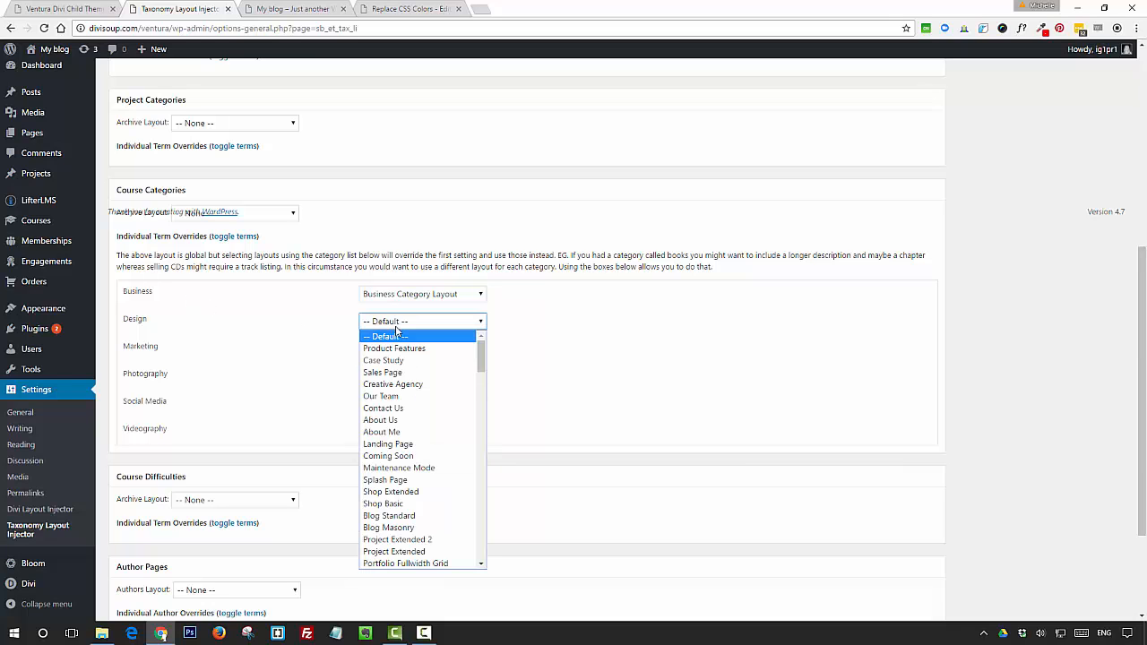
{"action": "left_click_drag", "start_coordinate": [482, 364], "coordinate": [491, 515]}
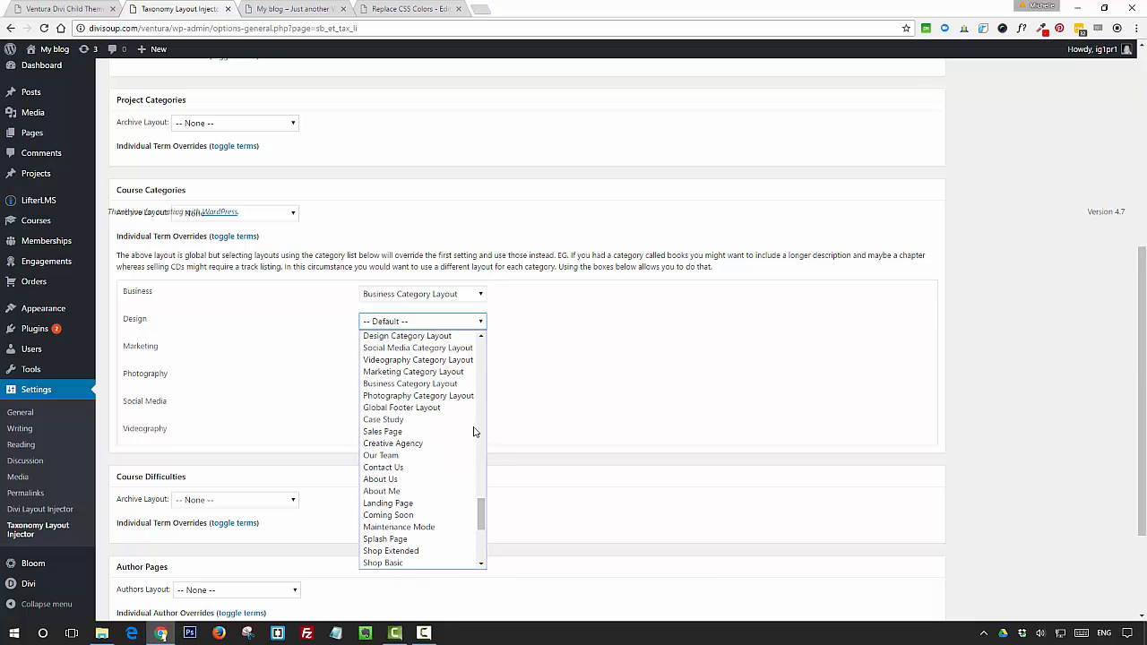
{"action": "left_click", "coordinate": [442, 340]}
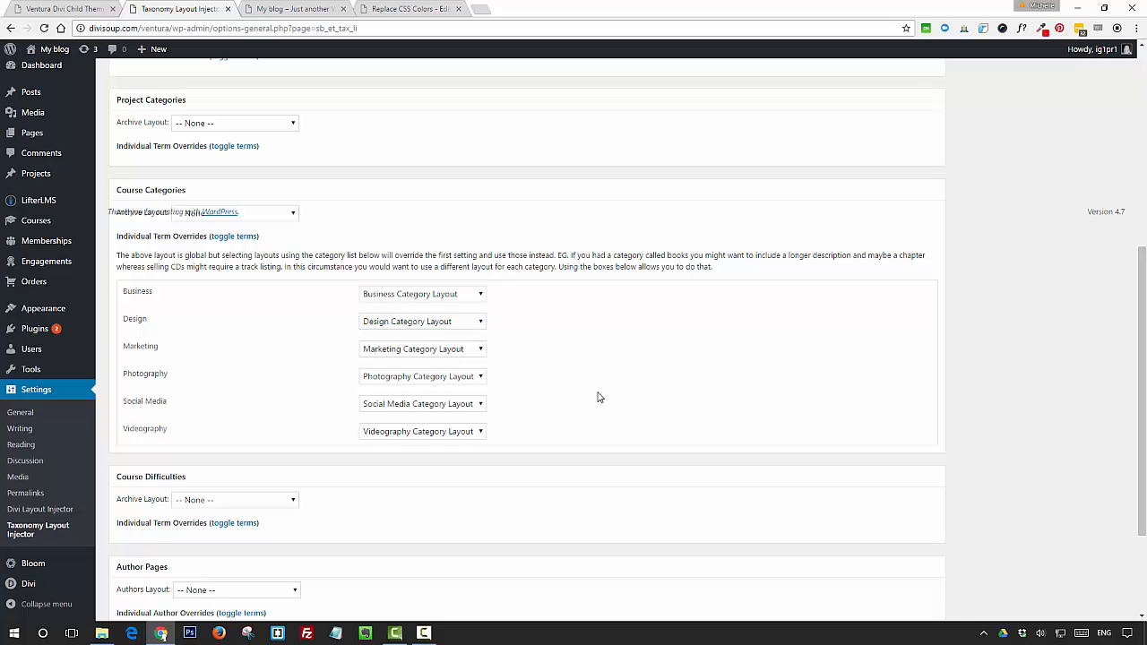
{"action": "scroll", "coordinate": [558, 394], "scroll_direction": "down", "scroll_amount": 2}
{"action": "left_click", "coordinate": [158, 565]}
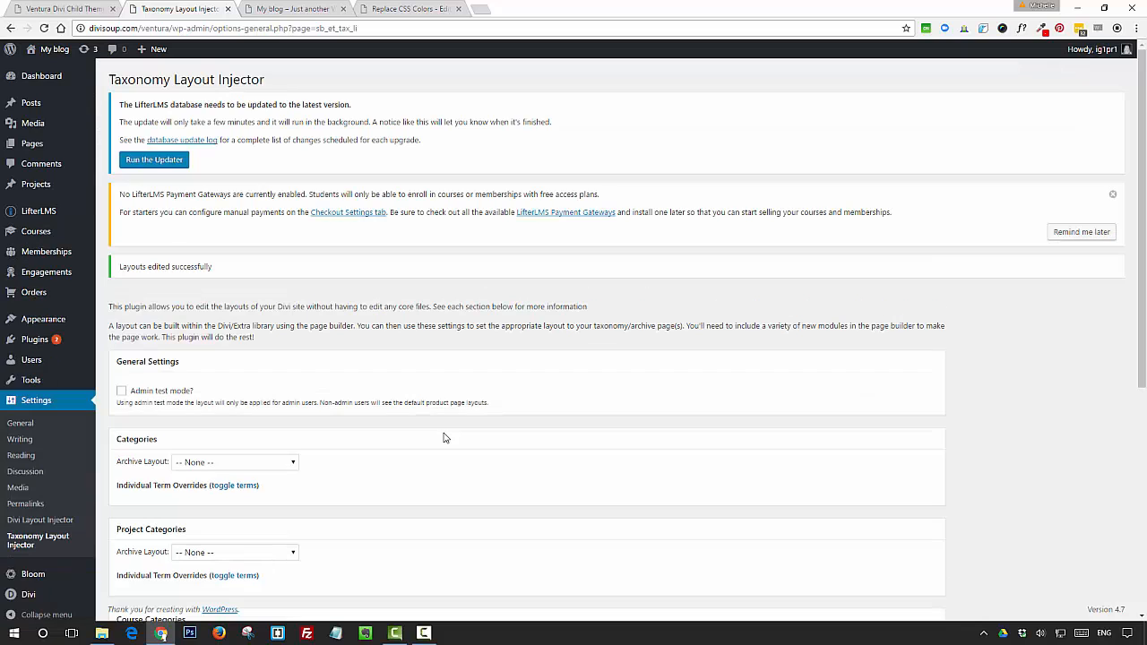
- Reload the site's front end and examine the home page down to the global footer
{"action": "left_click", "coordinate": [300, 11]}
{"action": "right_click", "coordinate": [588, 177]}
{"action": "left_click", "coordinate": [624, 214]}
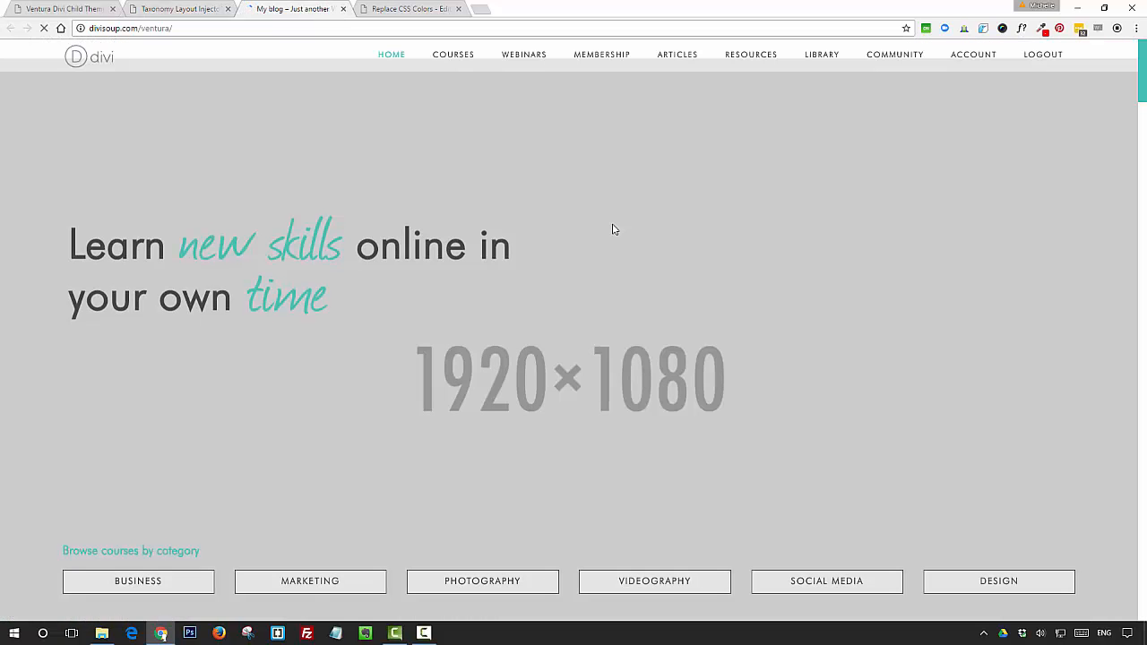
{"action": "scroll", "coordinate": [612, 229], "scroll_direction": "down", "scroll_amount": 20}
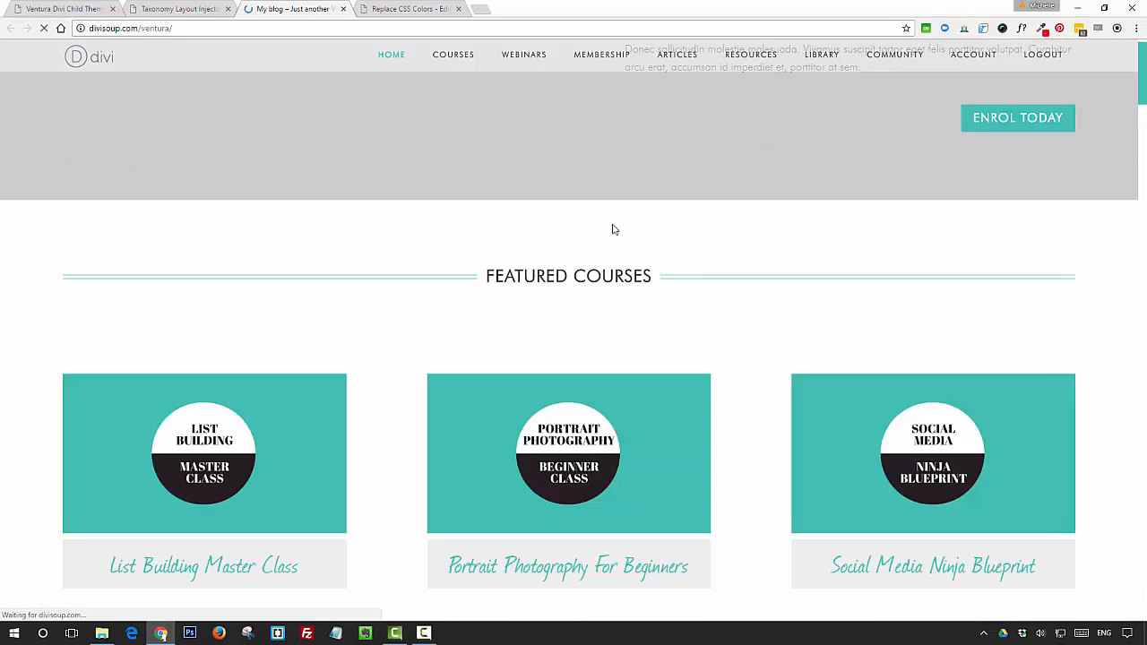
{"action": "scroll", "coordinate": [613, 229], "scroll_direction": "down", "scroll_amount": 15}
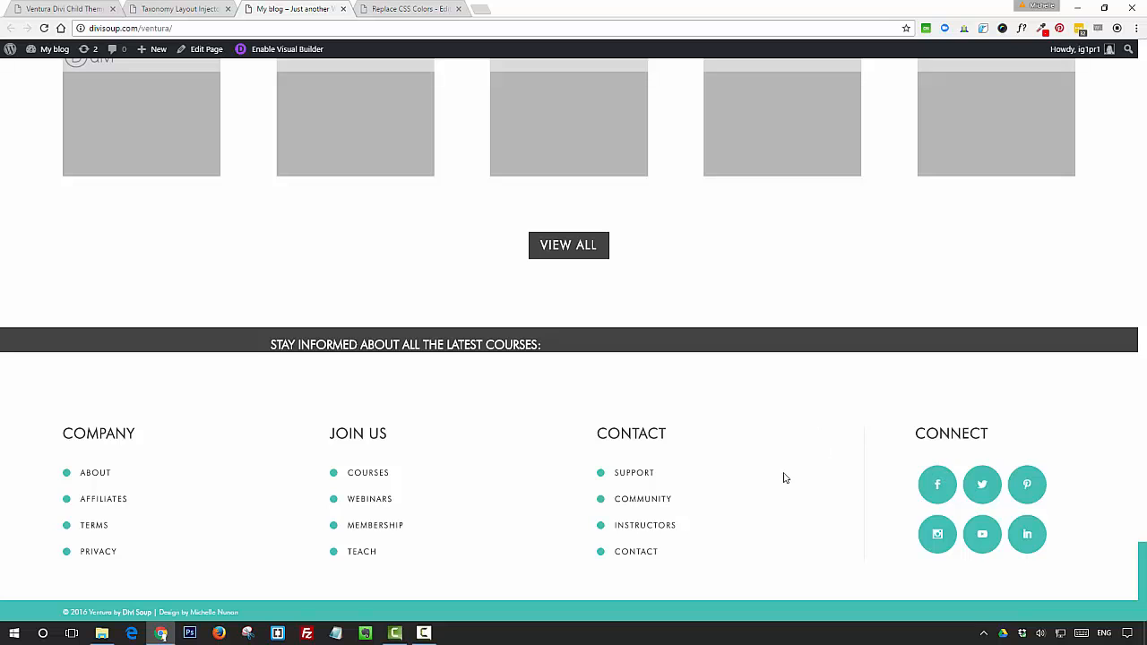
{"action": "scroll", "coordinate": [648, 412], "scroll_direction": "up", "scroll_amount": 20}
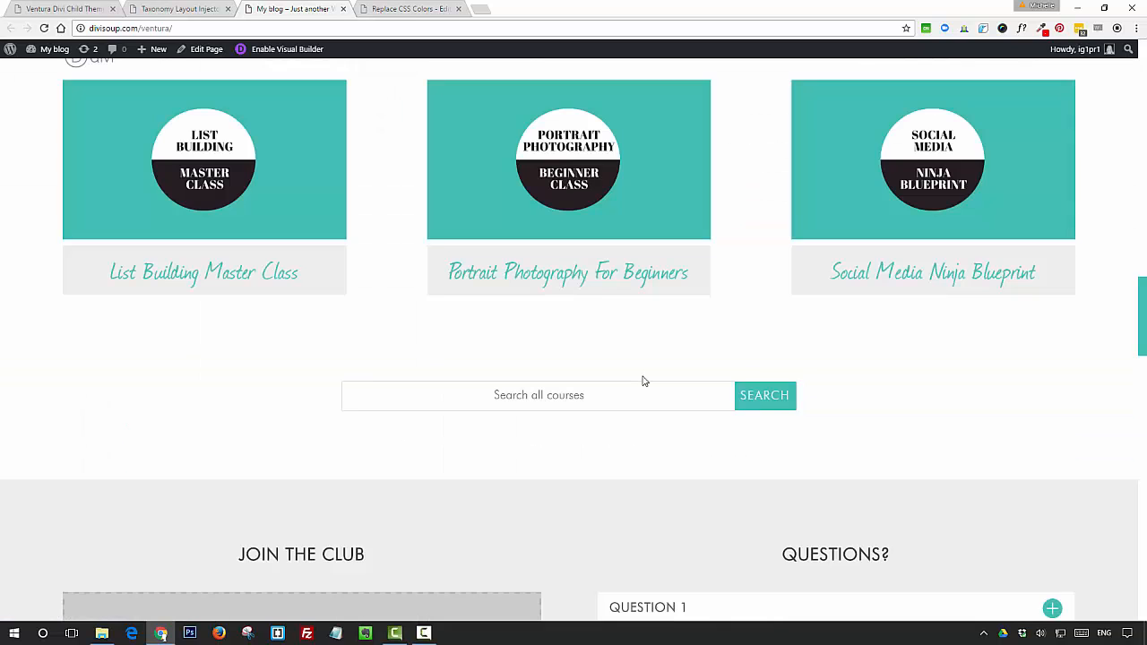
{"action": "scroll", "coordinate": [640, 347], "scroll_direction": "up", "scroll_amount": 2}
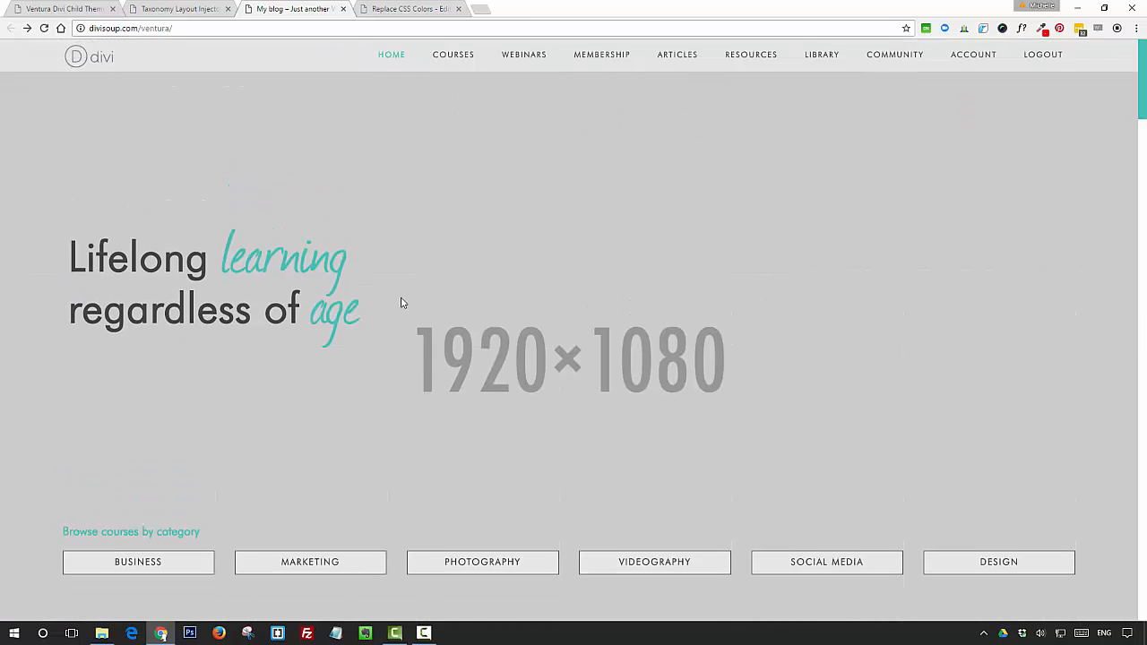
- Open the Marketing course category page on the site and examine its injected layout
{"action": "mouse_move", "coordinate": [445, 60]}
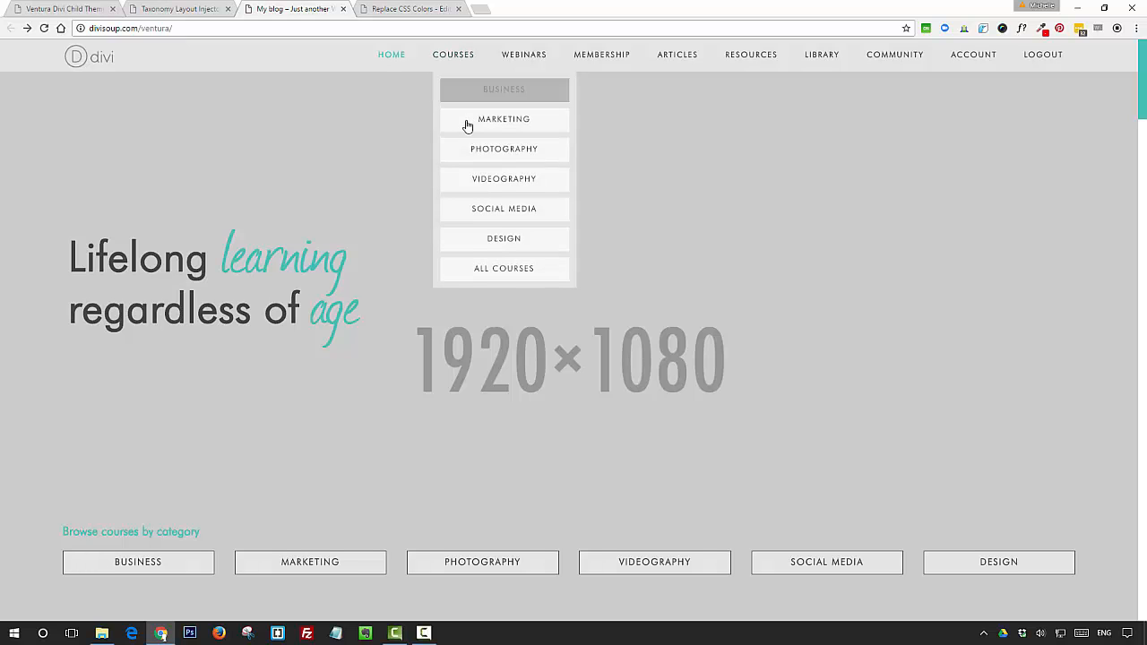
{"action": "left_click", "coordinate": [508, 147]}
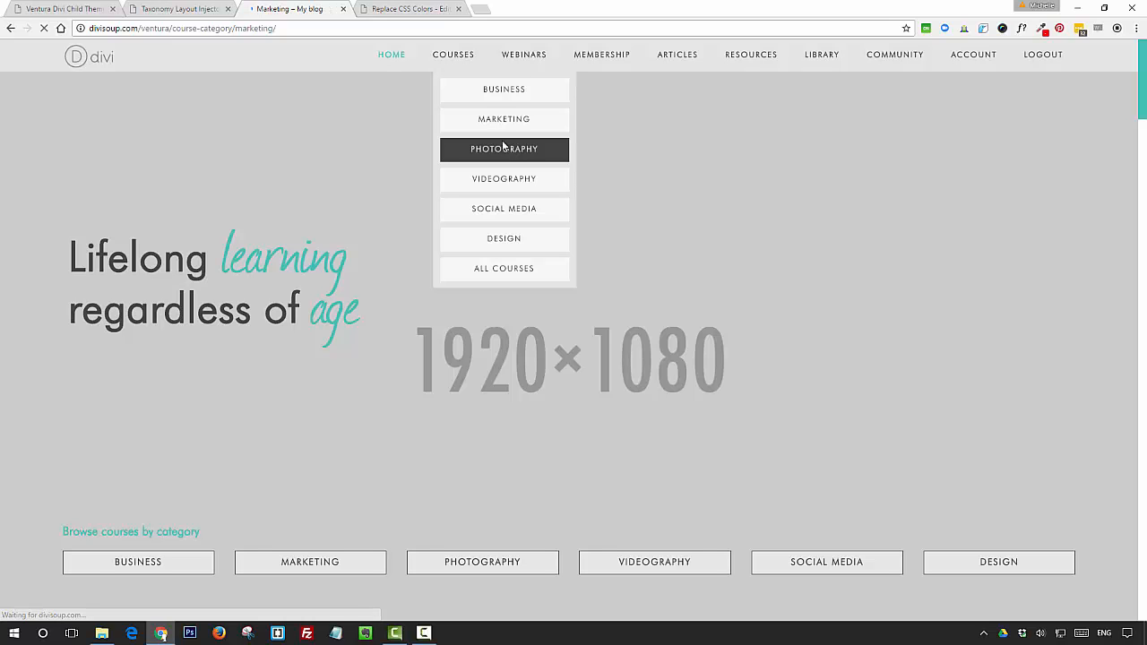
{"action": "scroll", "coordinate": [474, 276], "scroll_direction": "down", "scroll_amount": 4}
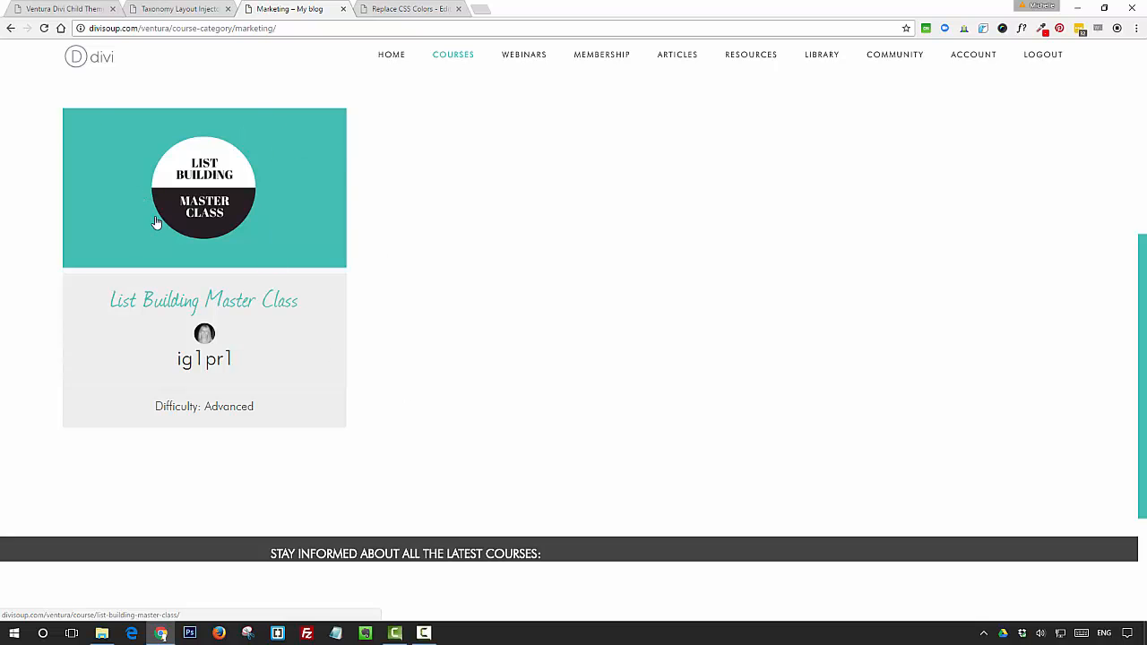
{"action": "scroll", "coordinate": [471, 373], "scroll_direction": "down", "scroll_amount": 2}
{"action": "scroll", "coordinate": [469, 352], "scroll_direction": "up", "scroll_amount": 3}
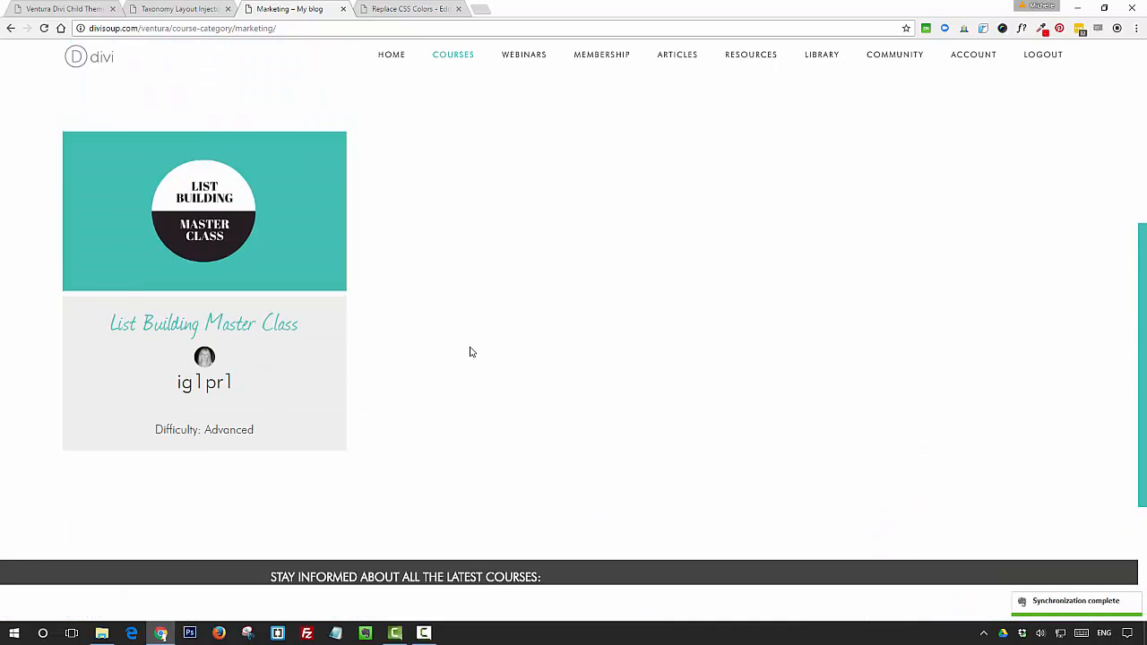
{"action": "scroll", "coordinate": [469, 350], "scroll_direction": "up", "scroll_amount": 4}
- Test the 404 page by loading the nonexistent address "trty" under the site's ventura URL
{"action": "left_click_drag", "start_coordinate": [172, 28], "coordinate": [310, 34]}
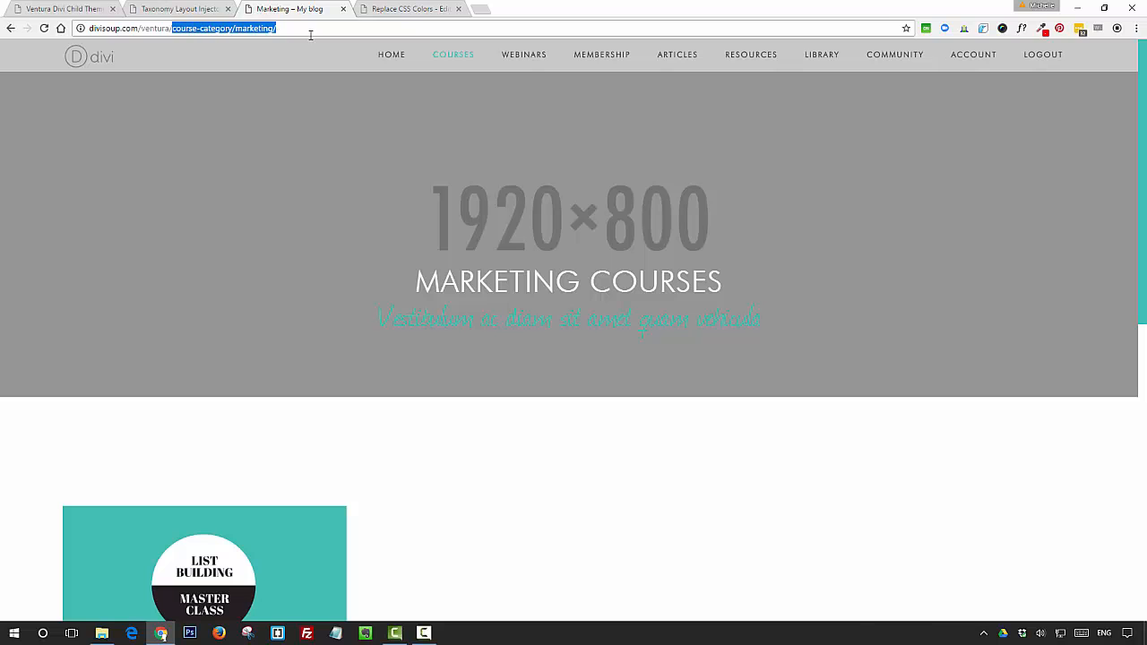
{"action": "type", "text": "trty"}
{"action": "key", "text": "Return"}
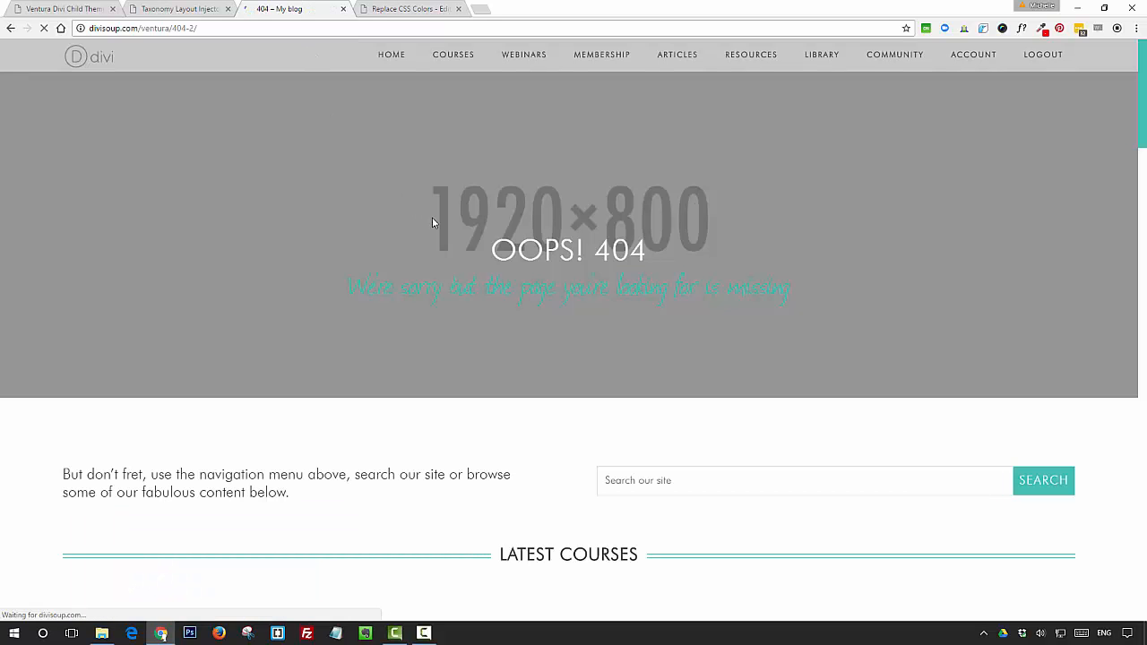
- Examine the custom 404 page's content from the search section down to the library section
{"action": "scroll", "coordinate": [530, 323], "scroll_direction": "down", "scroll_amount": 1}
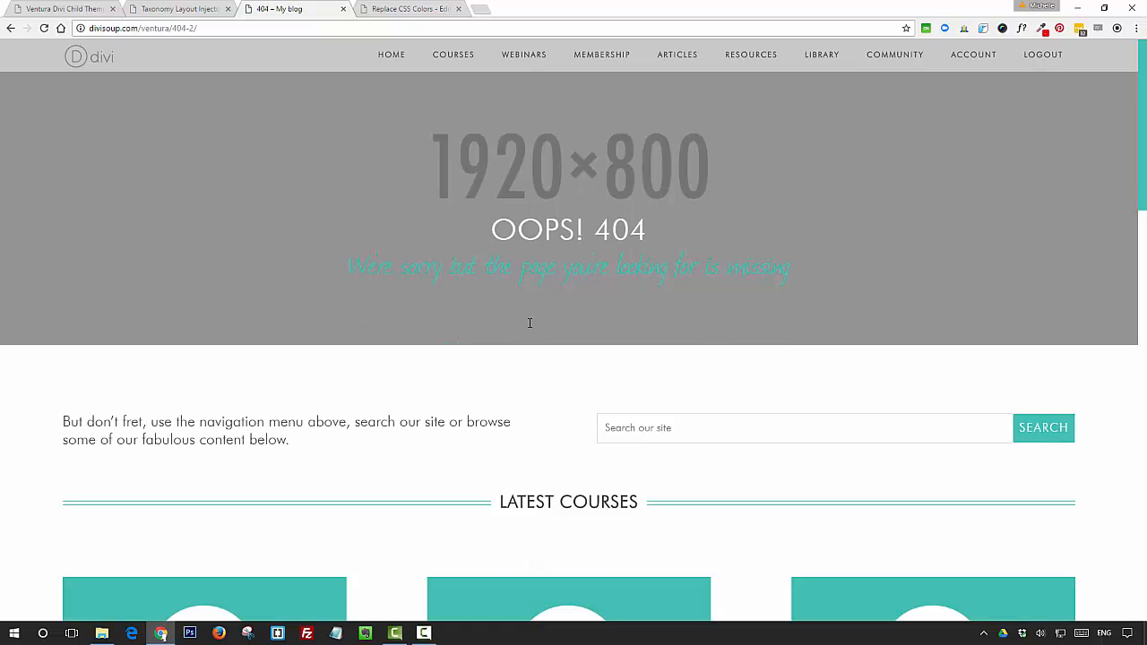
{"action": "scroll", "coordinate": [530, 322], "scroll_direction": "down", "scroll_amount": 10}
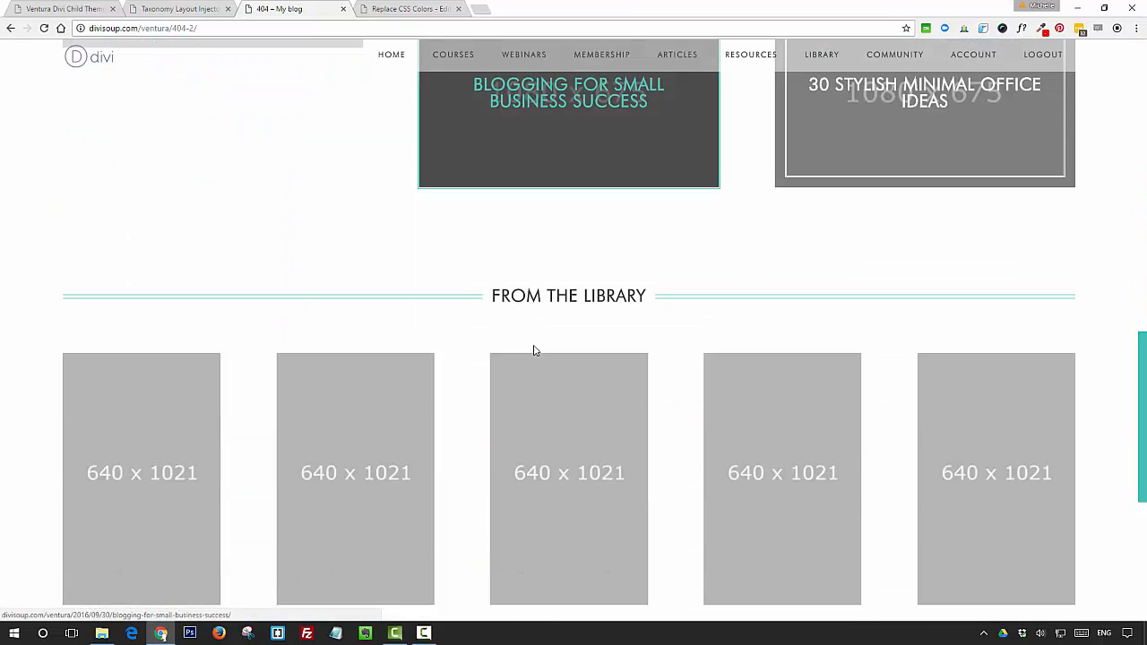
{"action": "scroll", "coordinate": [533, 349], "scroll_direction": "up", "scroll_amount": 10}
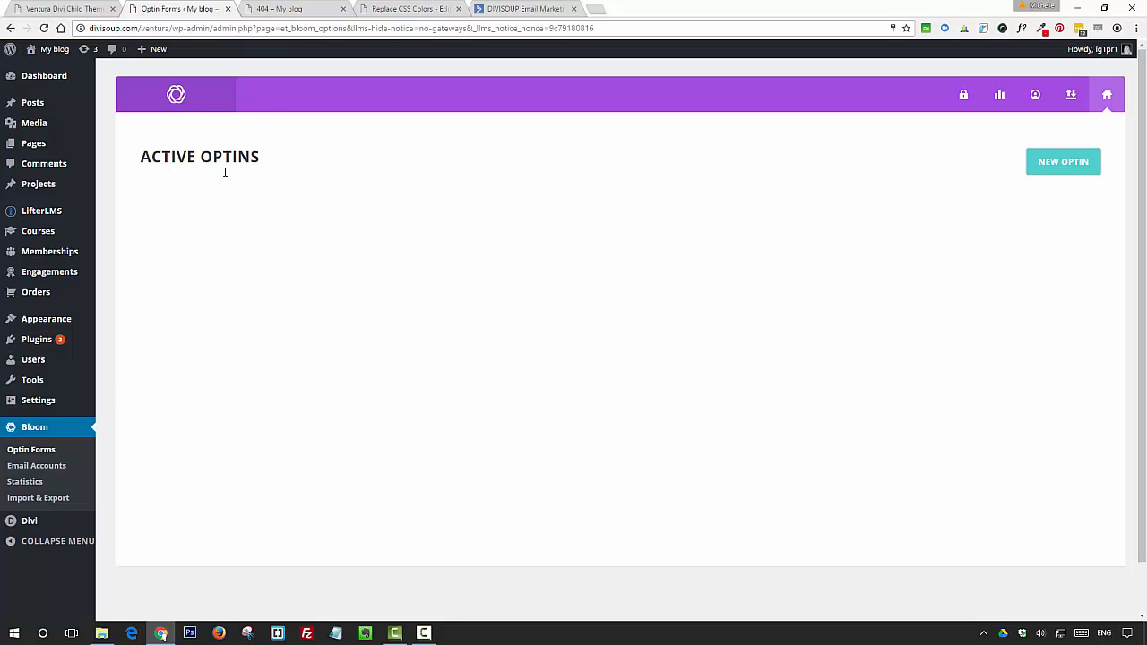
- Import the Bloom settings from the file ventura-bloom-settings.json in the Demo Content folder
{"action": "left_click", "coordinate": [39, 500]}
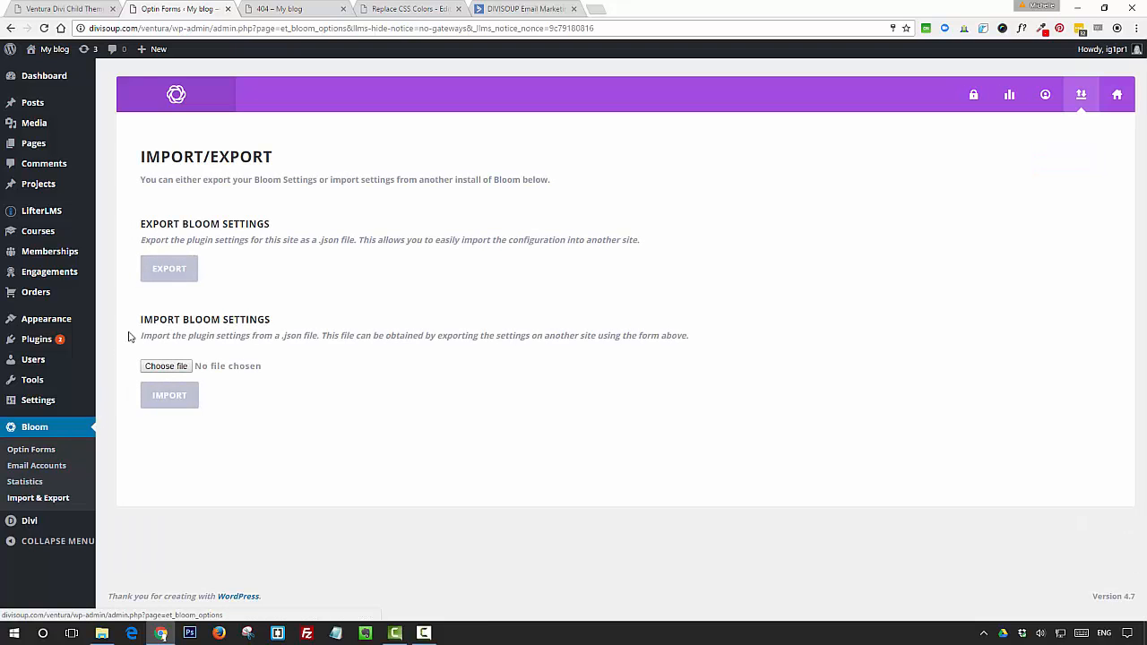
{"action": "left_click", "coordinate": [165, 366]}
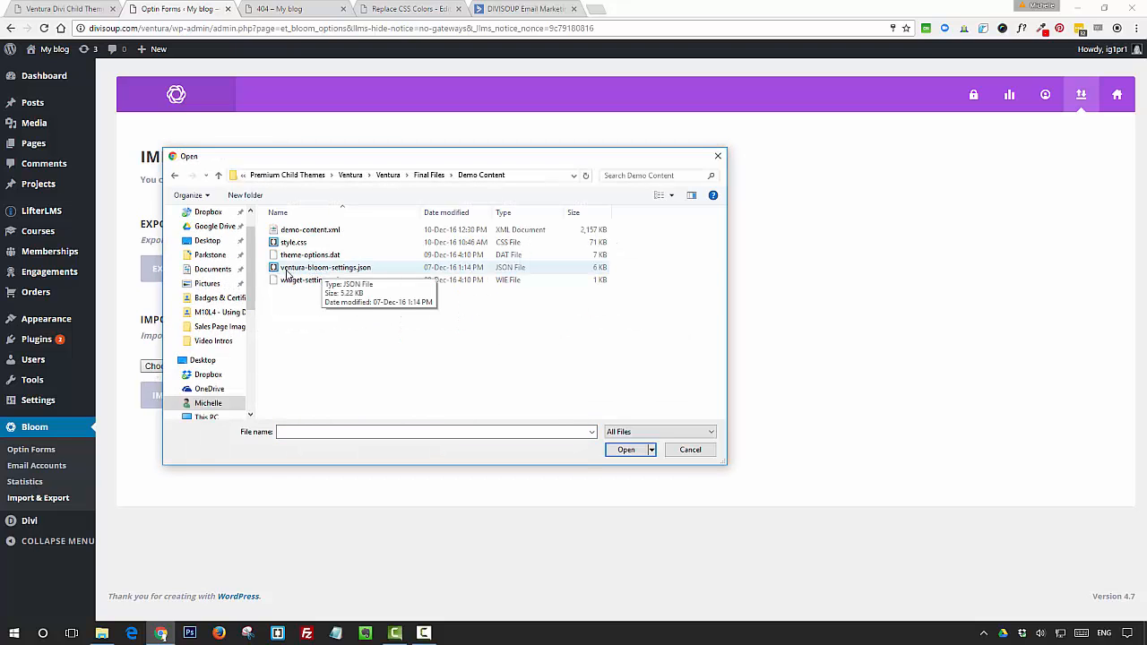
{"action": "left_click", "coordinate": [375, 268]}
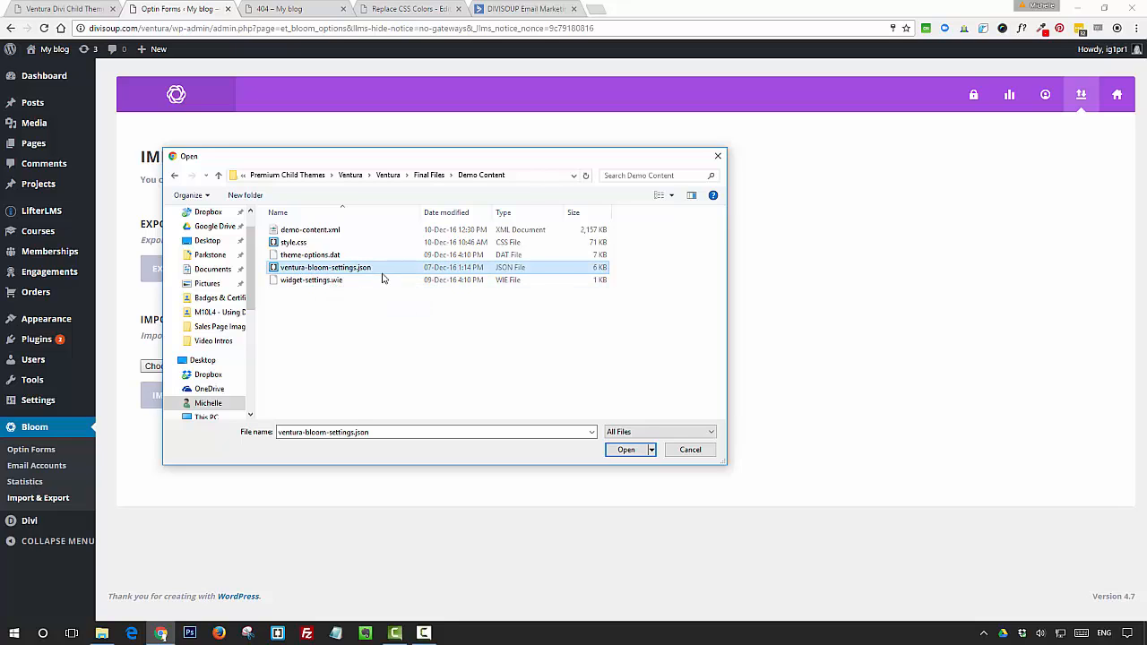
{"action": "left_click", "coordinate": [626, 449]}
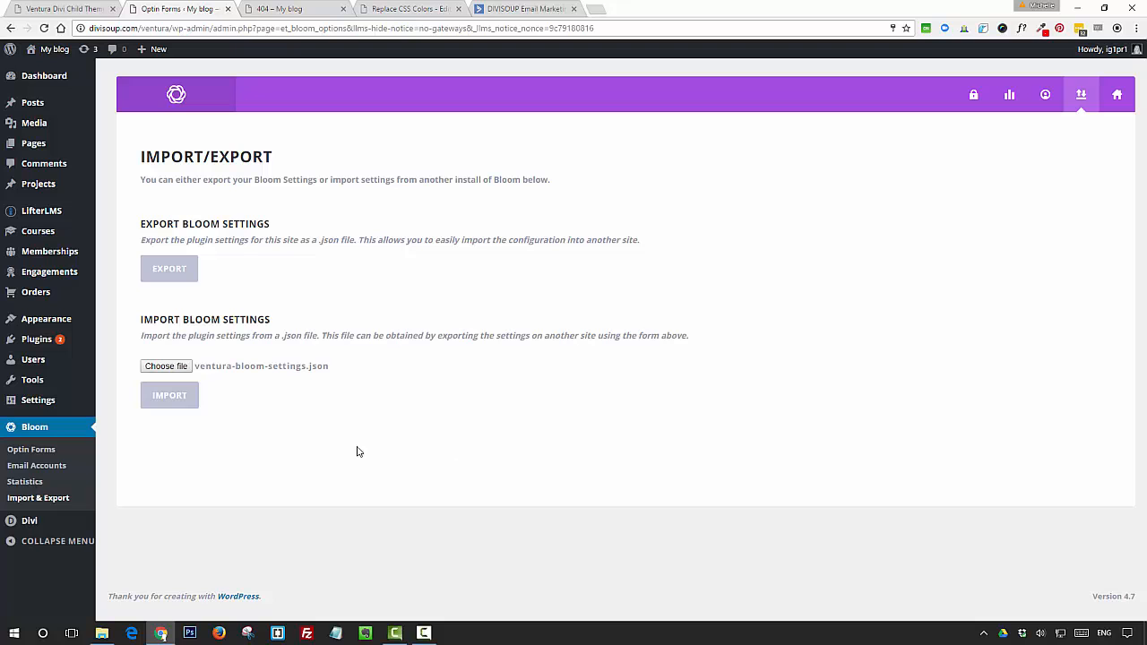
{"action": "left_click", "coordinate": [177, 403]}
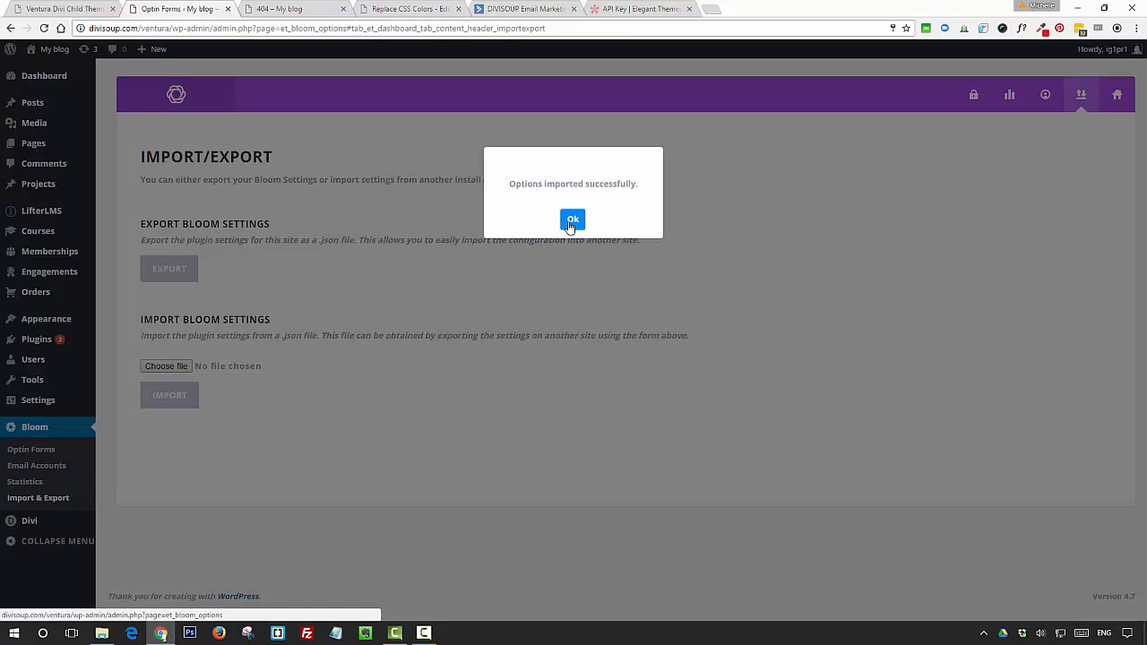
{"action": "left_click", "coordinate": [571, 220]}
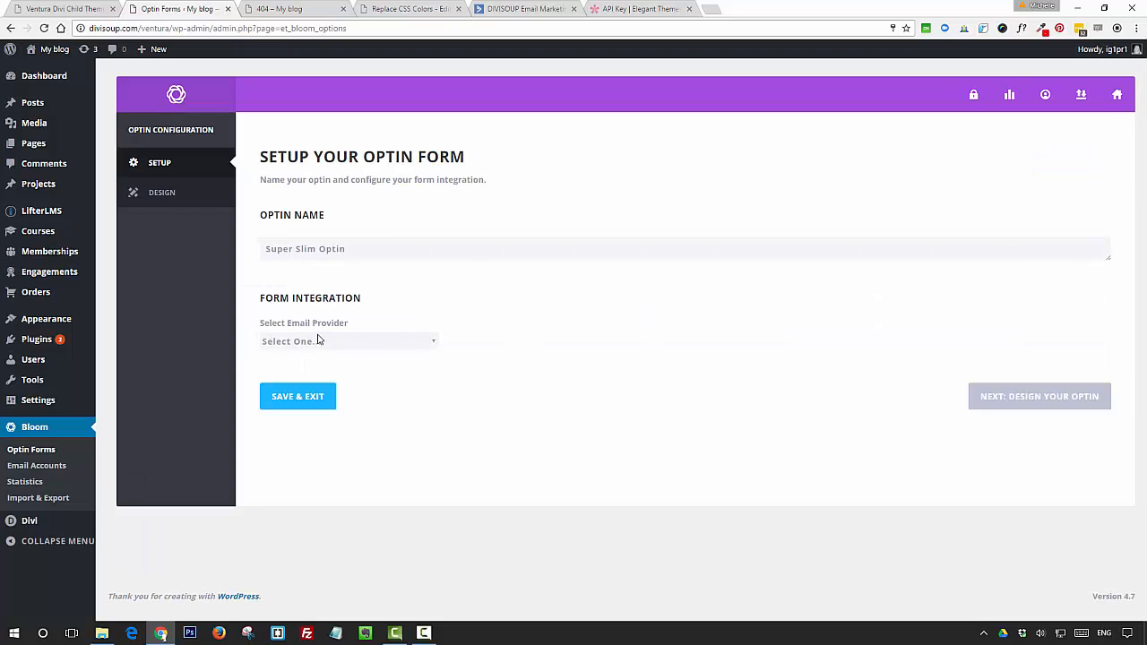
- Review the email providers offered for the Super Slim Optin and activate the three imported Bloom optins
{"action": "left_click", "coordinate": [317, 345]}
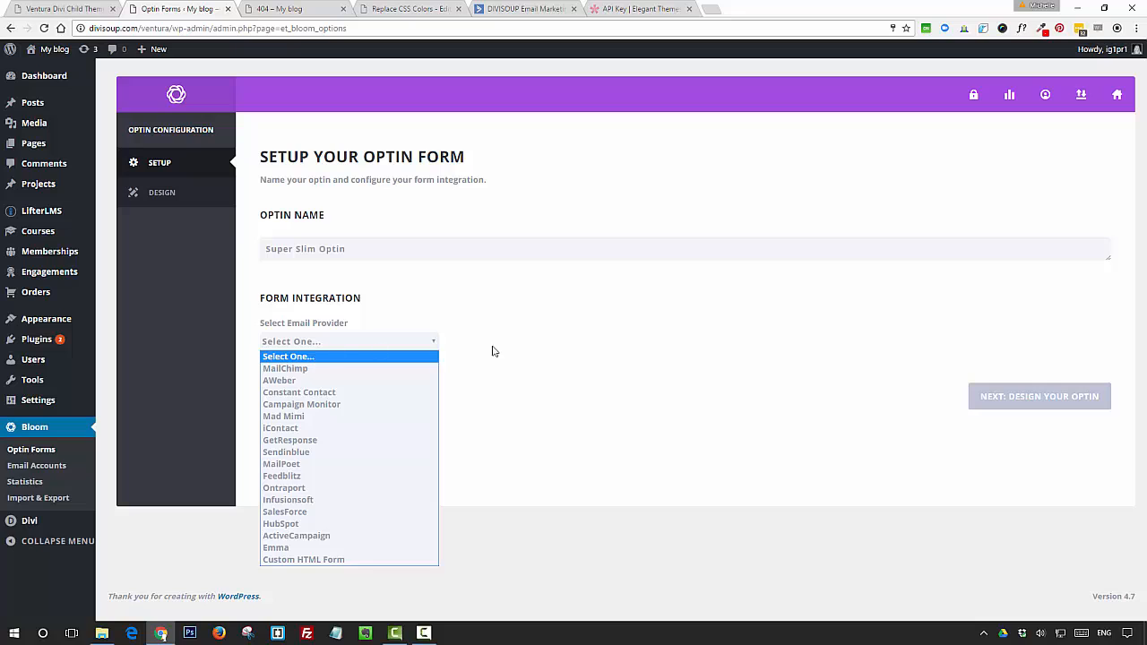
{"action": "left_click", "coordinate": [525, 349]}
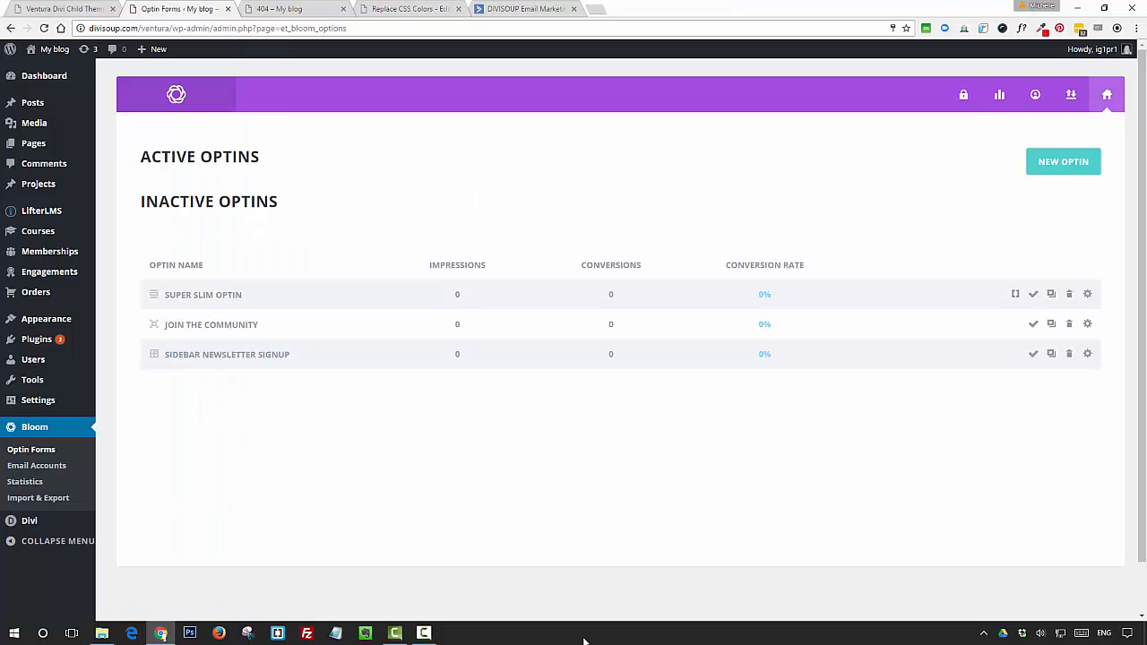
{"action": "left_click", "coordinate": [1032, 294]}
{"action": "left_click", "coordinate": [1032, 325]}
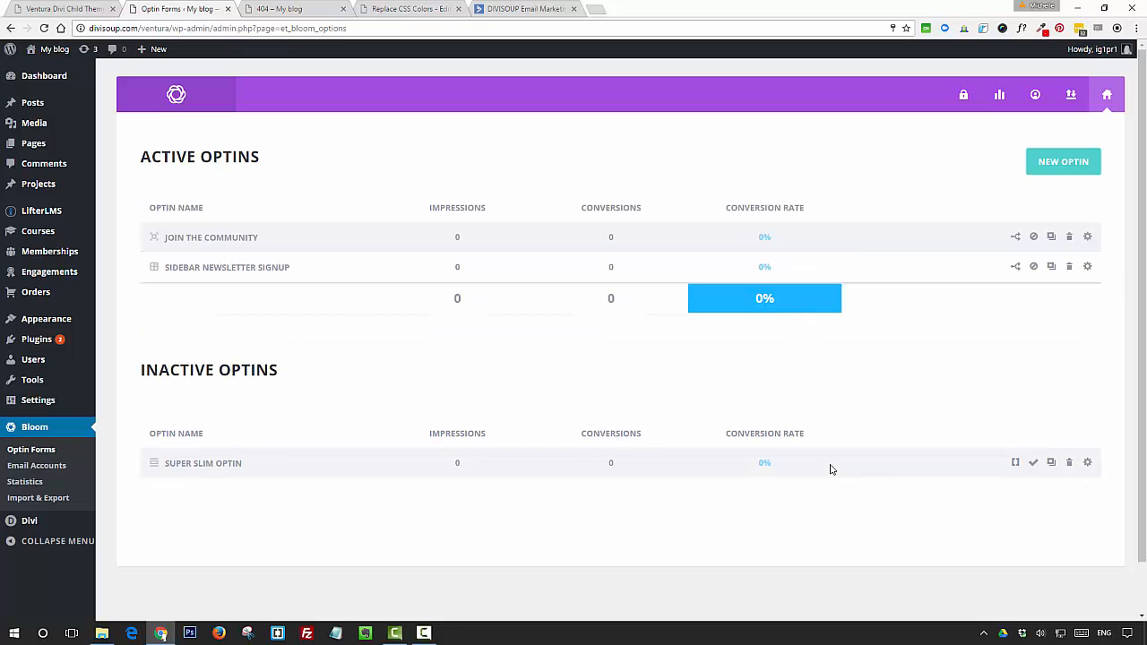
- Reload the 404 page on the front end and check the signup form in the footer bar
{"action": "left_click", "coordinate": [295, 7]}
{"action": "right_click", "coordinate": [590, 276]}
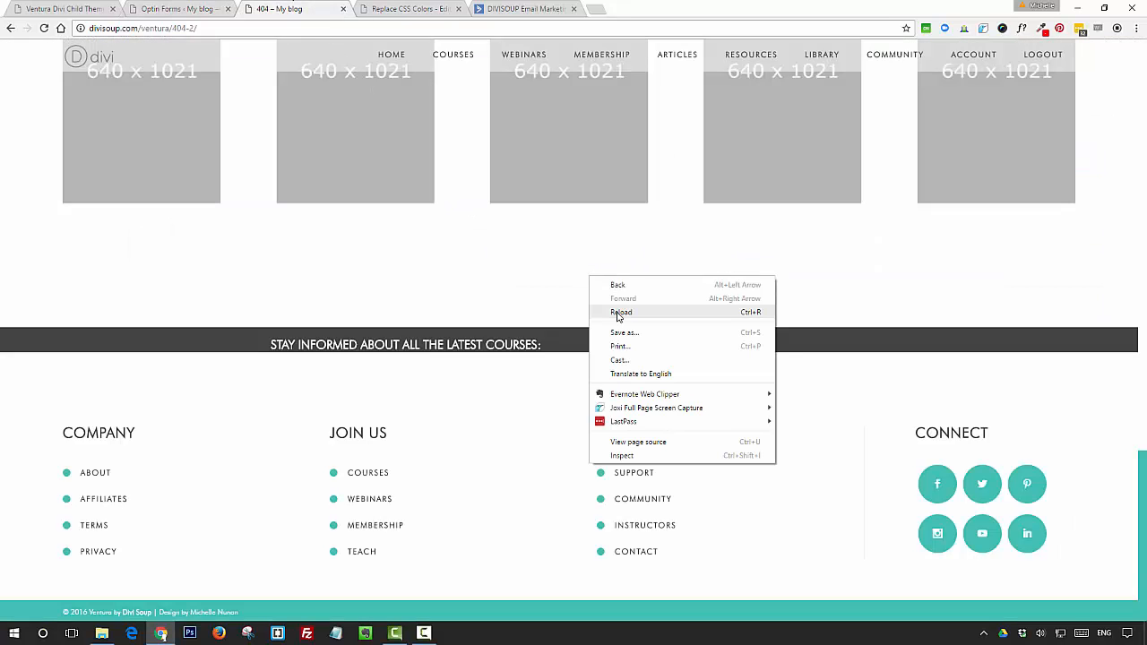
{"action": "left_click", "coordinate": [618, 313]}
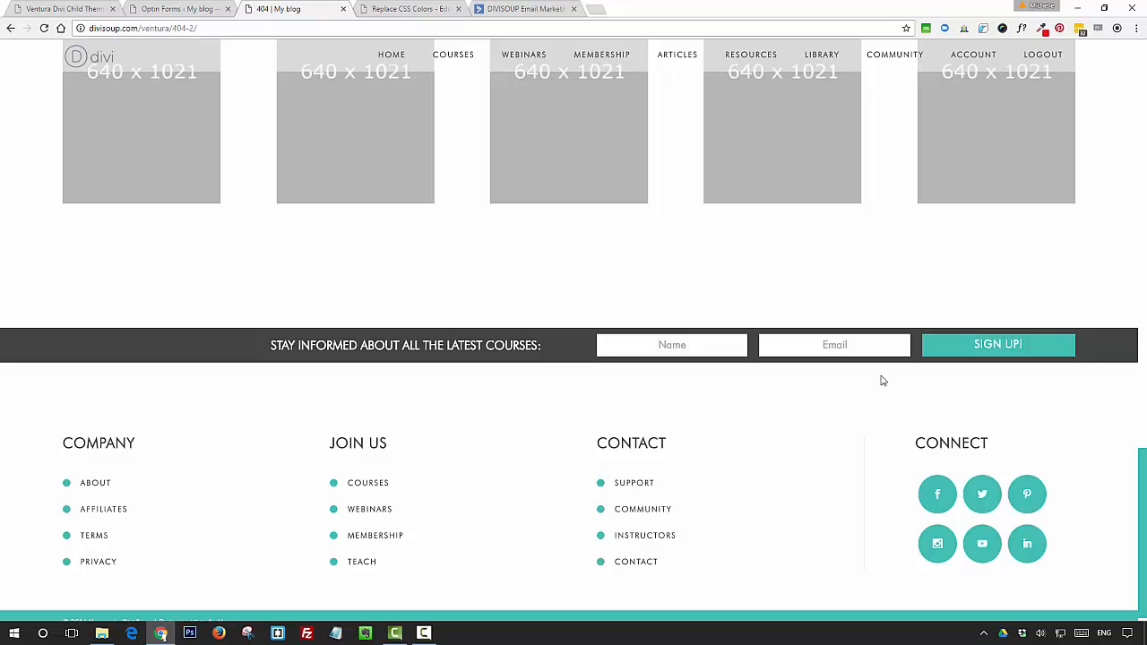
- View the shortcode of the Super Slim Optin in Bloom's active optins
{"action": "left_click", "coordinate": [165, 8]}
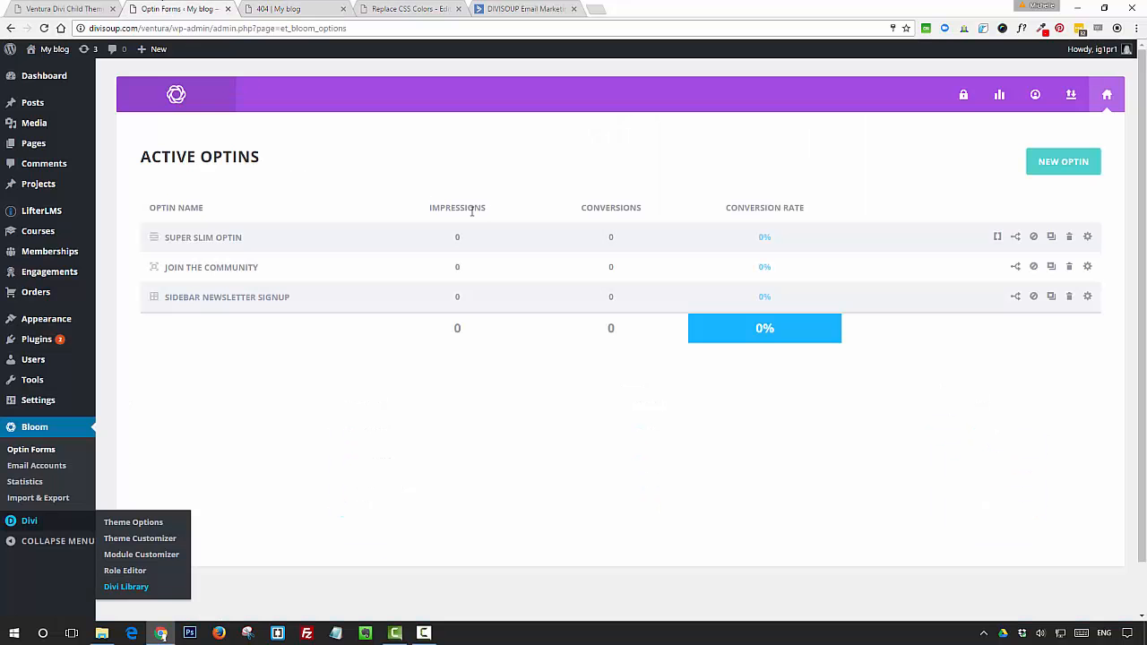
{"action": "left_click", "coordinate": [997, 236]}
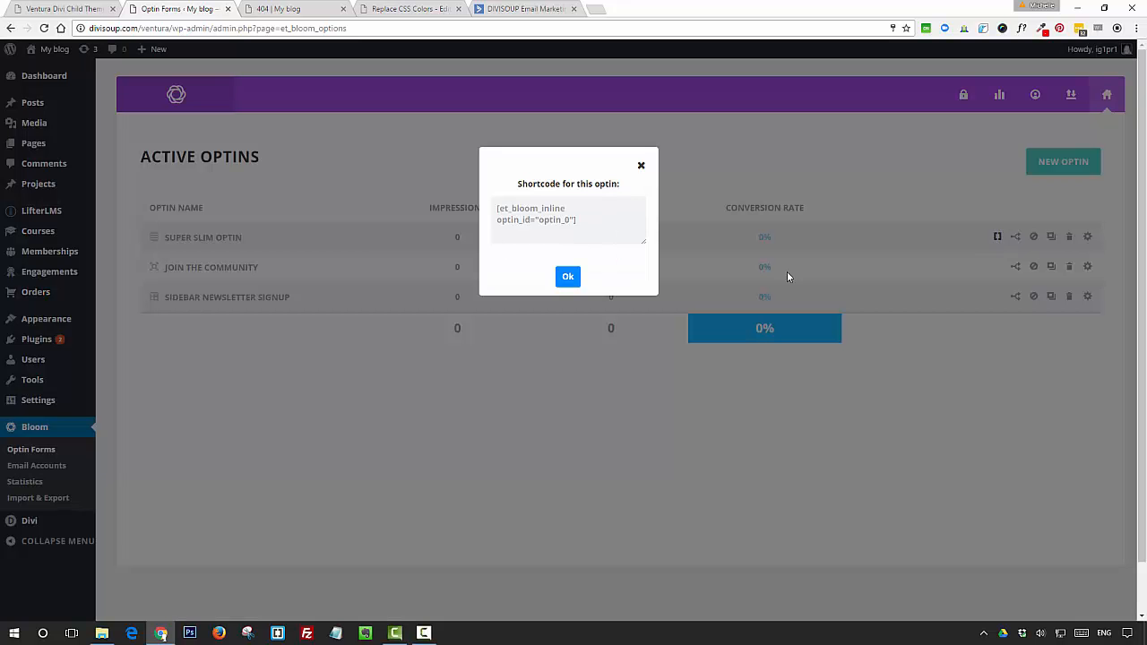
{"action": "left_click", "coordinate": [567, 278]}
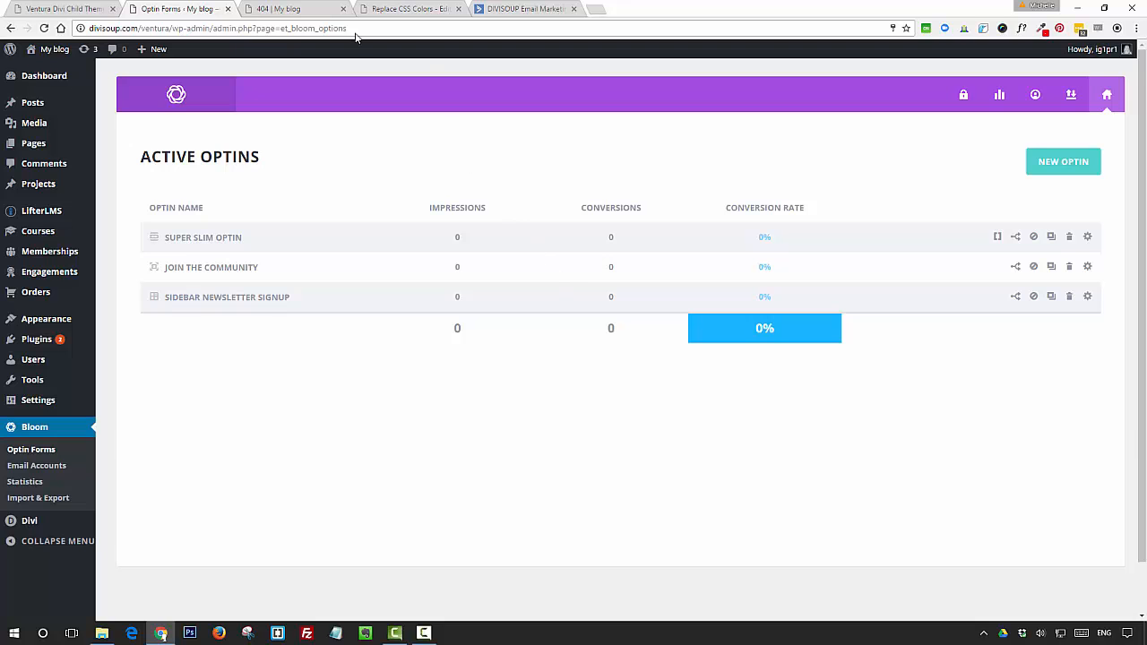
- Open the site's Community page and test the signup popup triggered by Get Instant Access
{"action": "left_click", "coordinate": [296, 8]}
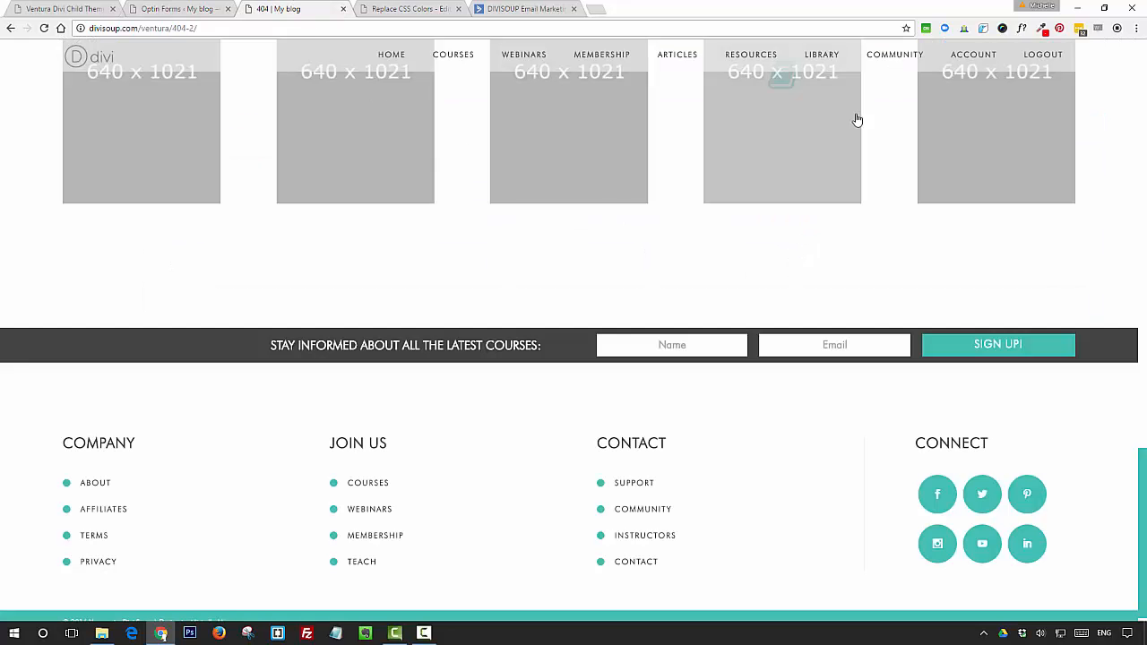
{"action": "left_click", "coordinate": [876, 59]}
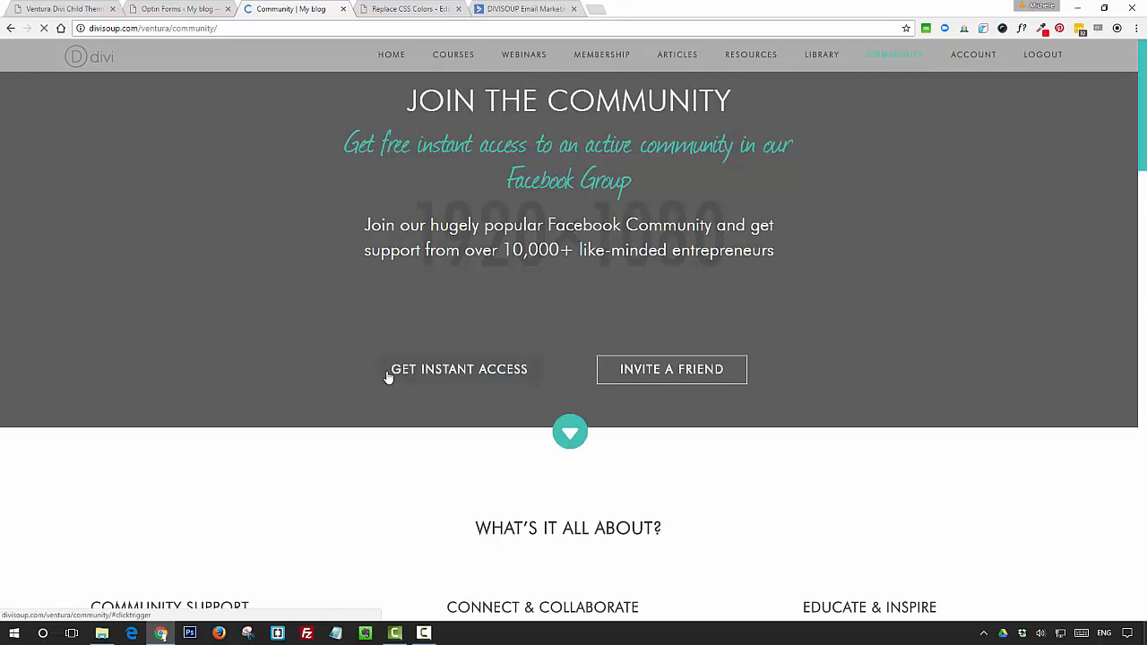
{"action": "left_click", "coordinate": [458, 370]}
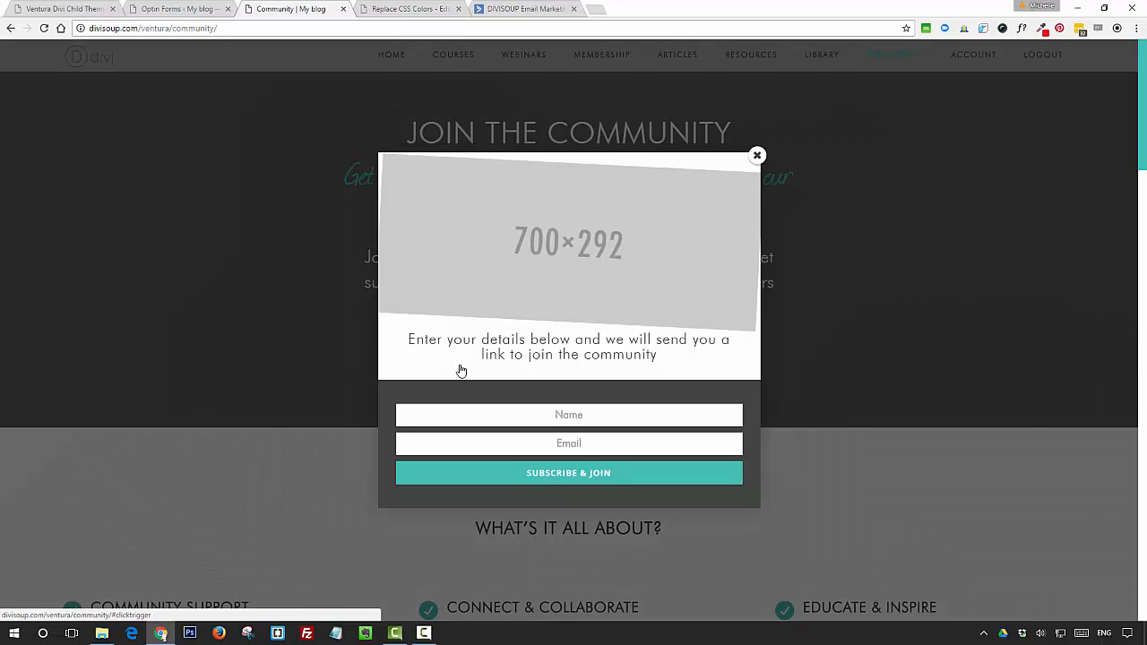
{"action": "left_click", "coordinate": [756, 157]}
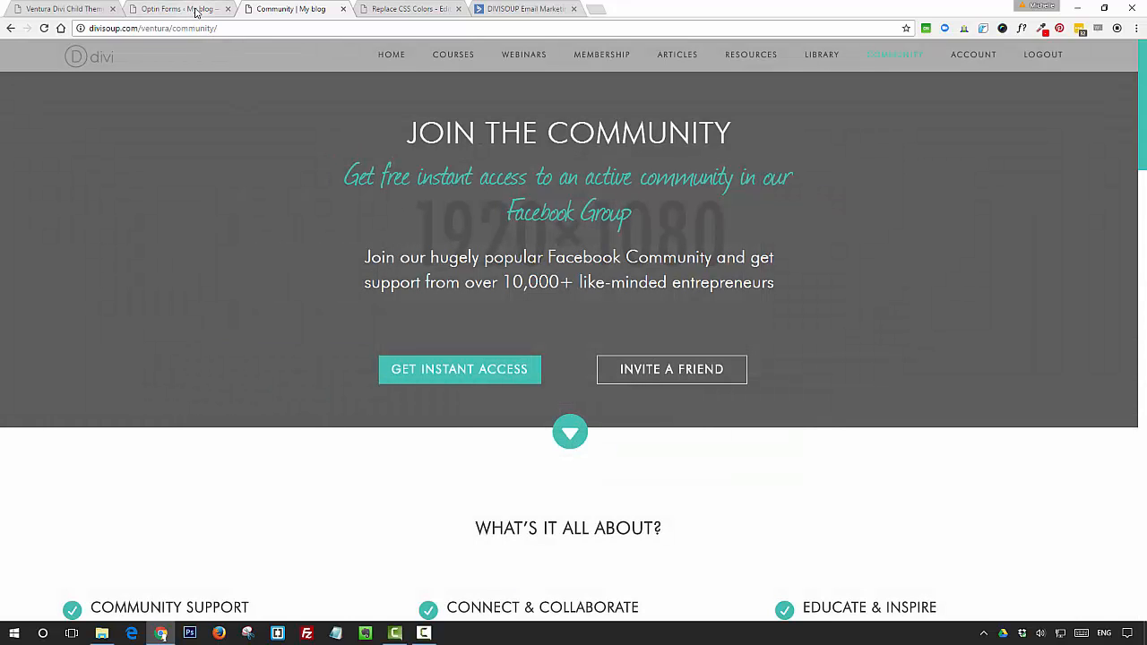
- Add a Bloom widget to the Sidebar widget area directly below the Search widget
{"action": "left_click", "coordinate": [197, 10]}
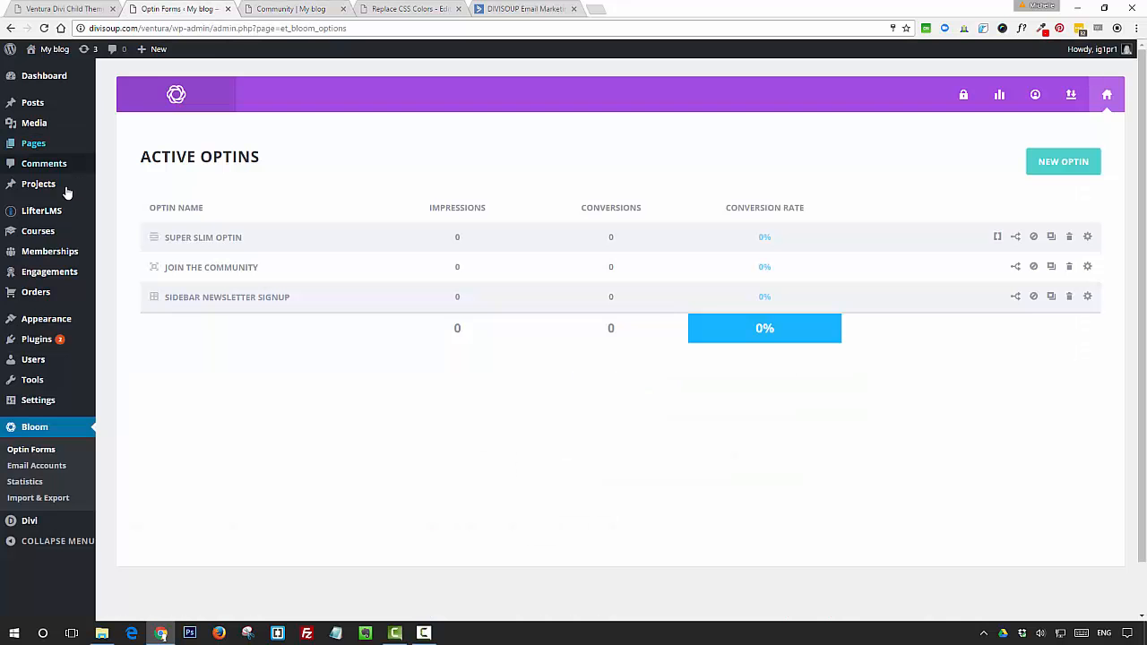
{"action": "mouse_move", "coordinate": [46, 324]}
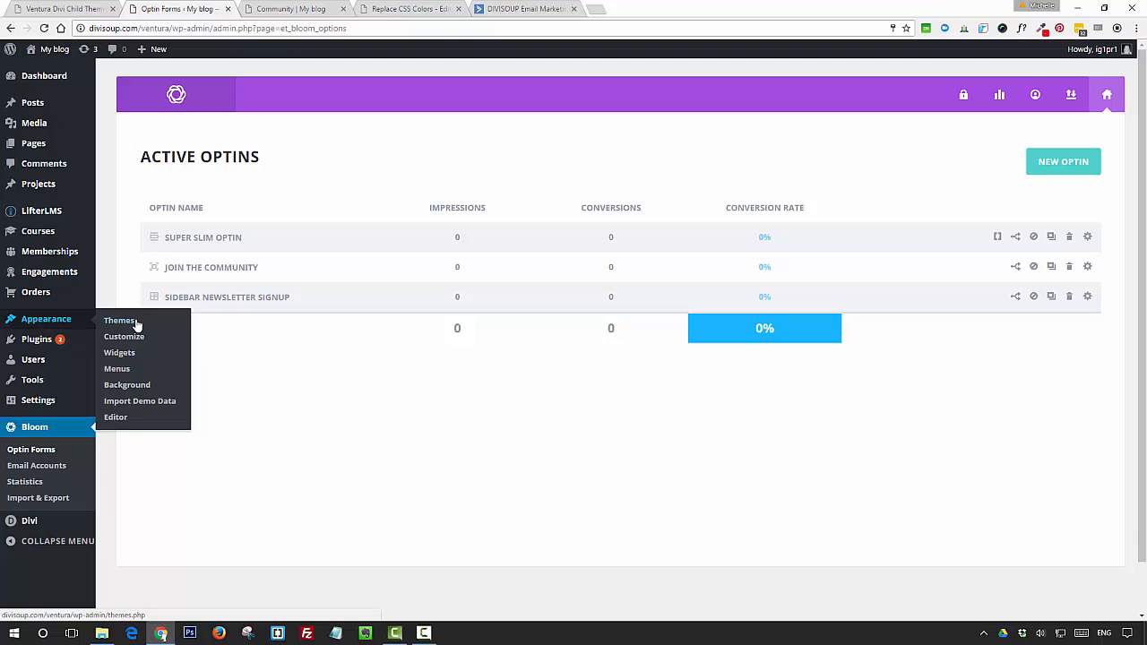
{"action": "left_click", "coordinate": [126, 354]}
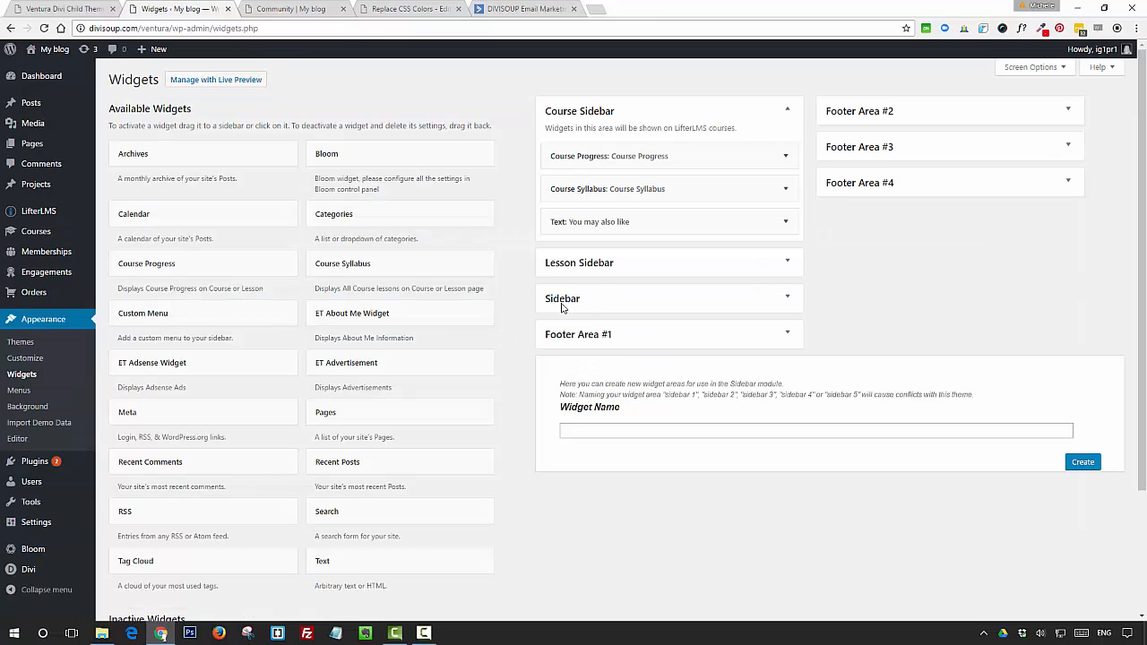
{"action": "left_click", "coordinate": [579, 302]}
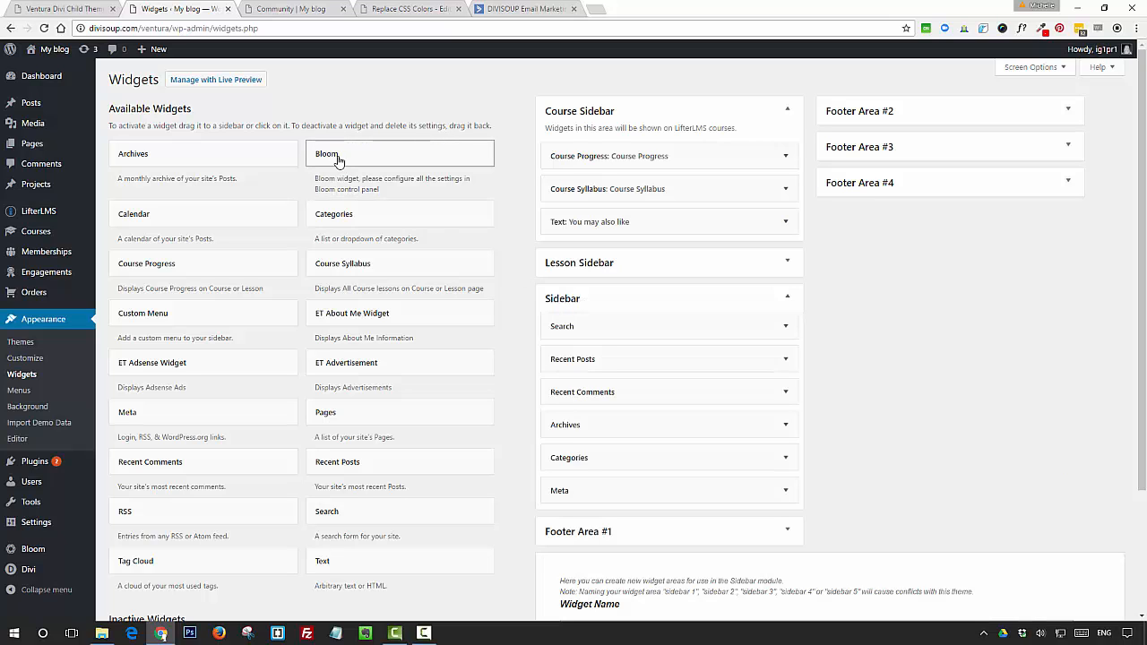
{"action": "left_click_drag", "start_coordinate": [336, 157], "coordinate": [621, 357]}
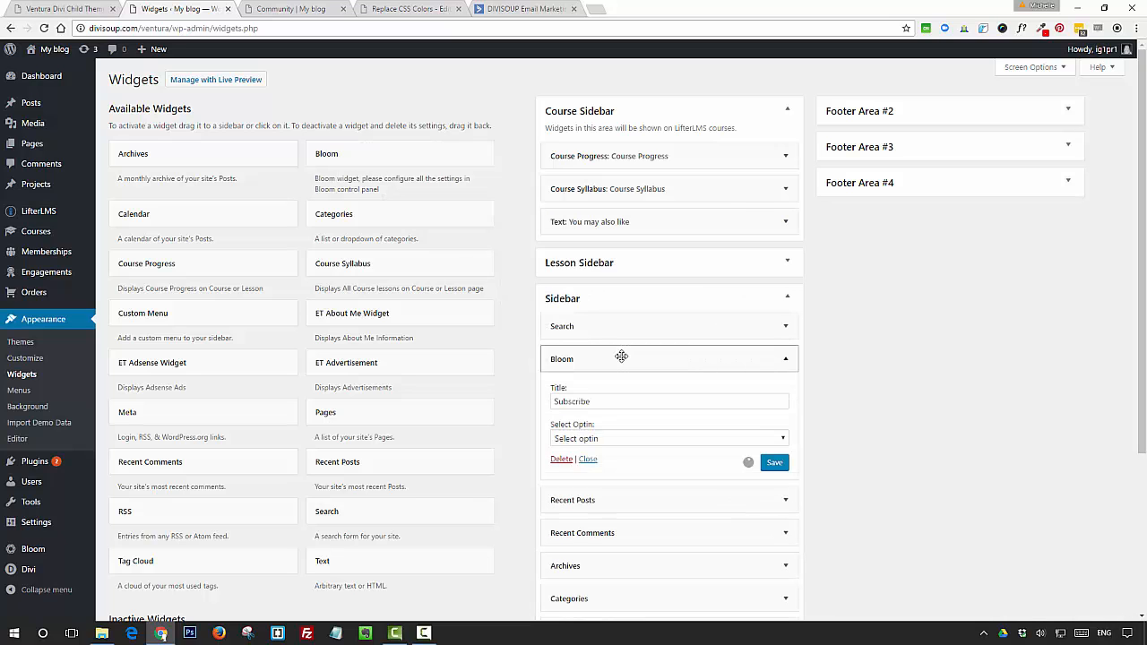
- Clear the Bloom widget's title, assign the Sidebar Newsletter Signup optin to it and save the widget
{"action": "left_click_drag", "start_coordinate": [602, 401], "coordinate": [530, 414]}
{"action": "key", "text": "BackSpace"}
{"action": "left_click", "coordinate": [587, 441]}
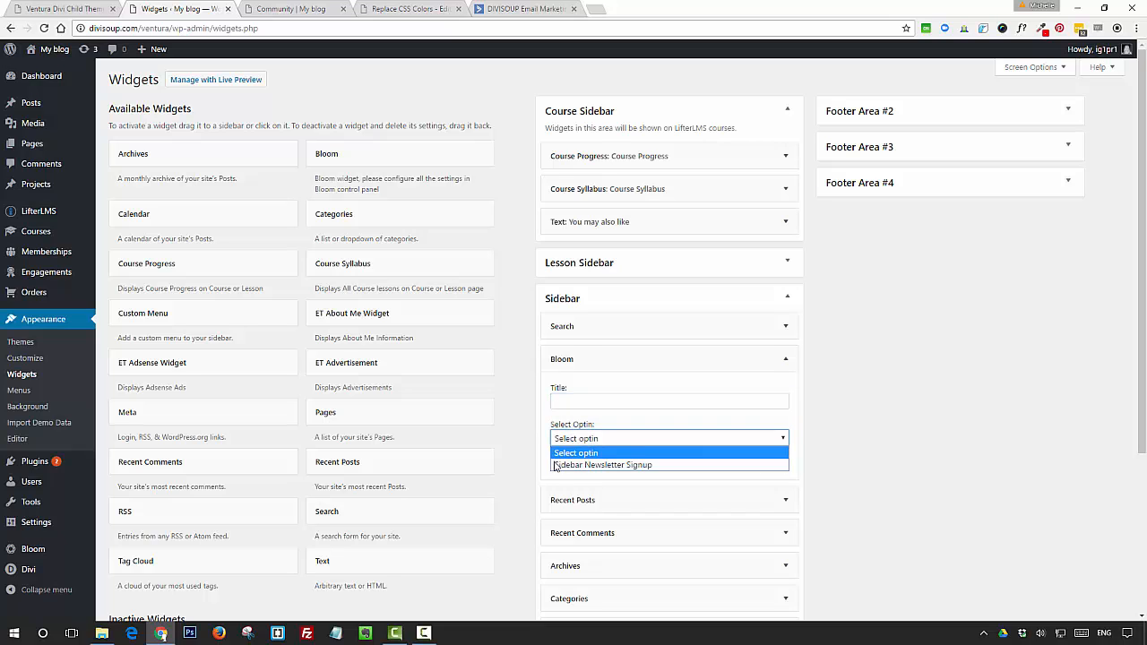
{"action": "left_click", "coordinate": [615, 470]}
{"action": "left_click", "coordinate": [773, 465]}
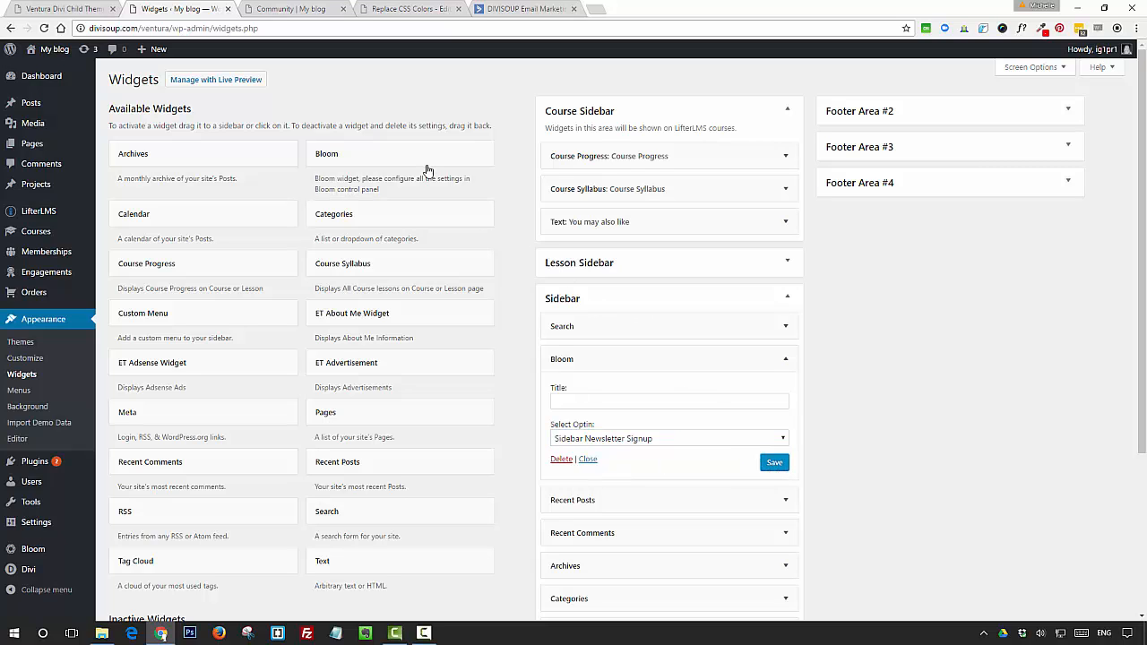
- Open the site's Articles page and check the newsletter signup form in the sidebar
{"action": "left_click", "coordinate": [282, 8]}
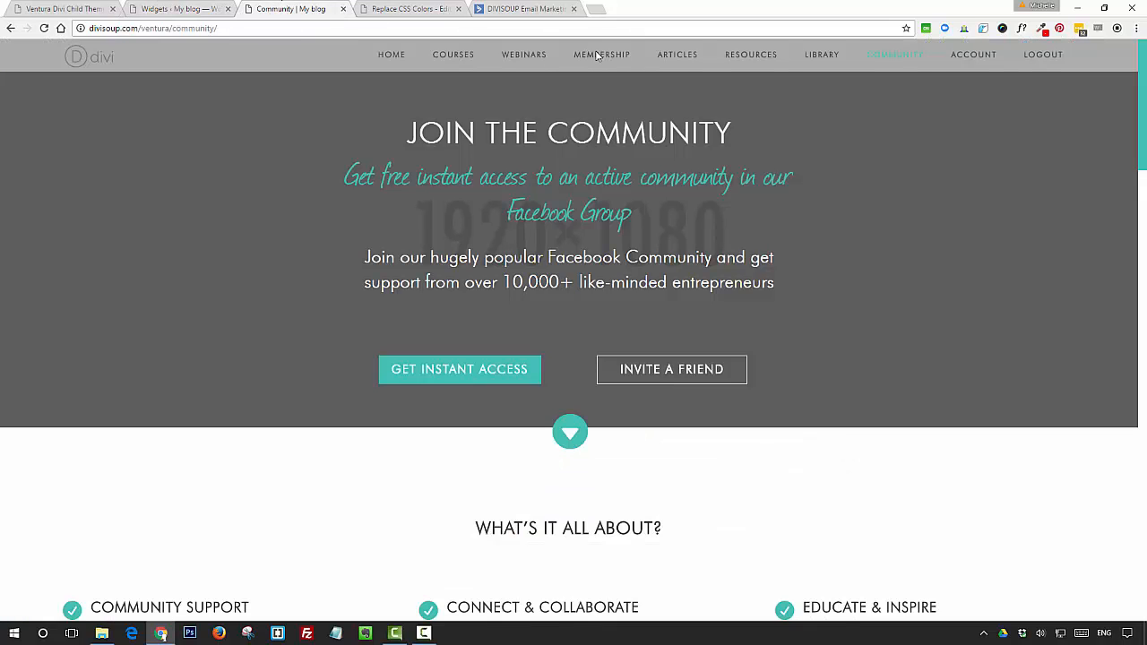
{"action": "left_click", "coordinate": [678, 54]}
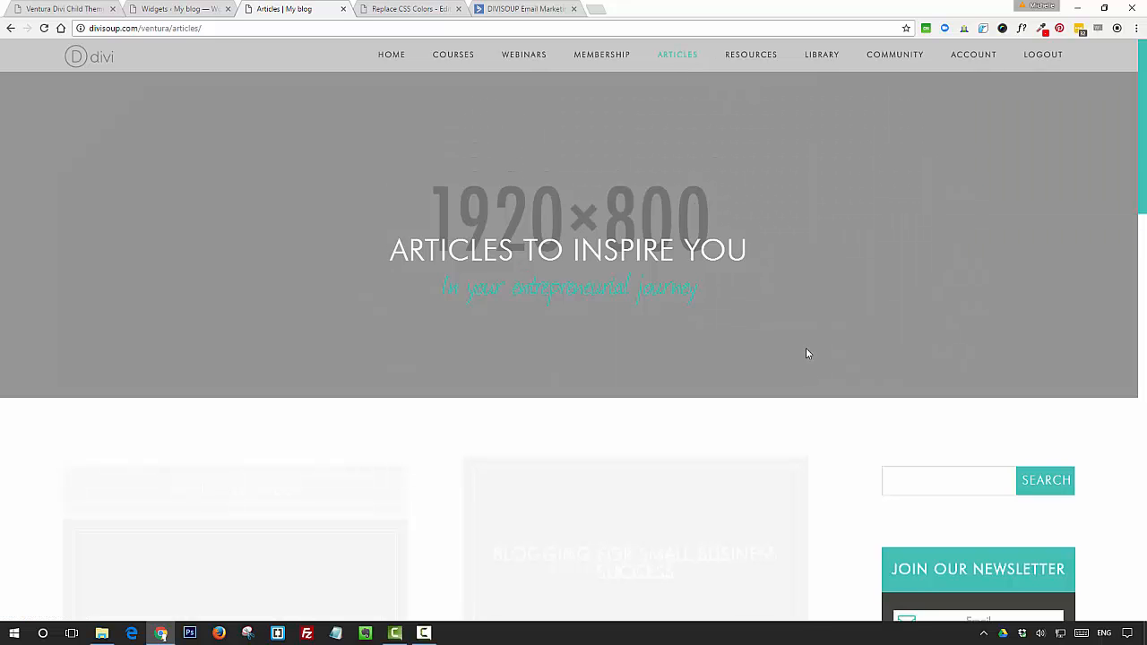
{"action": "scroll", "coordinate": [806, 348], "scroll_direction": "down", "scroll_amount": 2}
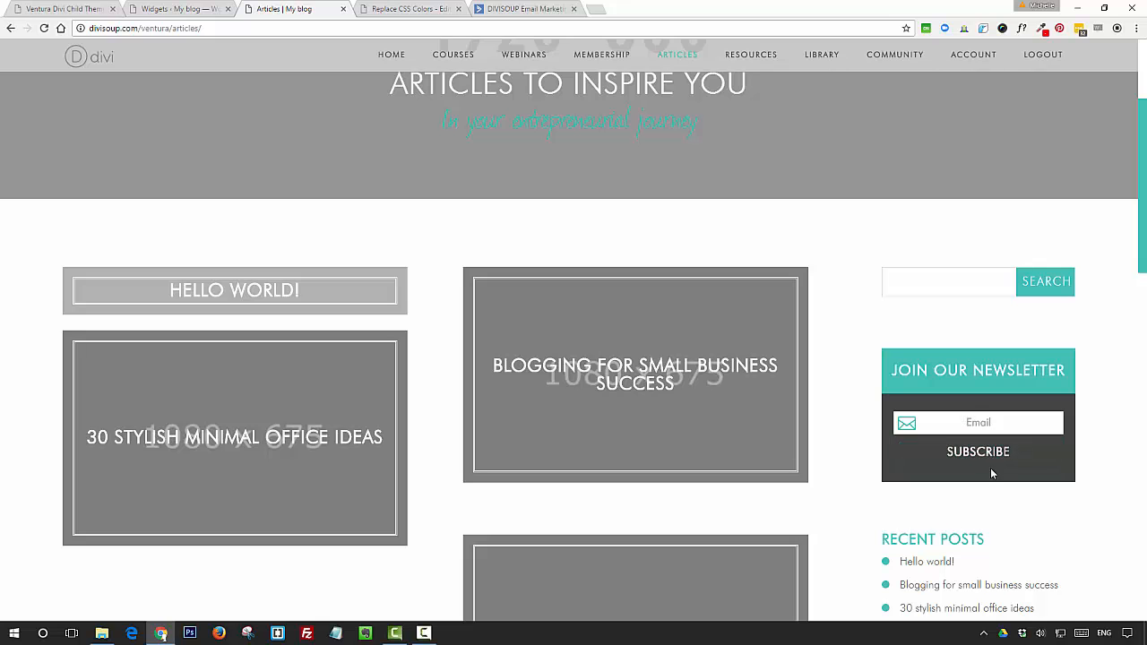
{"action": "scroll", "coordinate": [848, 358], "scroll_direction": "up", "scroll_amount": 2}
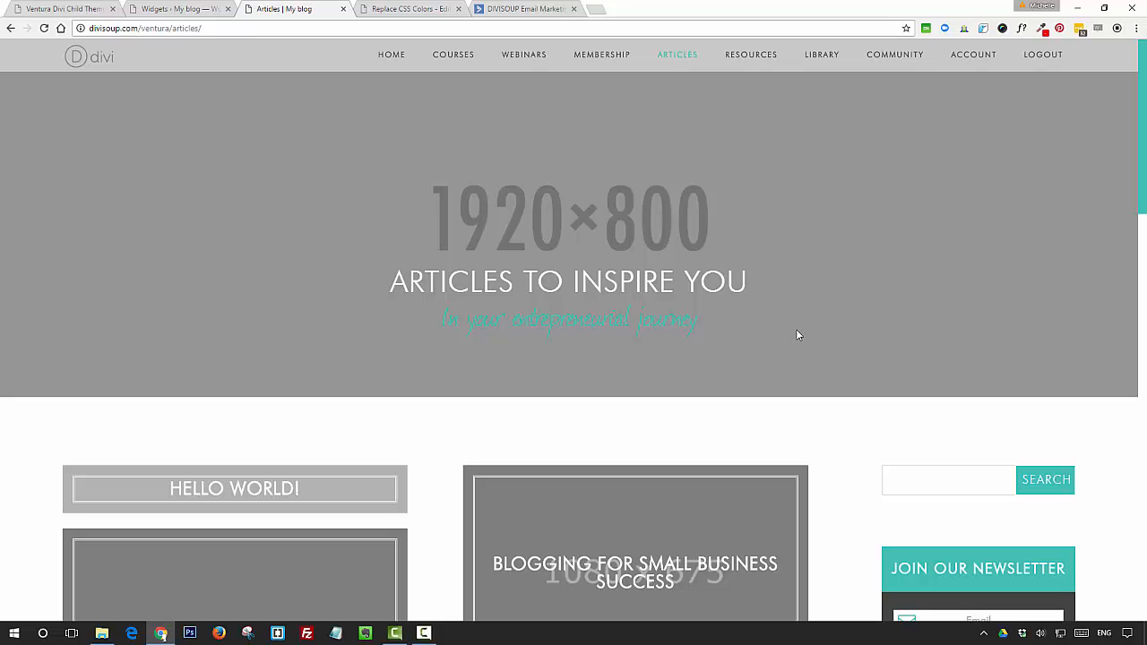
- Switch to the Replace CSS Colors site and load the local style.css file from the Demo Content folder
{"action": "left_click", "coordinate": [400, 9]}
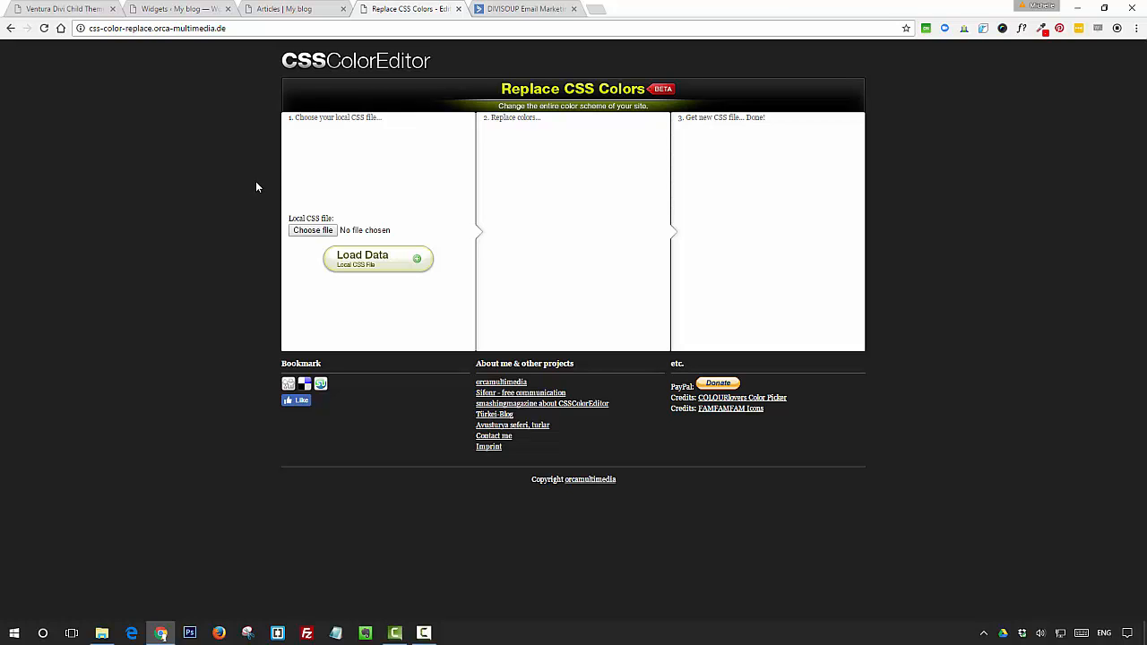
{"action": "left_click", "coordinate": [323, 233]}
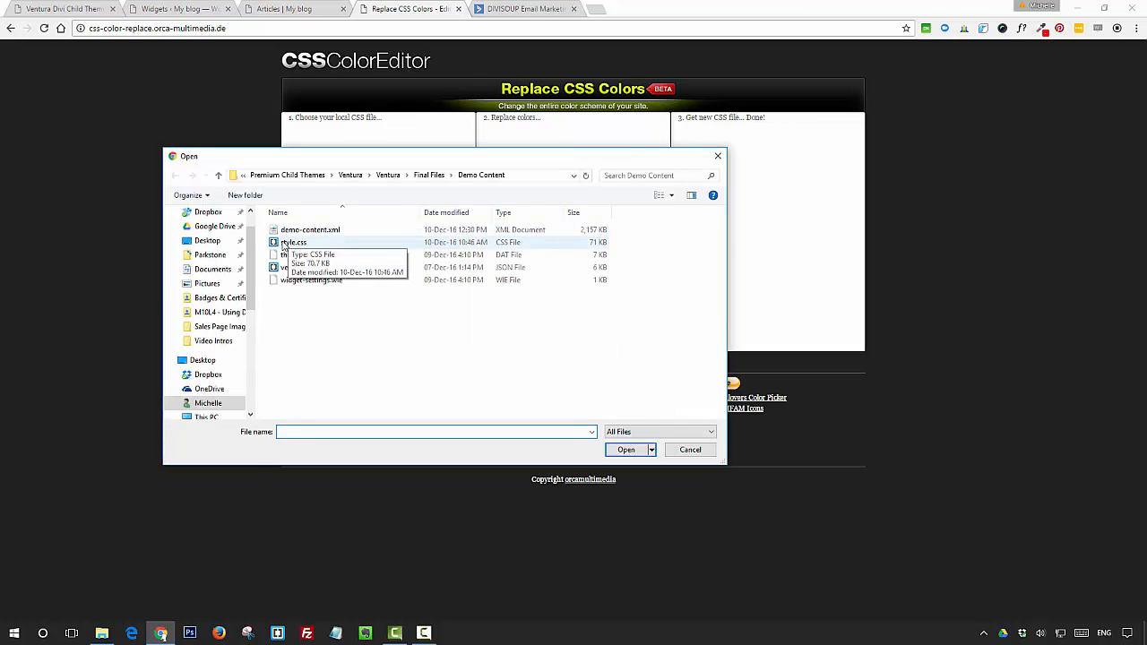
{"action": "left_click", "coordinate": [283, 245]}
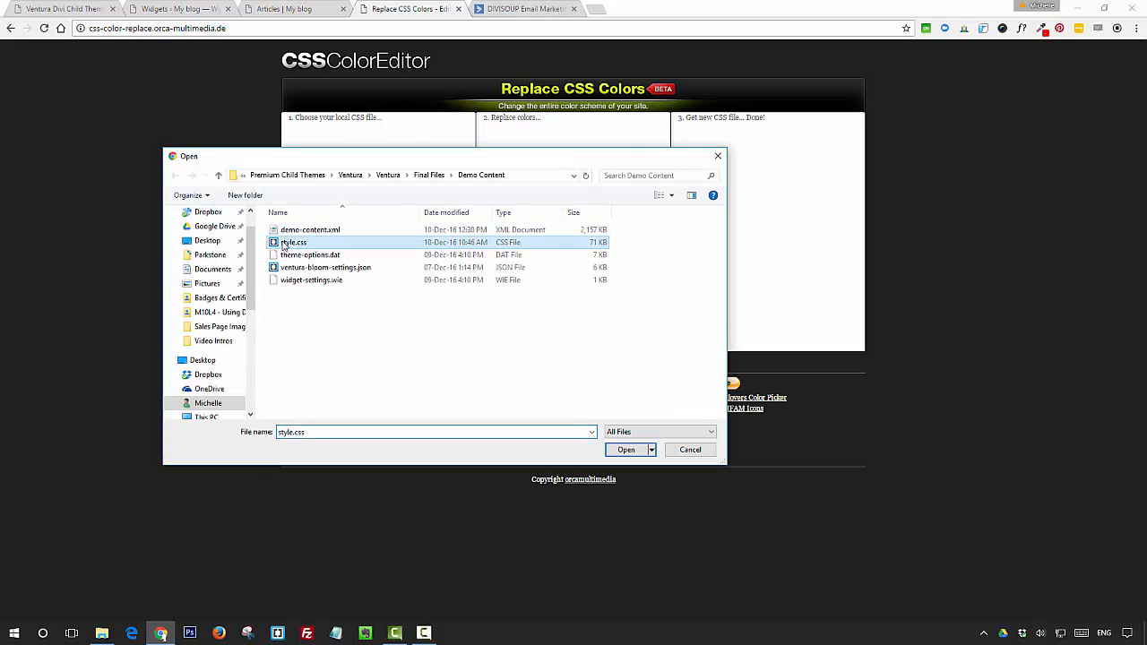
{"action": "left_click", "coordinate": [625, 448]}
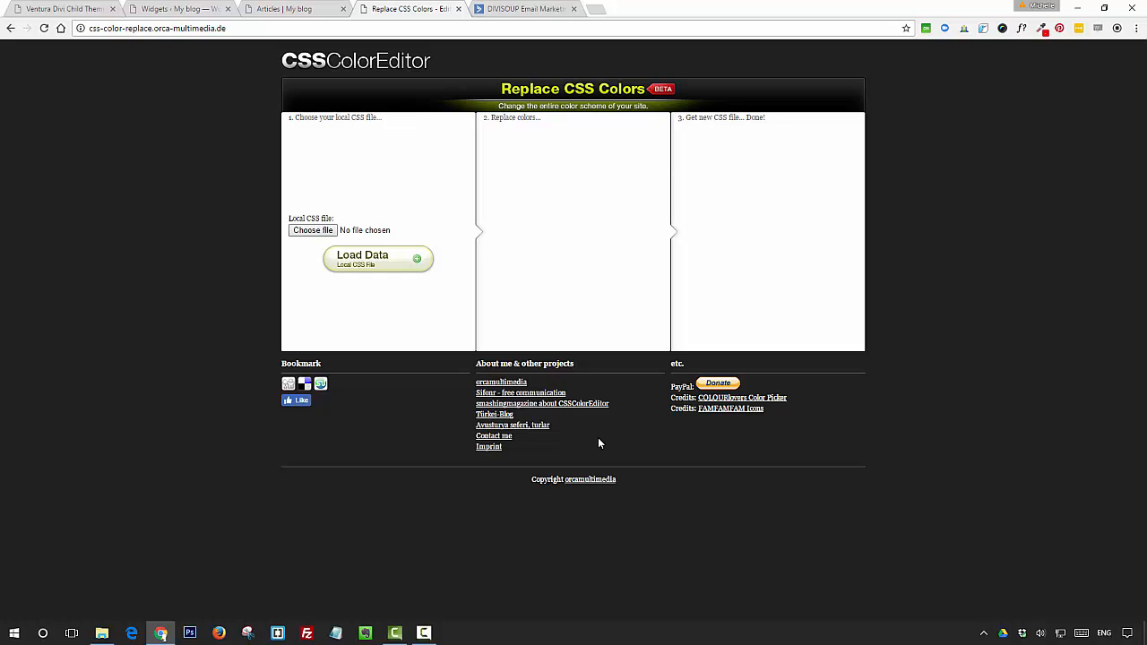
{"action": "left_click", "coordinate": [370, 260]}
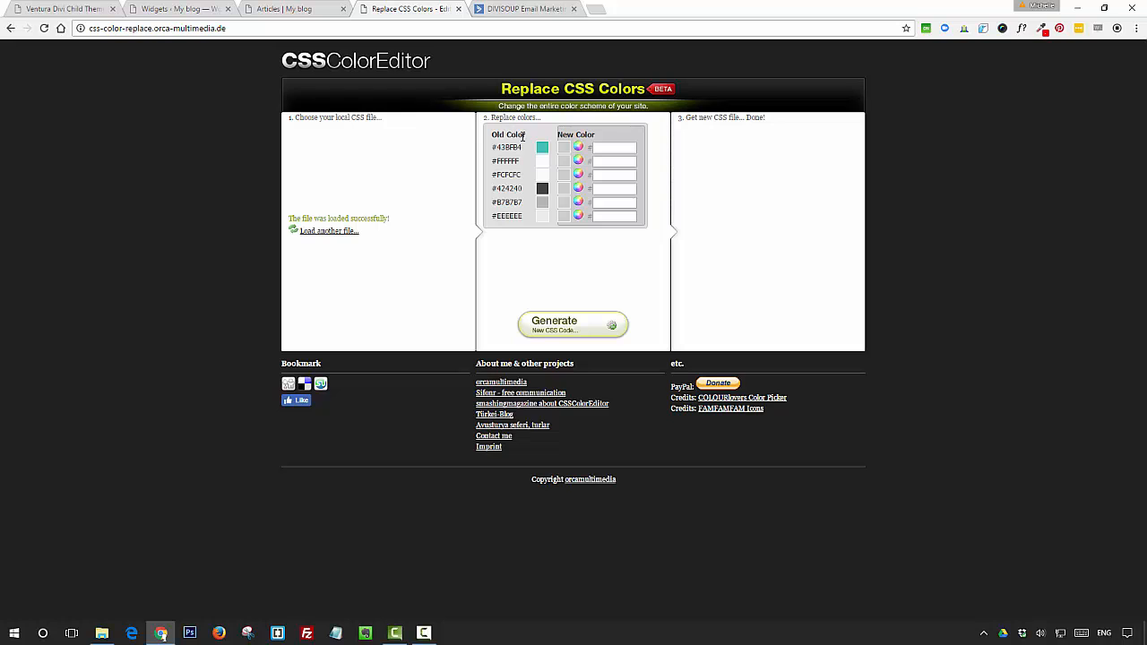
- Replace the teal color #43BFB4 with the blue #40BECF and generate the new CSS code
{"action": "left_click", "coordinate": [578, 150]}
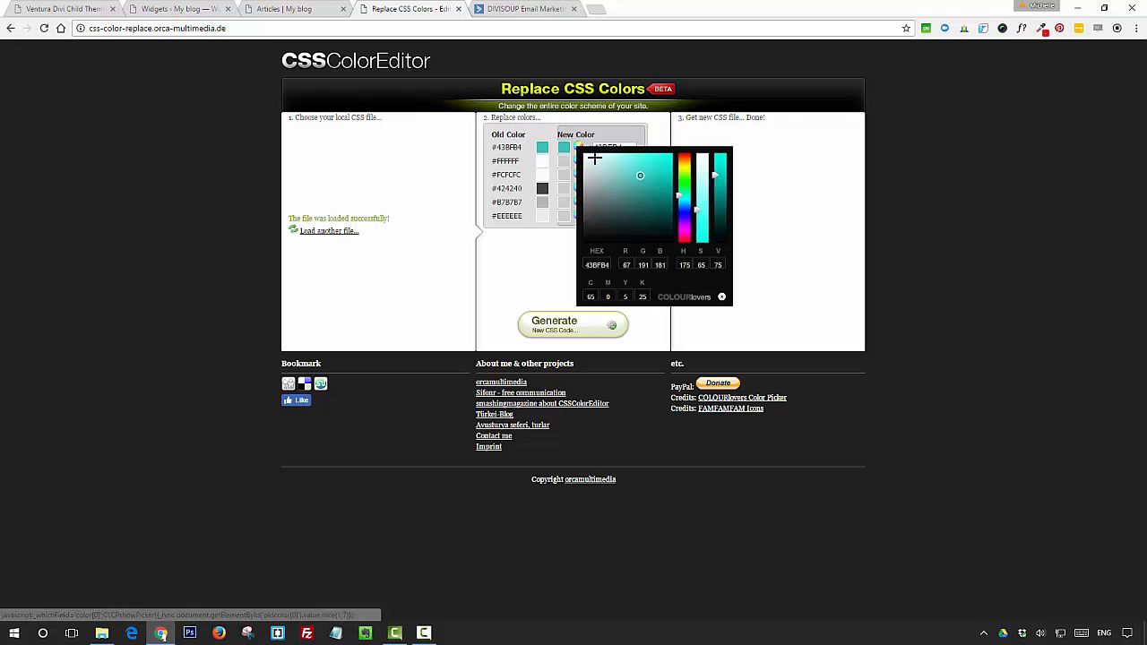
{"action": "left_click", "coordinate": [685, 202]}
{"action": "left_click_drag", "start_coordinate": [668, 188], "coordinate": [643, 172]}
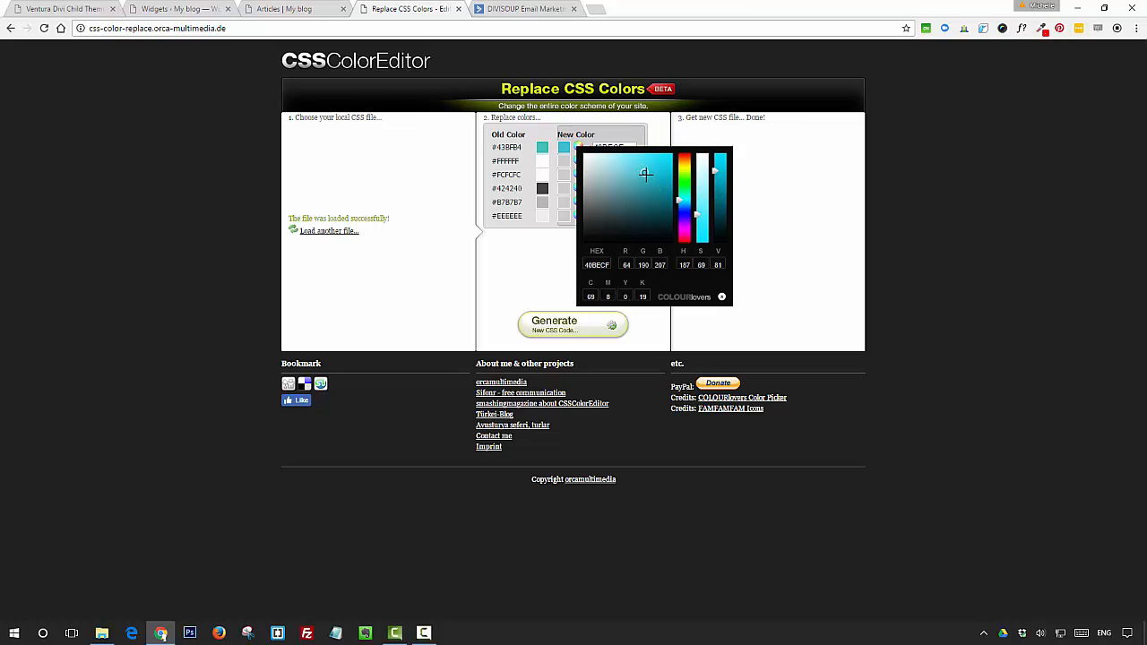
{"action": "left_click", "coordinate": [723, 298]}
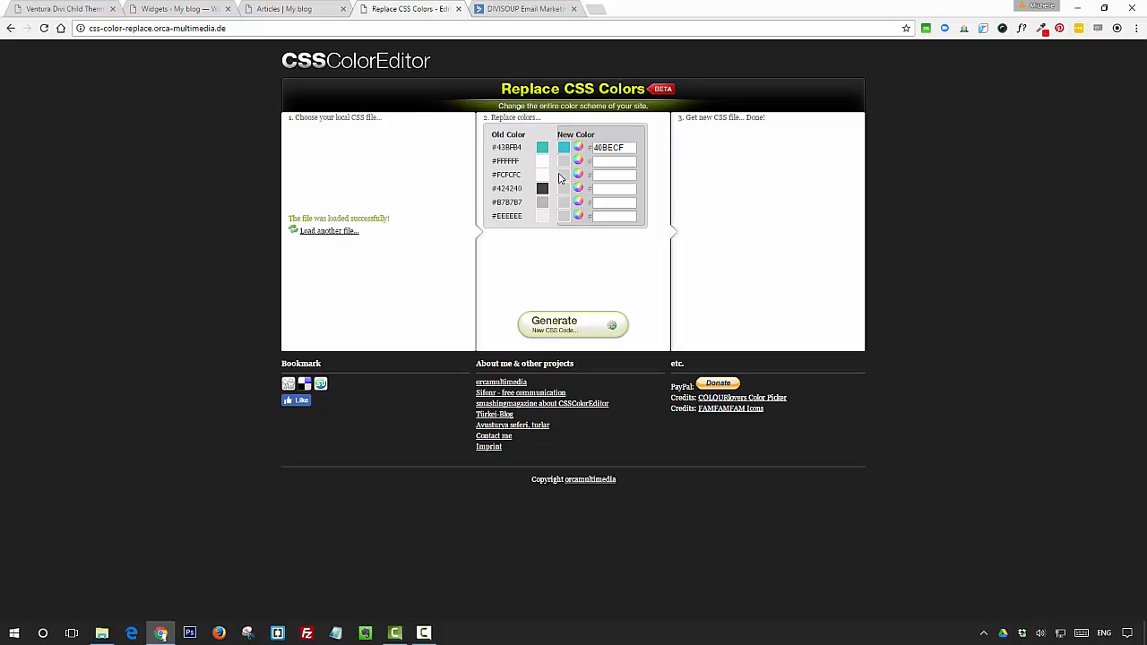
{"action": "left_click", "coordinate": [576, 328]}
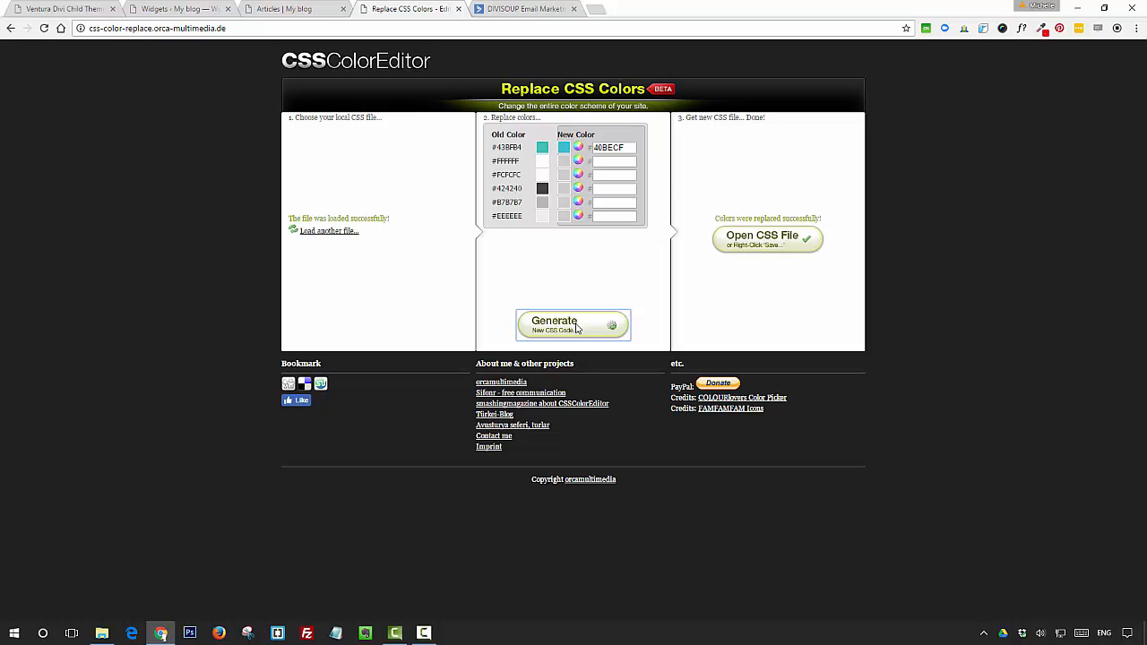
- Open the generated CSS file and copy its entire contents
{"action": "left_click", "coordinate": [743, 248]}
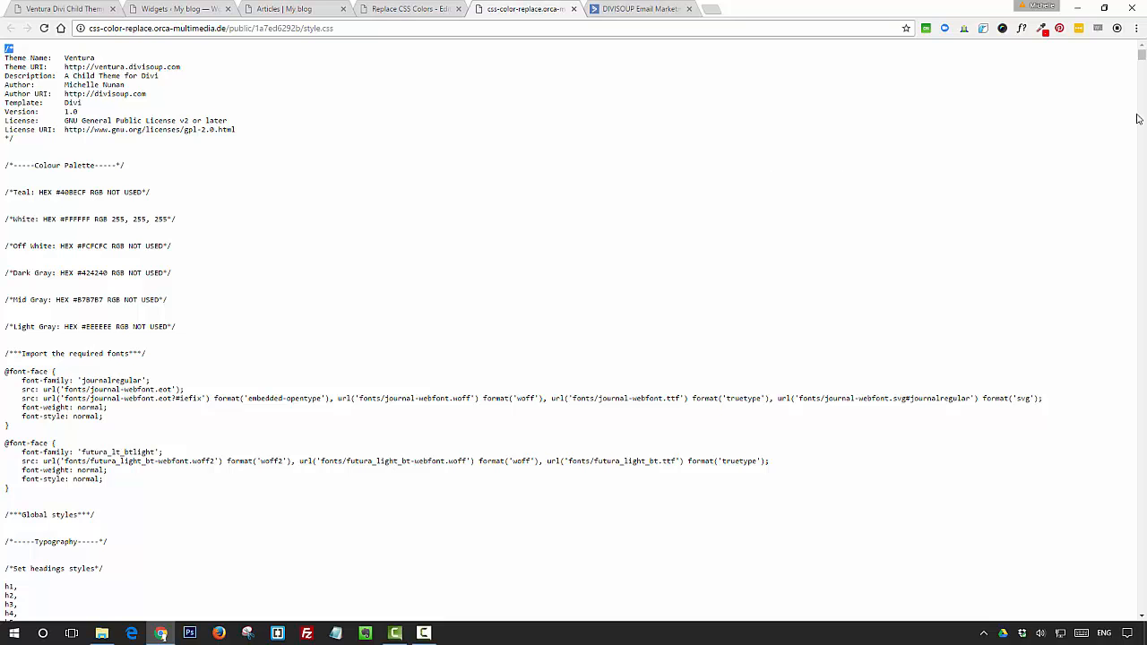
{"action": "left_click_drag", "start_coordinate": [1140, 59], "coordinate": [1142, 627]}
{"action": "key", "text": "ctrl+a"}
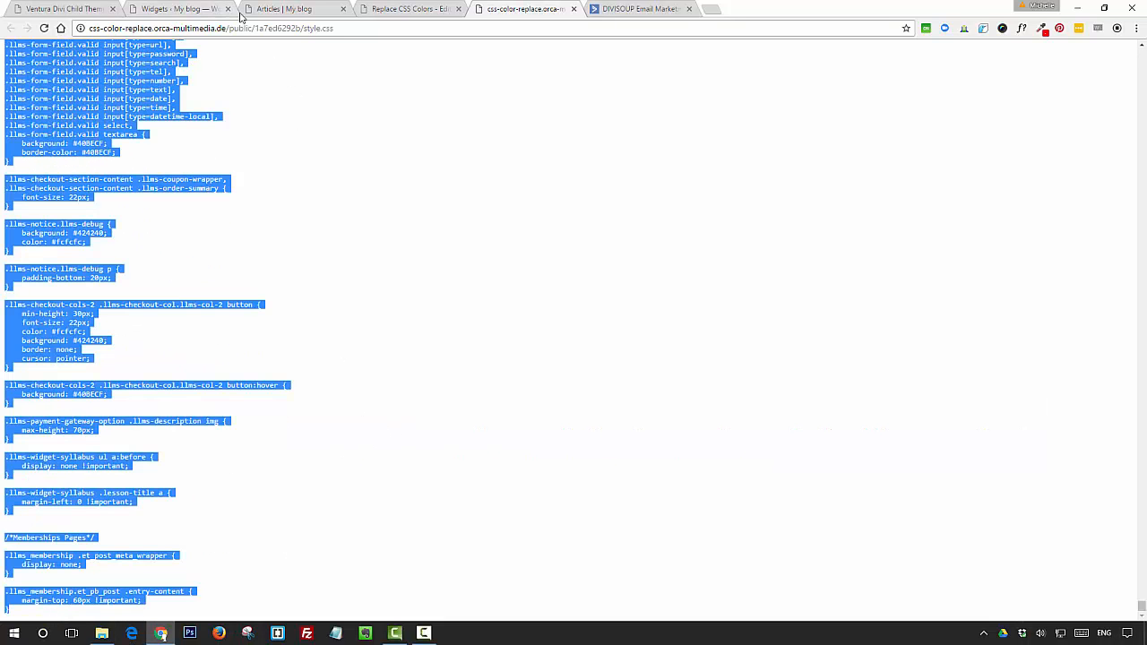
- Replace the whole Ventura stylesheet (style.css) in the WordPress theme editor with the copied CSS and update the file
{"action": "left_click", "coordinate": [182, 8]}
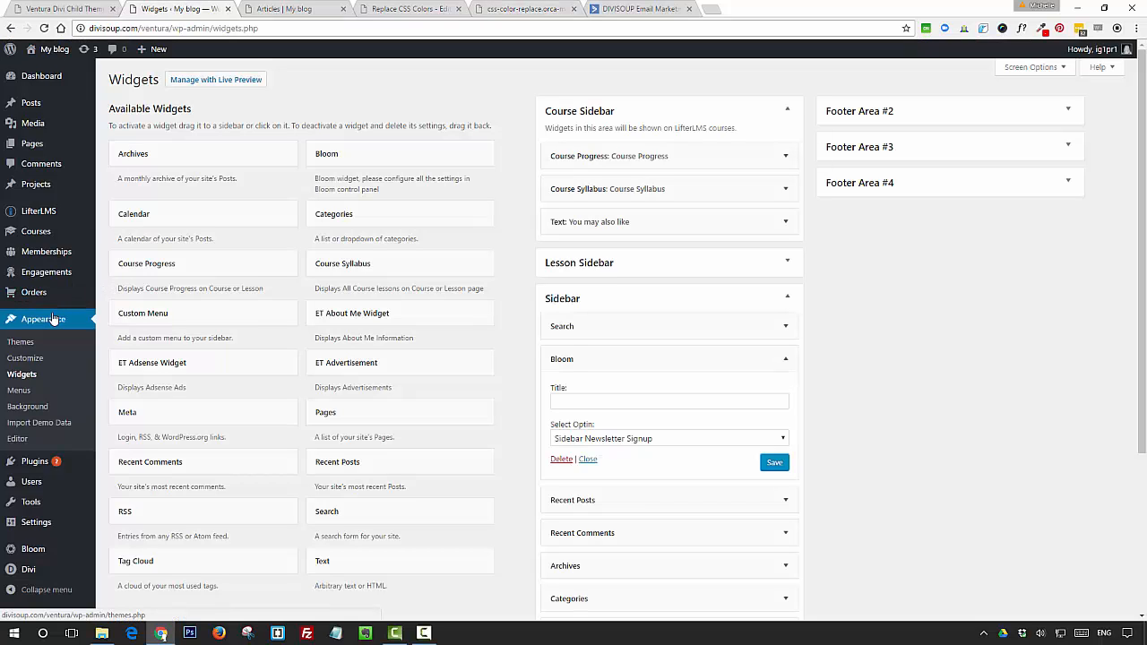
{"action": "left_click", "coordinate": [20, 439]}
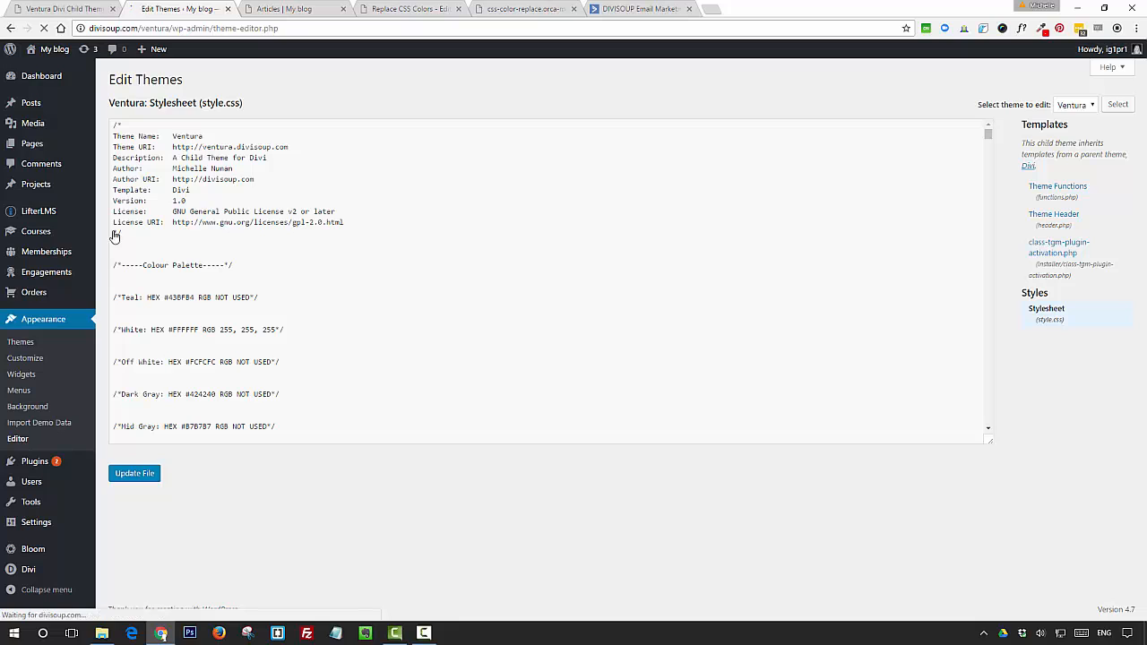
{"action": "left_click", "coordinate": [114, 123]}
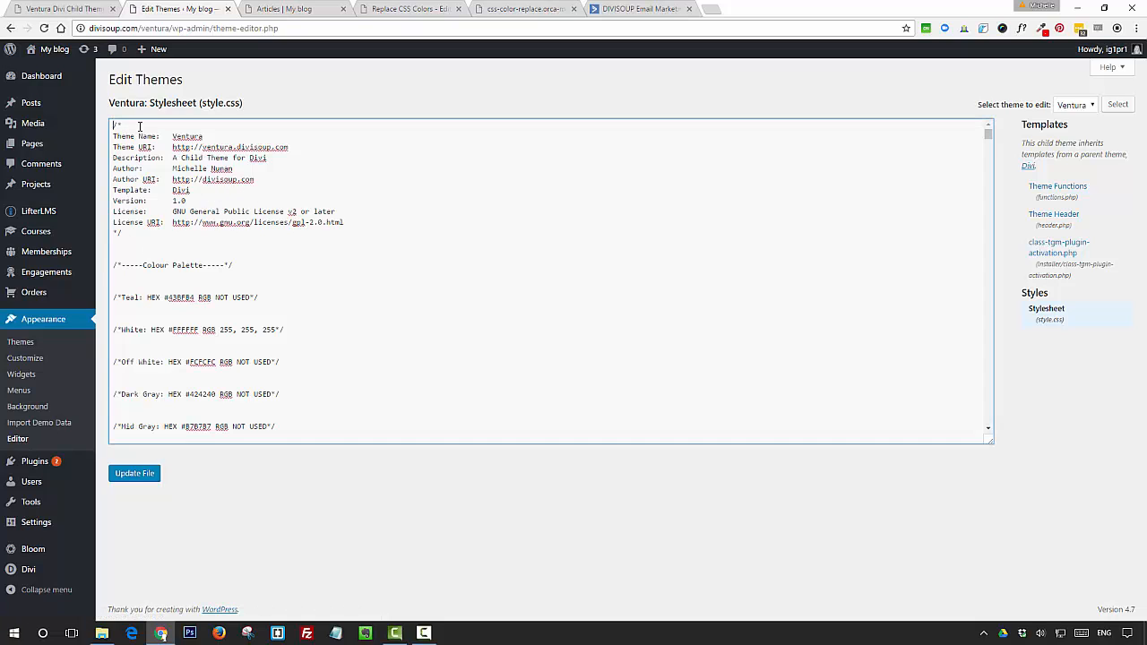
{"action": "left_click_drag", "start_coordinate": [988, 134], "coordinate": [989, 439]}
{"action": "key", "text": "ctrl+a"}
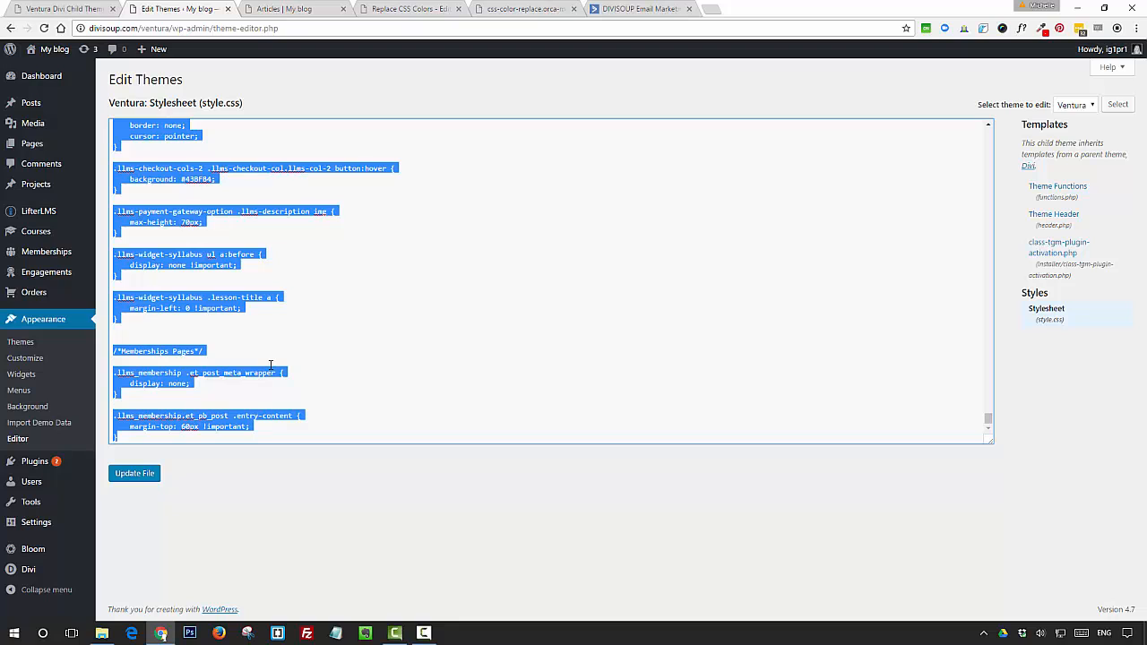
{"action": "key", "text": "ctrl+v"}
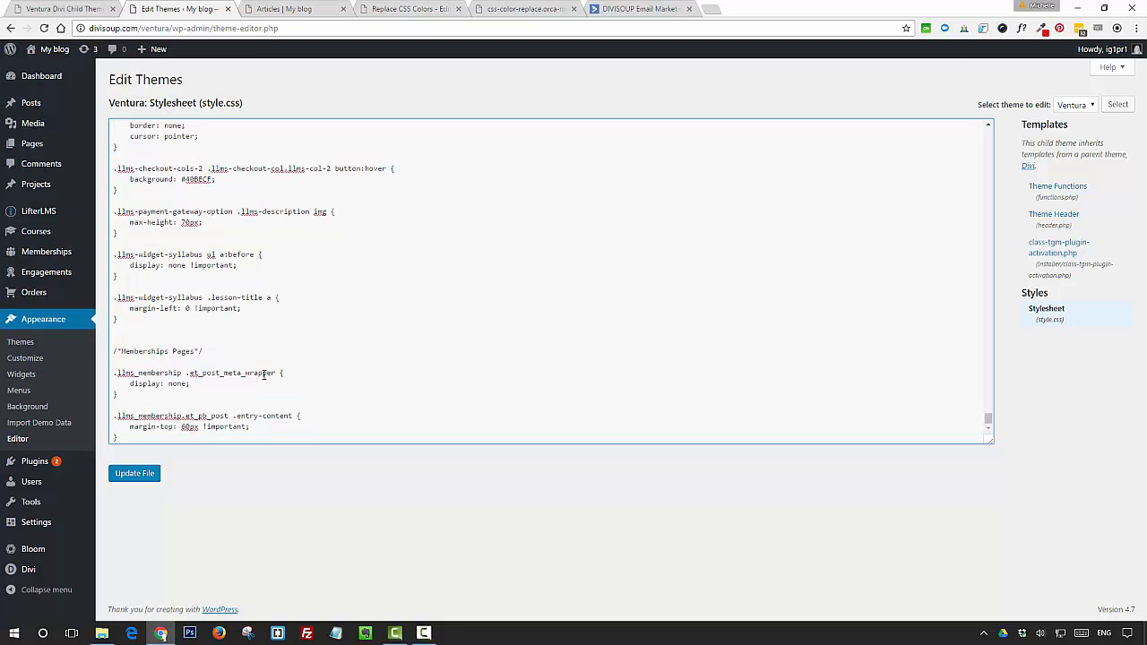
{"action": "left_click", "coordinate": [145, 481]}
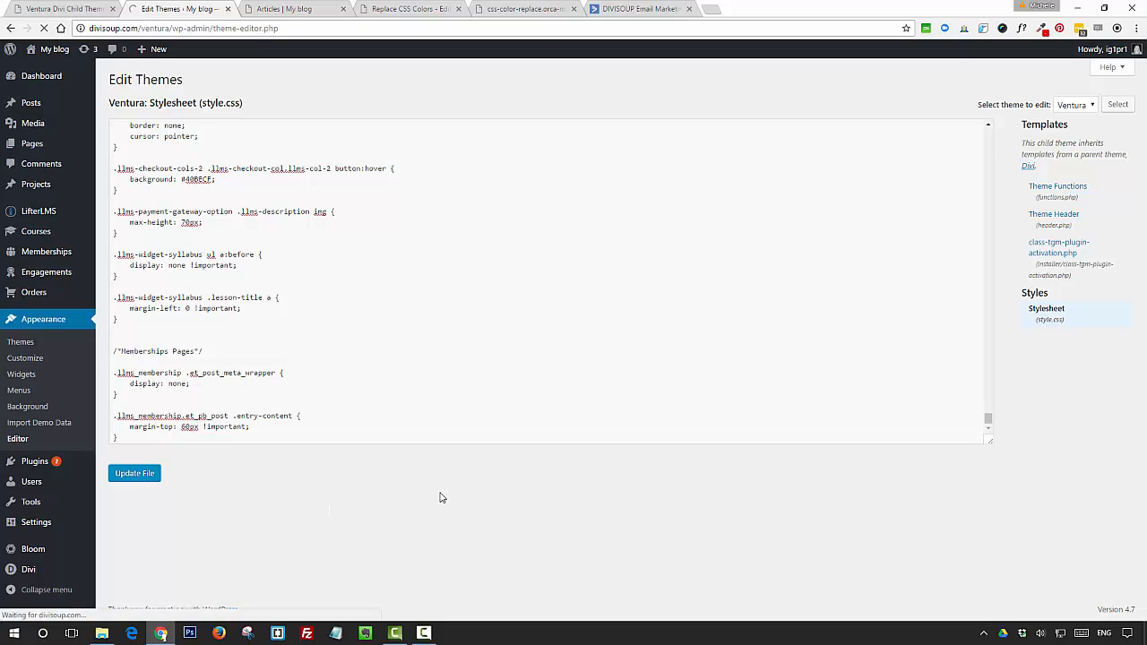
- Open the site's Home page and check the new accent color from the hero section down to the courses
{"action": "left_click", "coordinate": [302, 10]}
{"action": "mouse_move", "coordinate": [389, 59]}
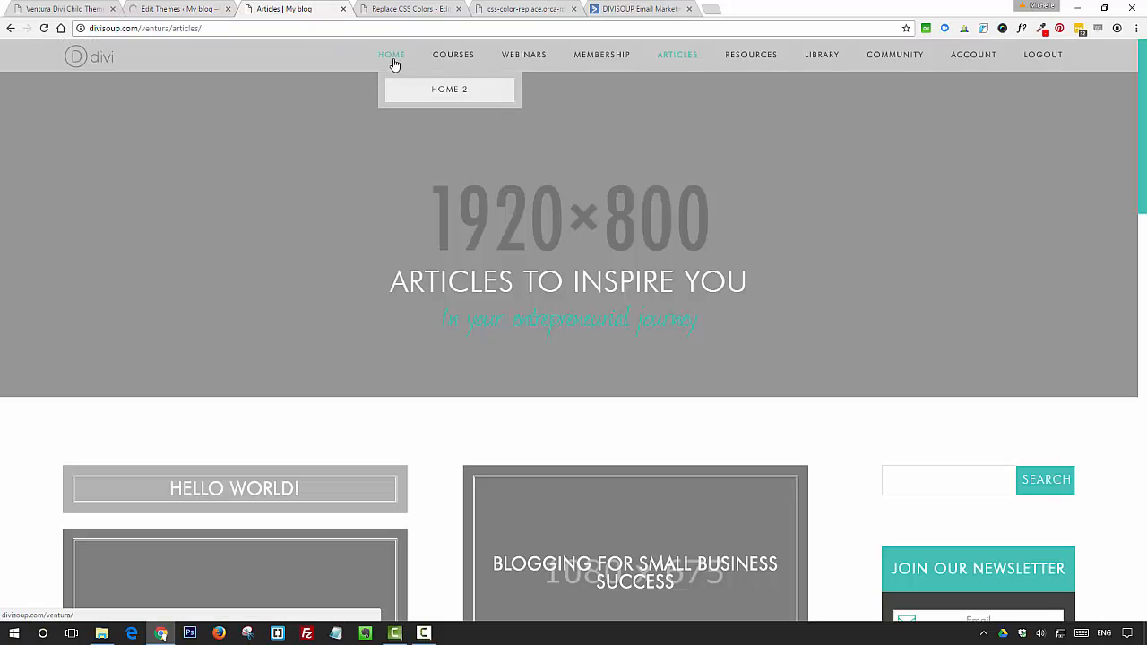
{"action": "left_click", "coordinate": [400, 88]}
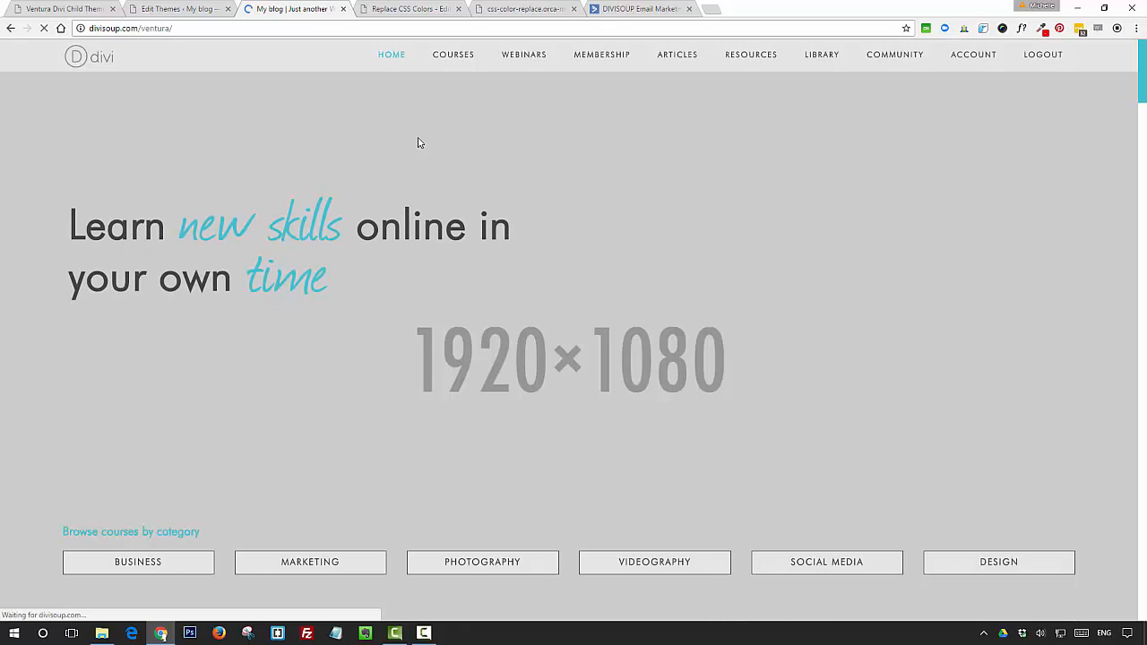
{"action": "left_click_drag", "start_coordinate": [1142, 98], "coordinate": [1120, 304]}
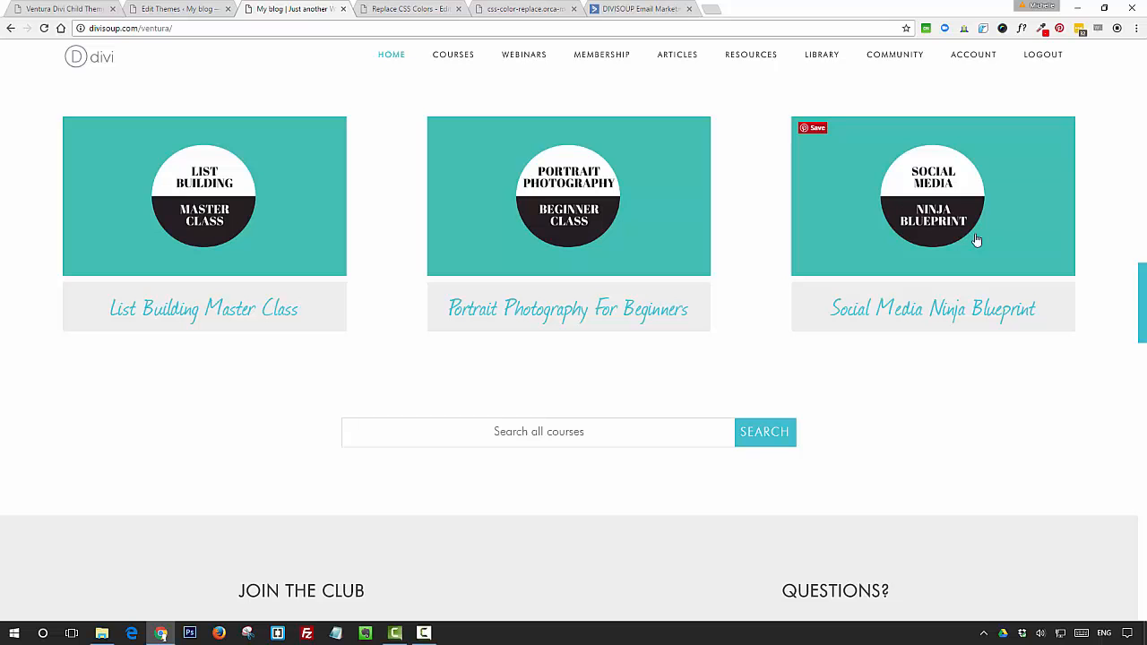
{"action": "left_click_drag", "start_coordinate": [1142, 322], "coordinate": [1131, 49]}
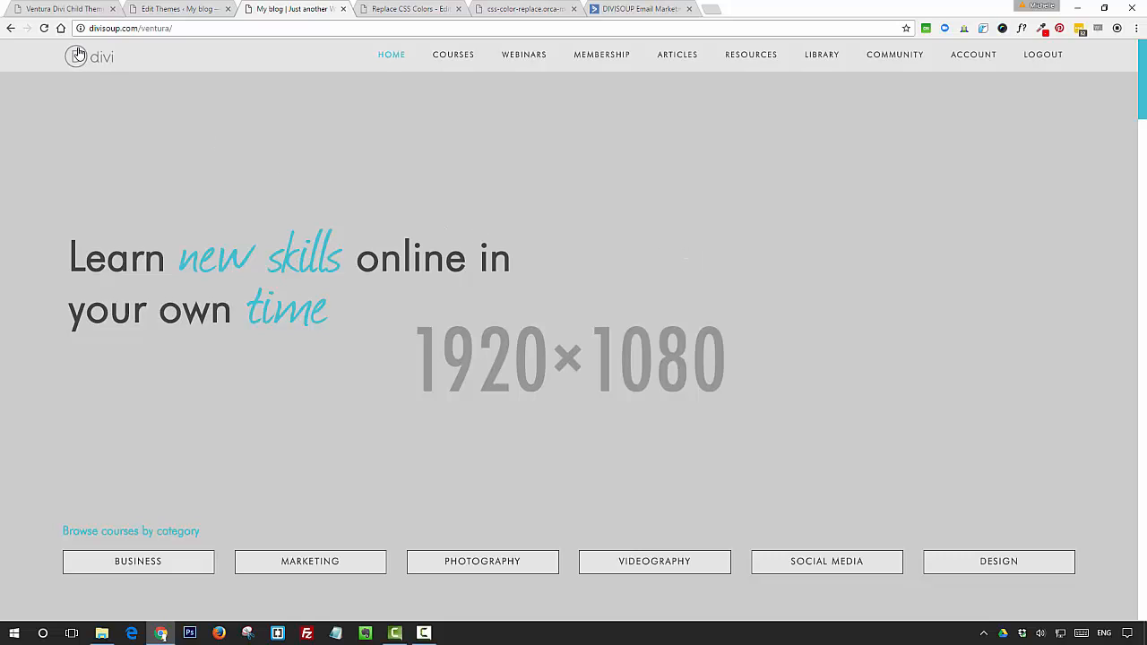
- Open the administrator's user profile and view the avatar's file upload option without choosing a file
{"action": "left_click", "coordinate": [184, 9]}
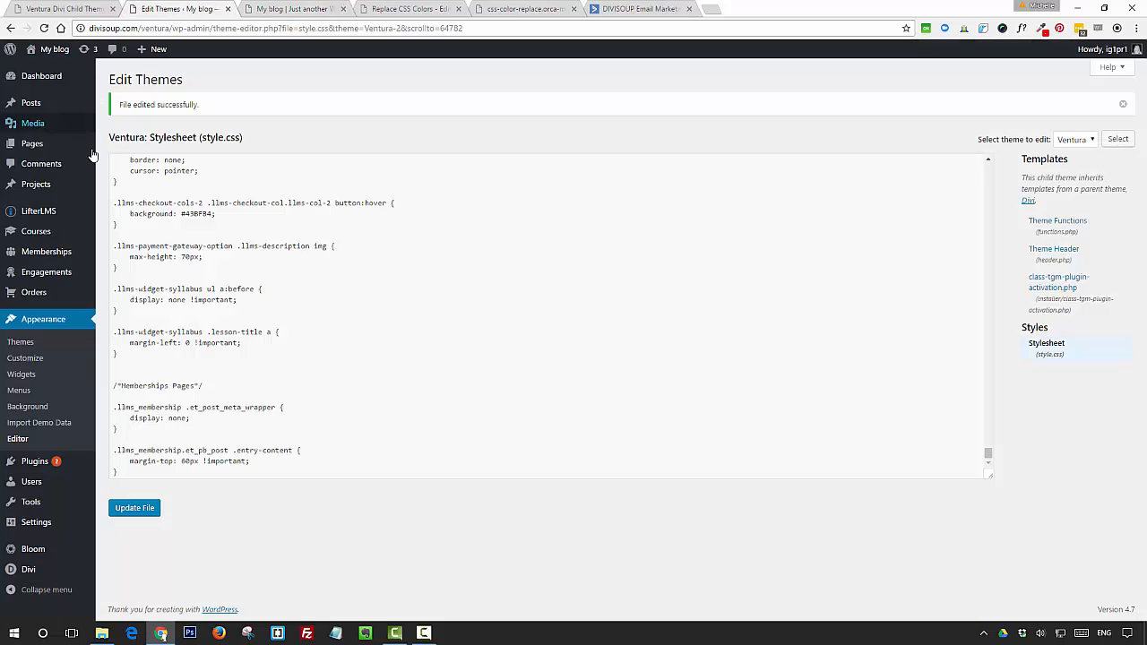
{"action": "left_click", "coordinate": [32, 484]}
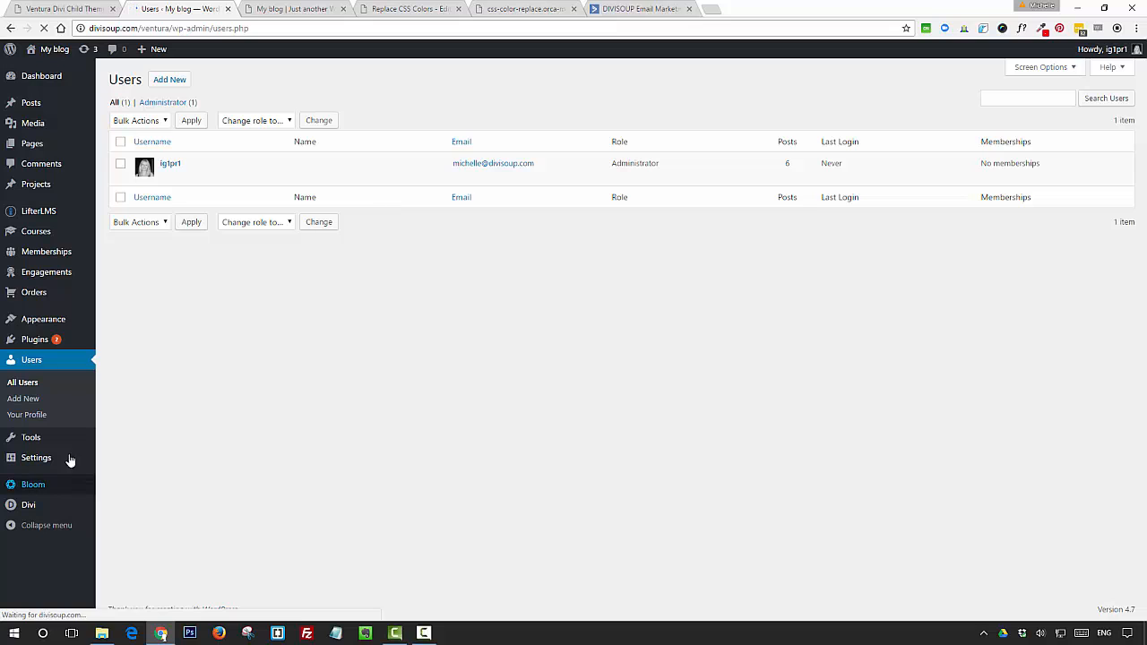
{"action": "left_click", "coordinate": [170, 165]}
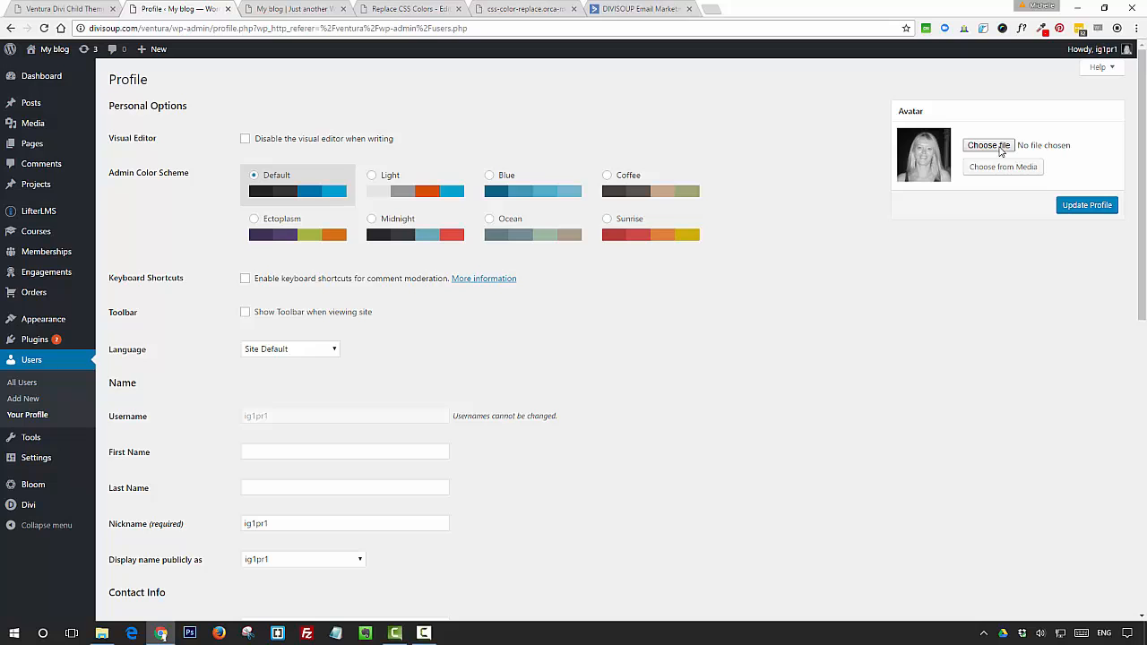
{"action": "left_click", "coordinate": [1000, 145]}
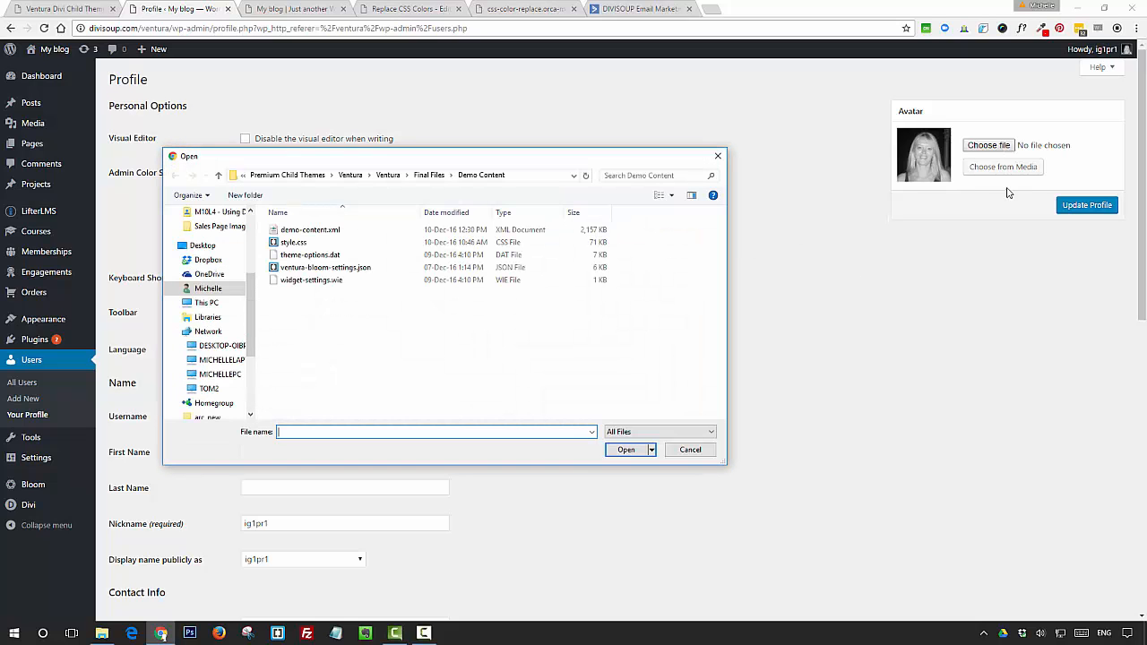
{"action": "left_click", "coordinate": [717, 157]}
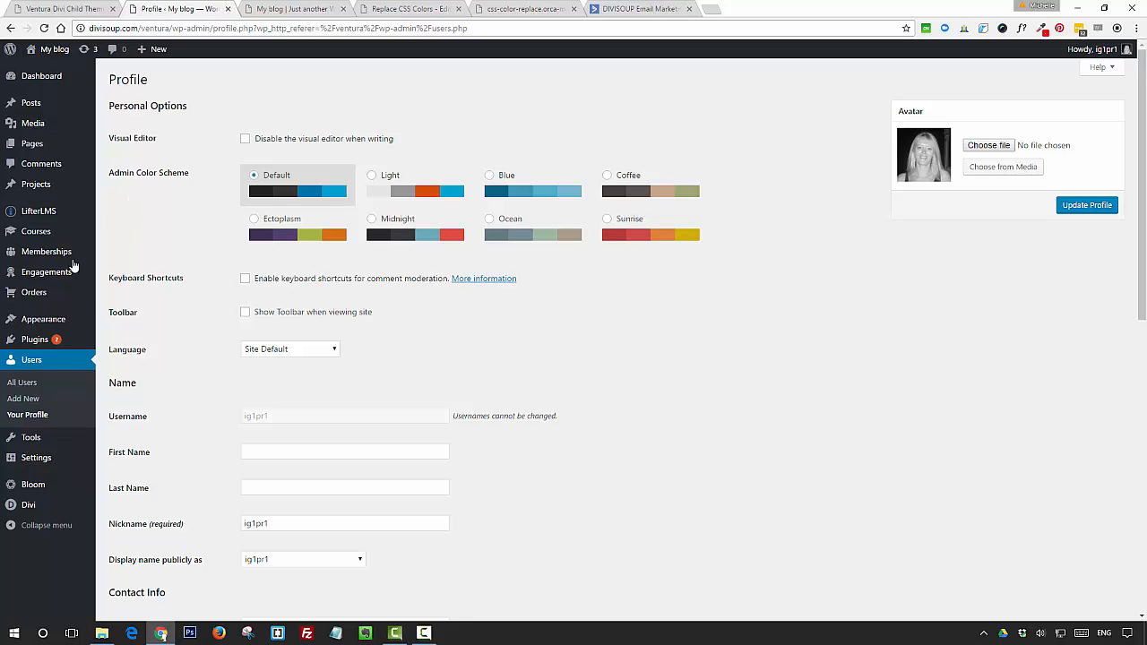
- Open the Primary Menu for editing and expand the Membership item's settings
{"action": "mouse_move", "coordinate": [53, 318]}
{"action": "left_click", "coordinate": [115, 370]}
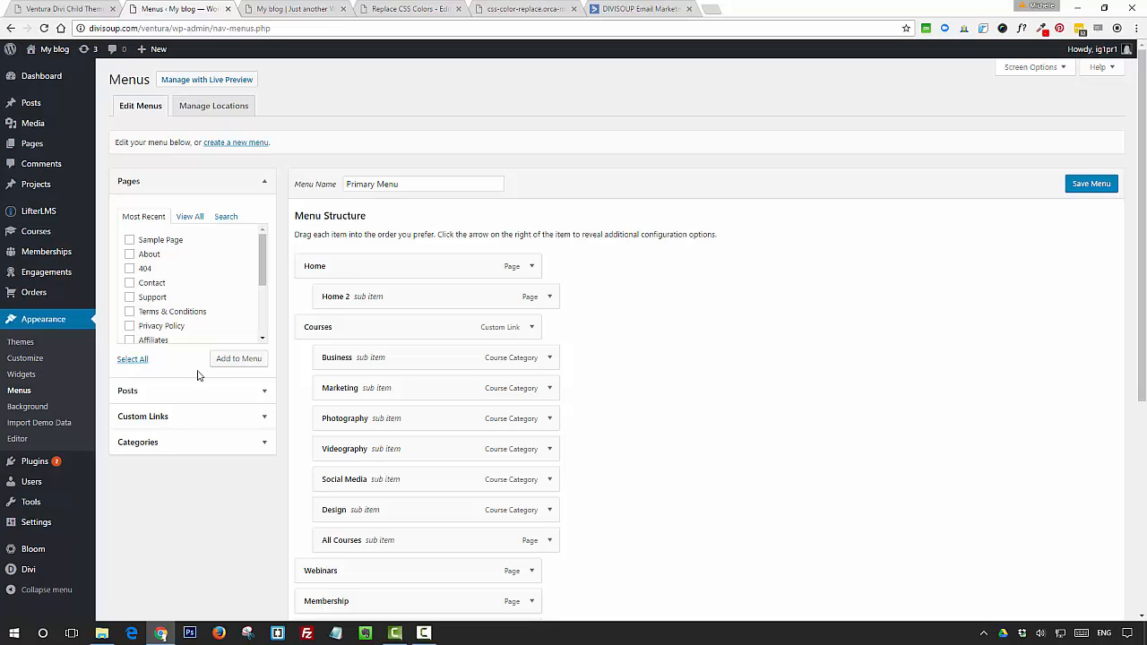
{"action": "scroll", "coordinate": [721, 324], "scroll_direction": "down", "scroll_amount": 2}
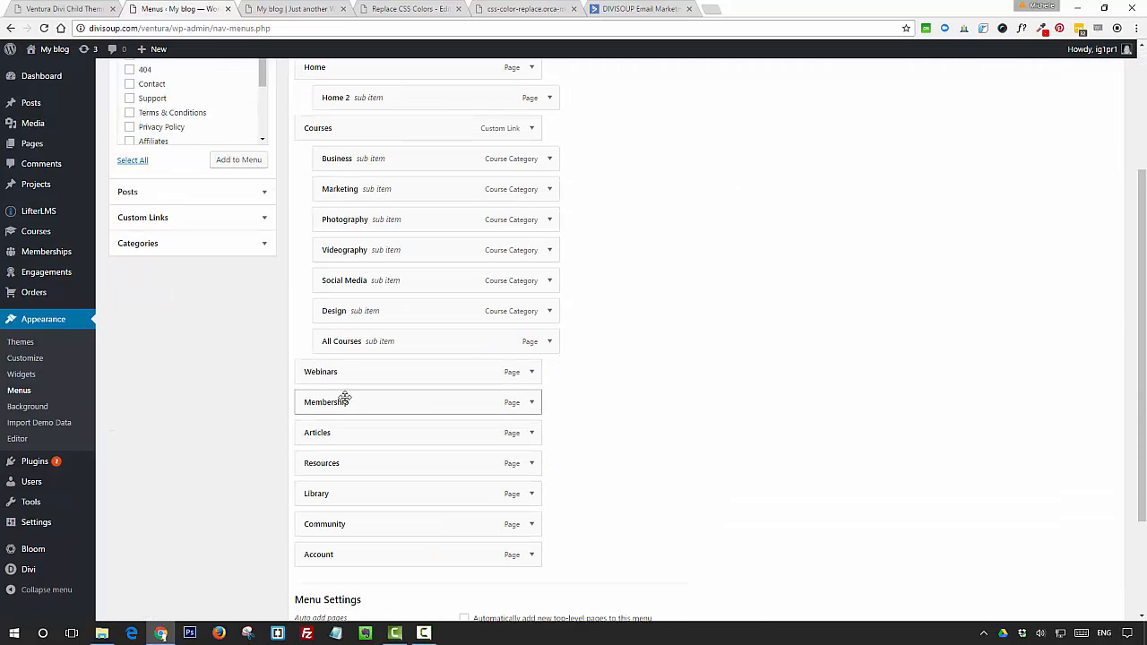
{"action": "left_click", "coordinate": [533, 403]}
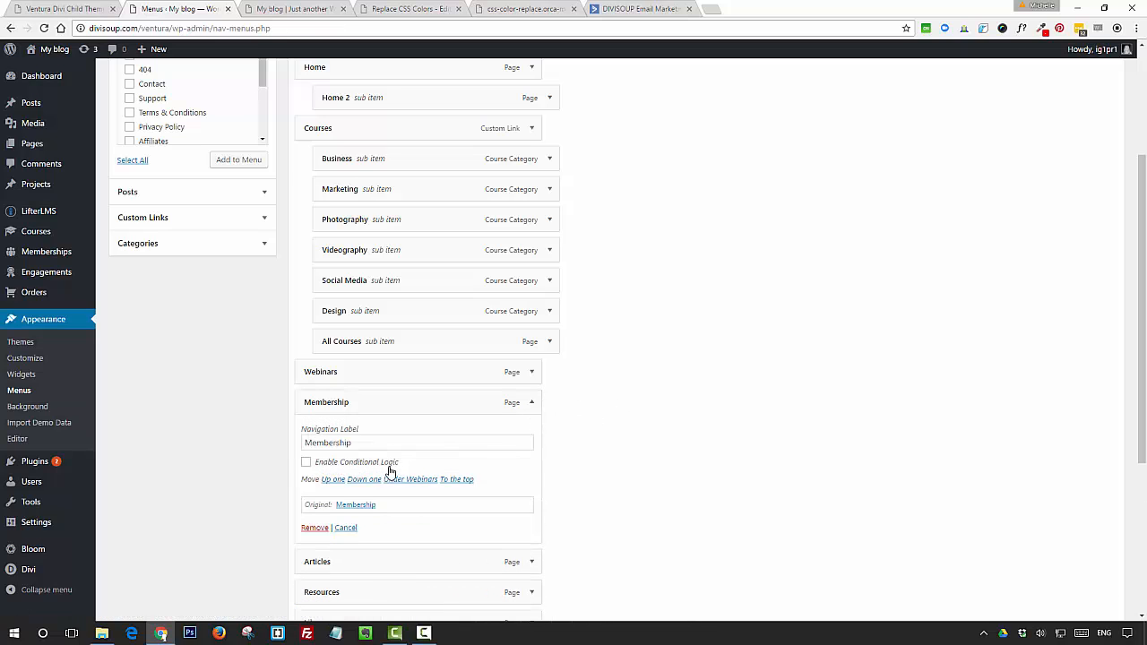
- Enable conditional logic for the Membership menu item with Show if User is Administrator, and review the available conditions and AND/OR operators
{"action": "left_click", "coordinate": [307, 464]}
{"action": "left_click", "coordinate": [345, 484]}
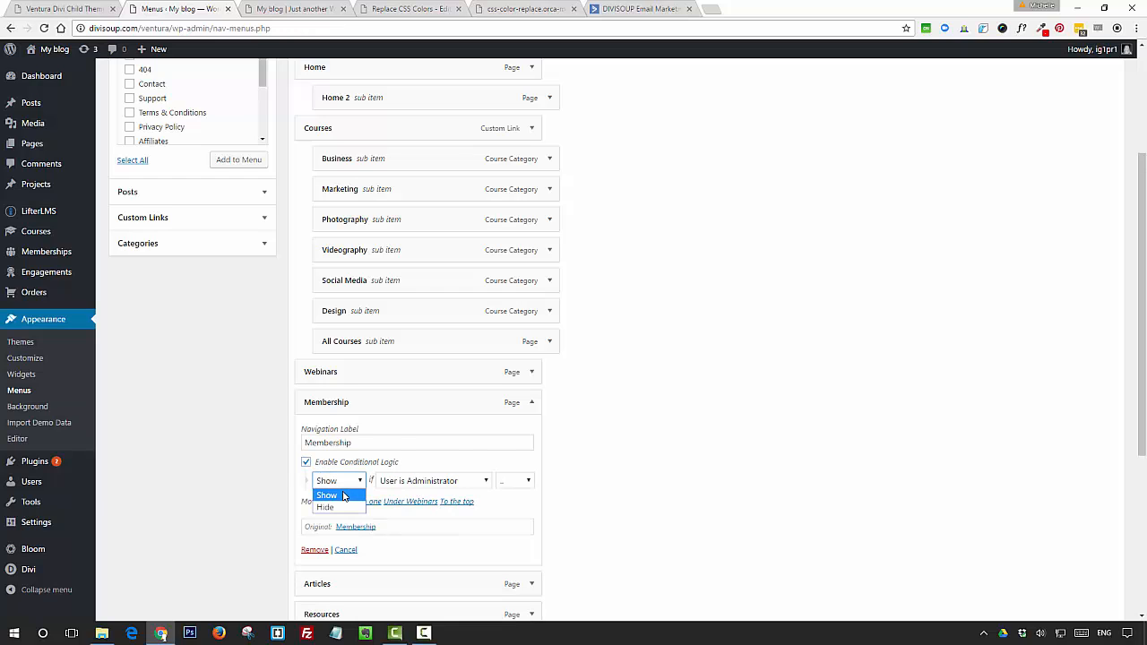
{"action": "left_click", "coordinate": [342, 488]}
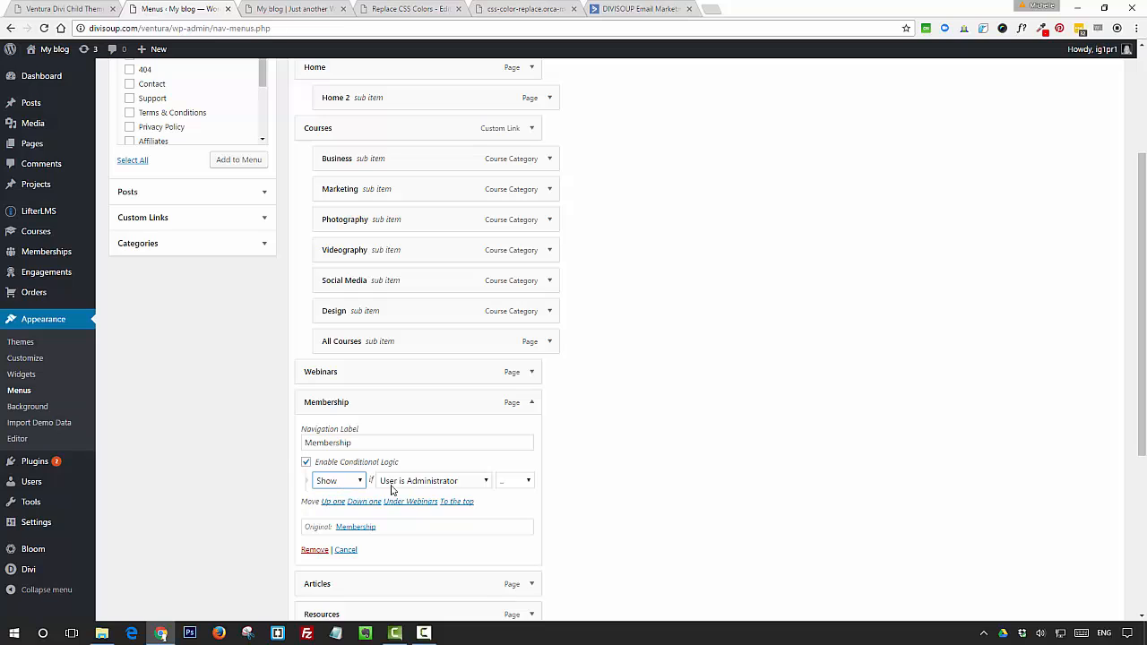
{"action": "left_click", "coordinate": [402, 485]}
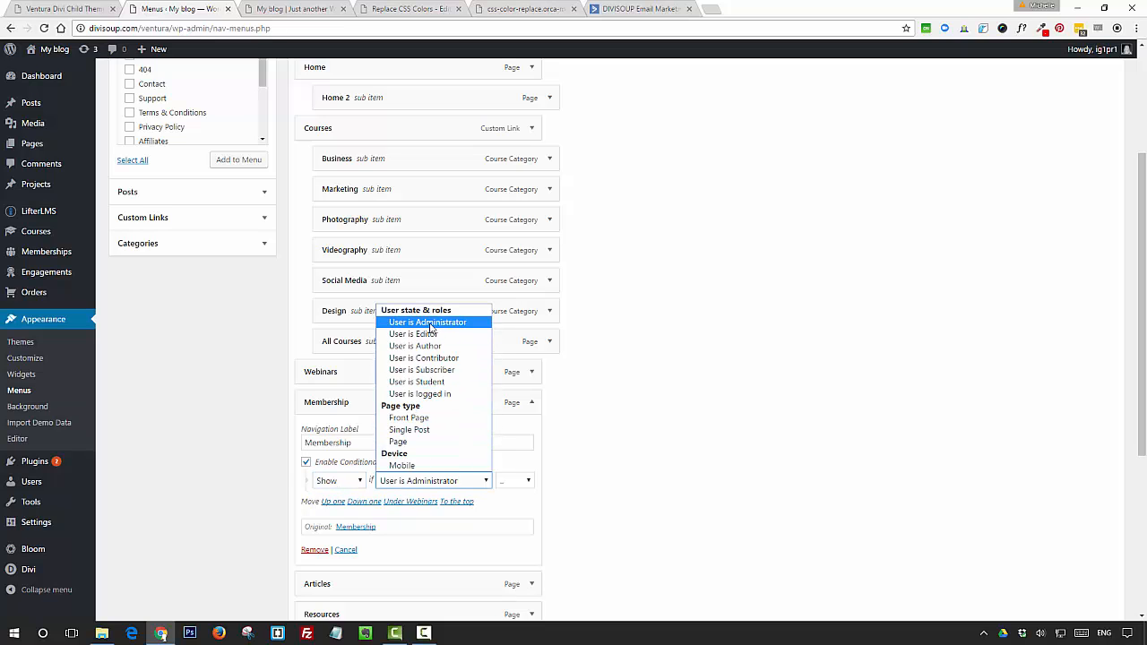
{"action": "left_click", "coordinate": [576, 423]}
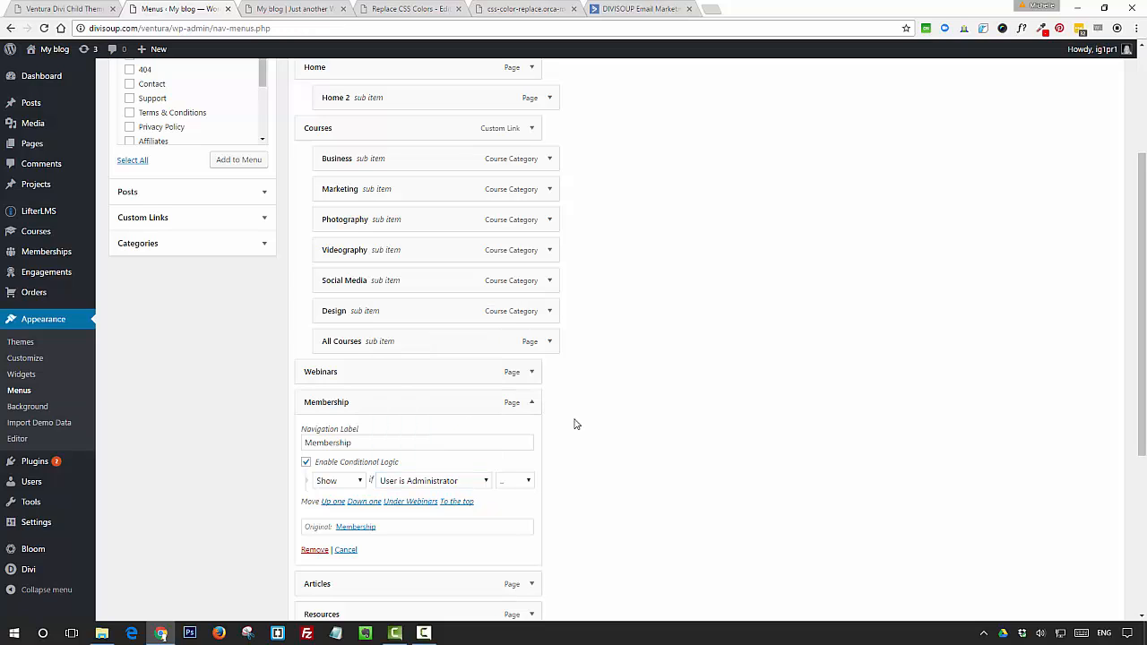
{"action": "left_click", "coordinate": [516, 481]}
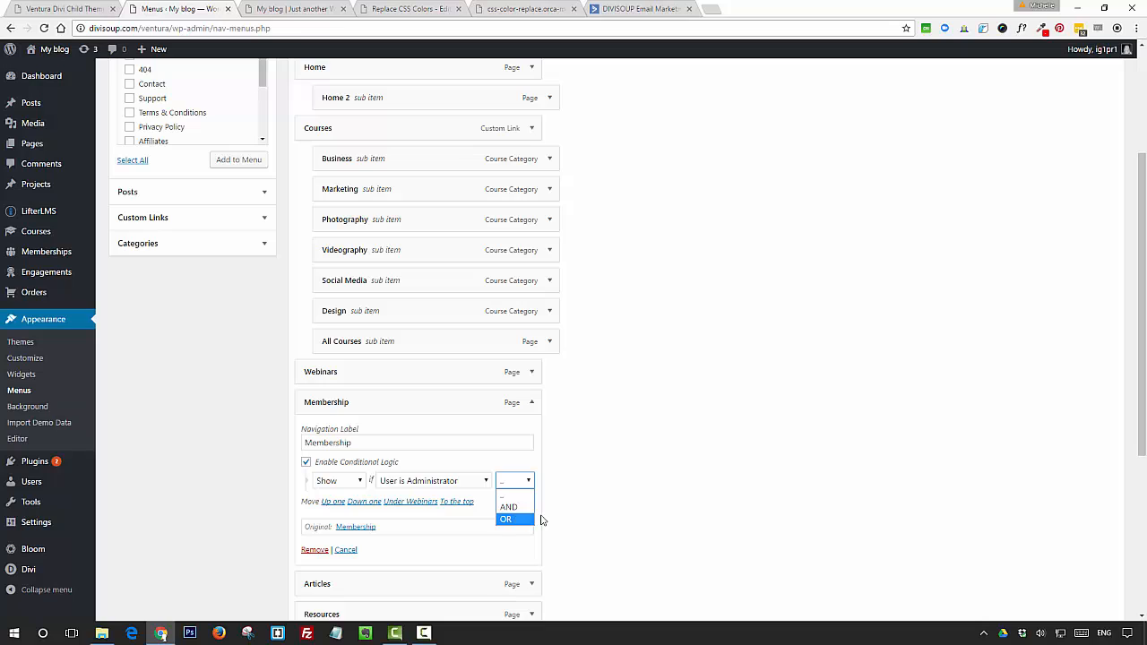
{"action": "left_click", "coordinate": [600, 485]}
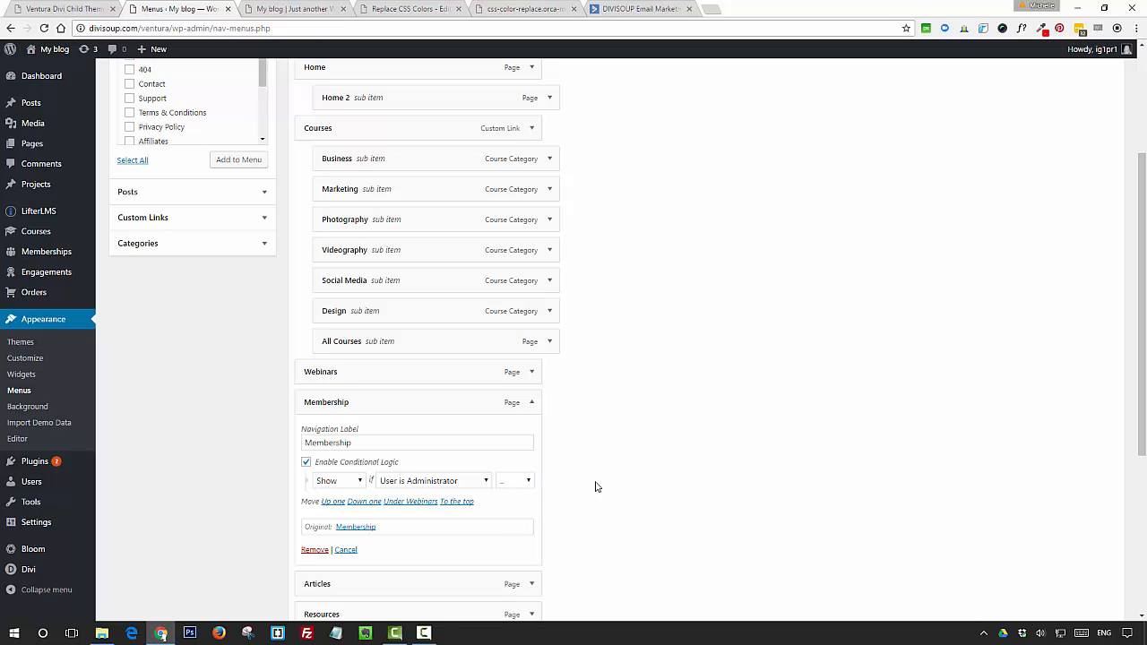